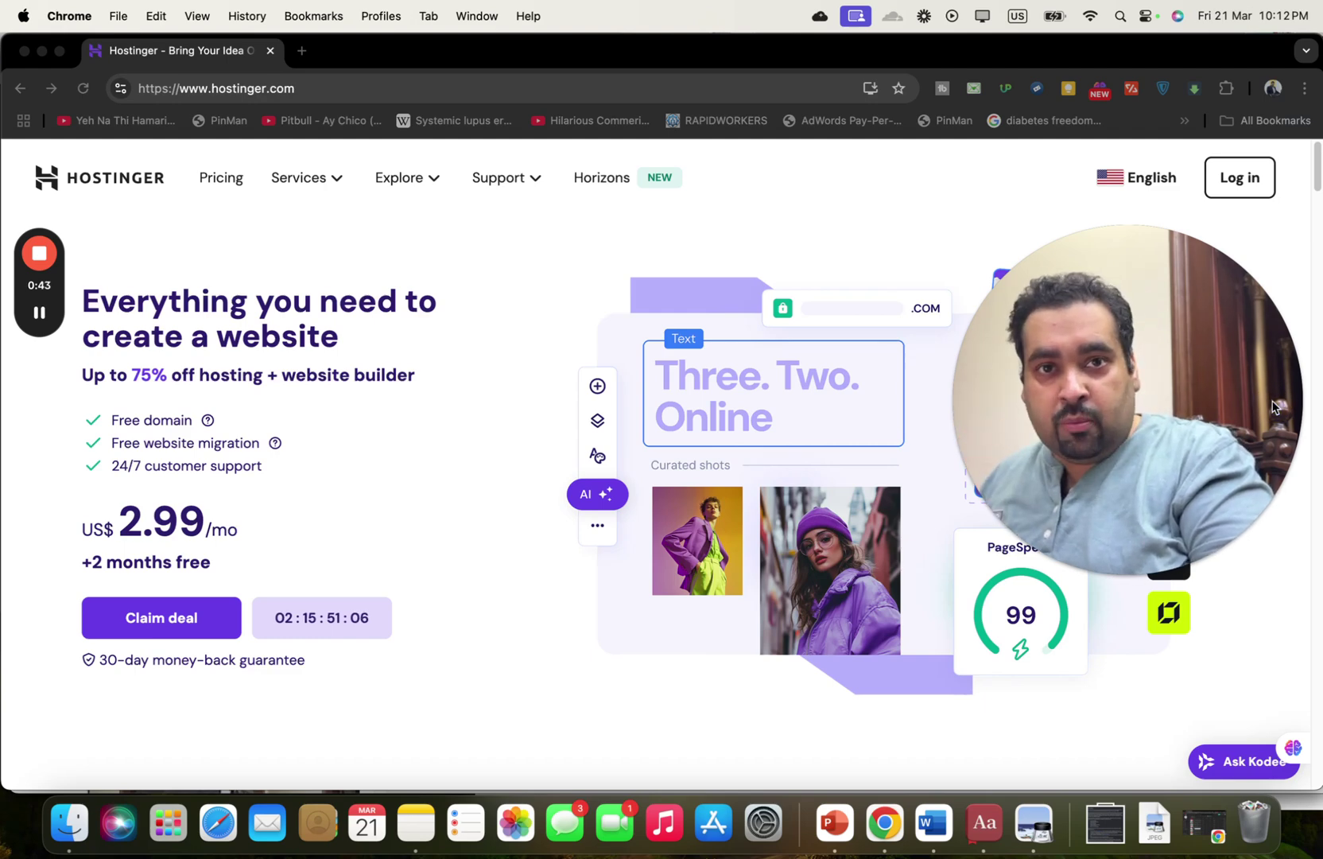
# Scroll the Home page down to Business Web Hosting and open its Manage dashboard.
pyautogui.moveTo(53, 321)
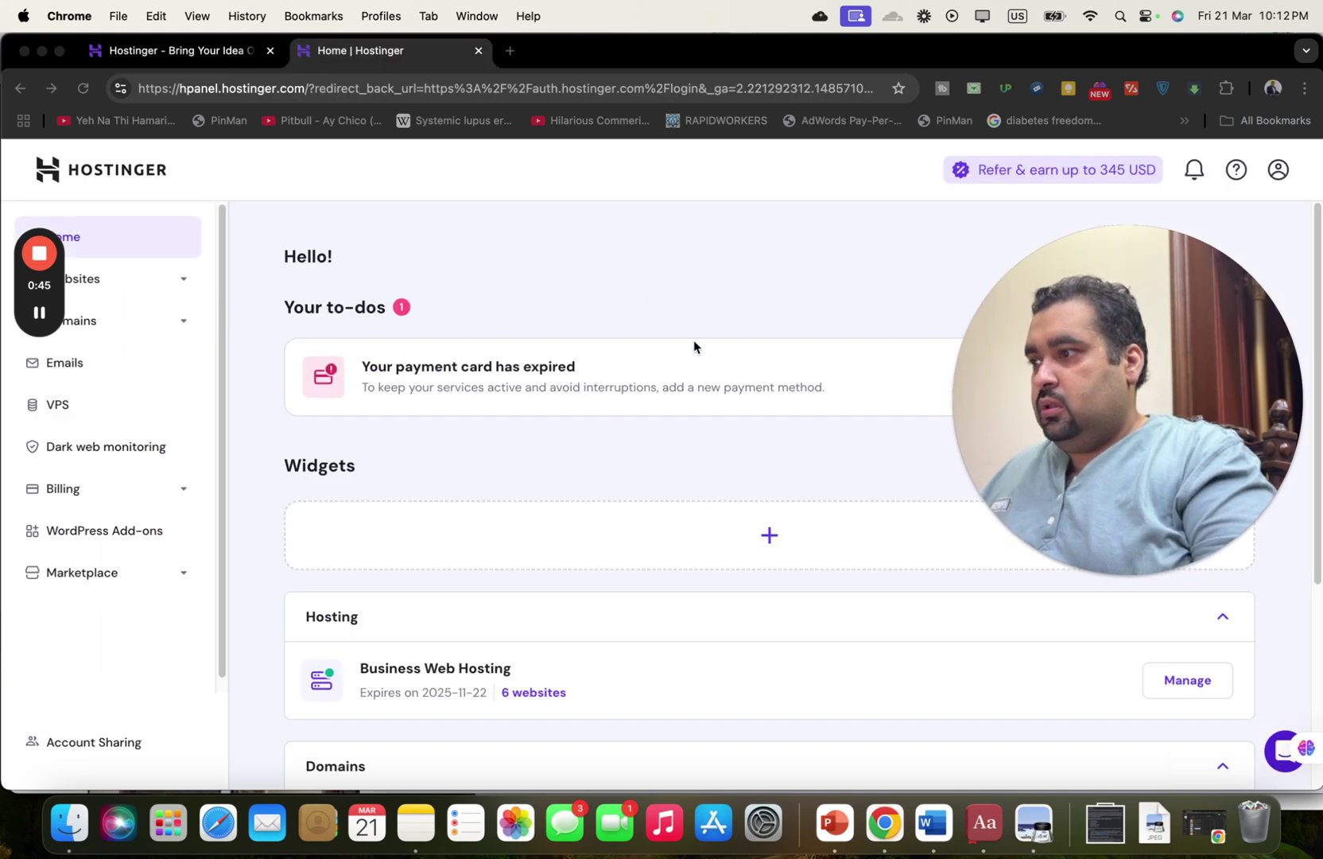
pyautogui.moveTo(1091, 321); pyautogui.dragTo(1090, 125)
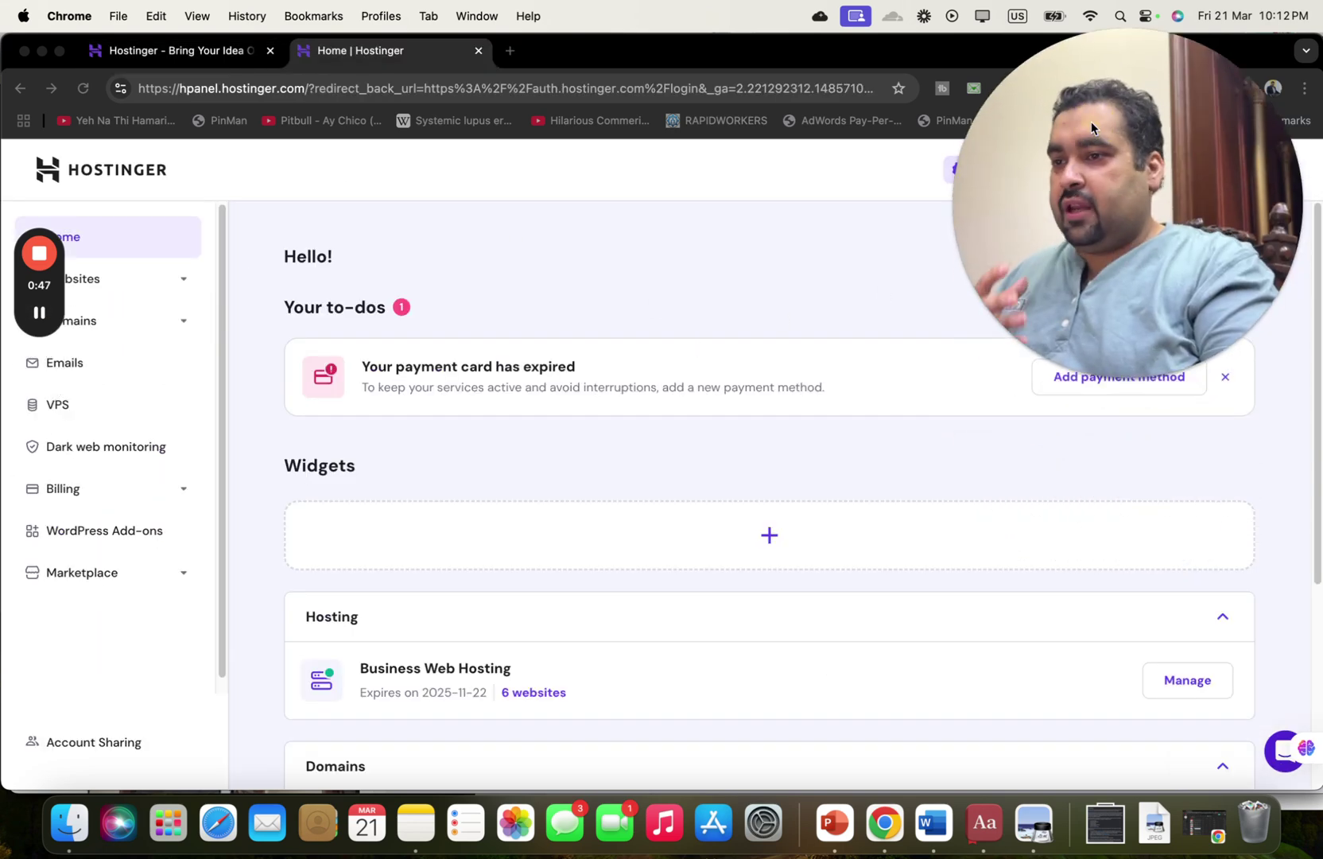
pyautogui.click(1314, 413)
pyautogui.moveTo(1314, 415); pyautogui.dragTo(1318, 504)
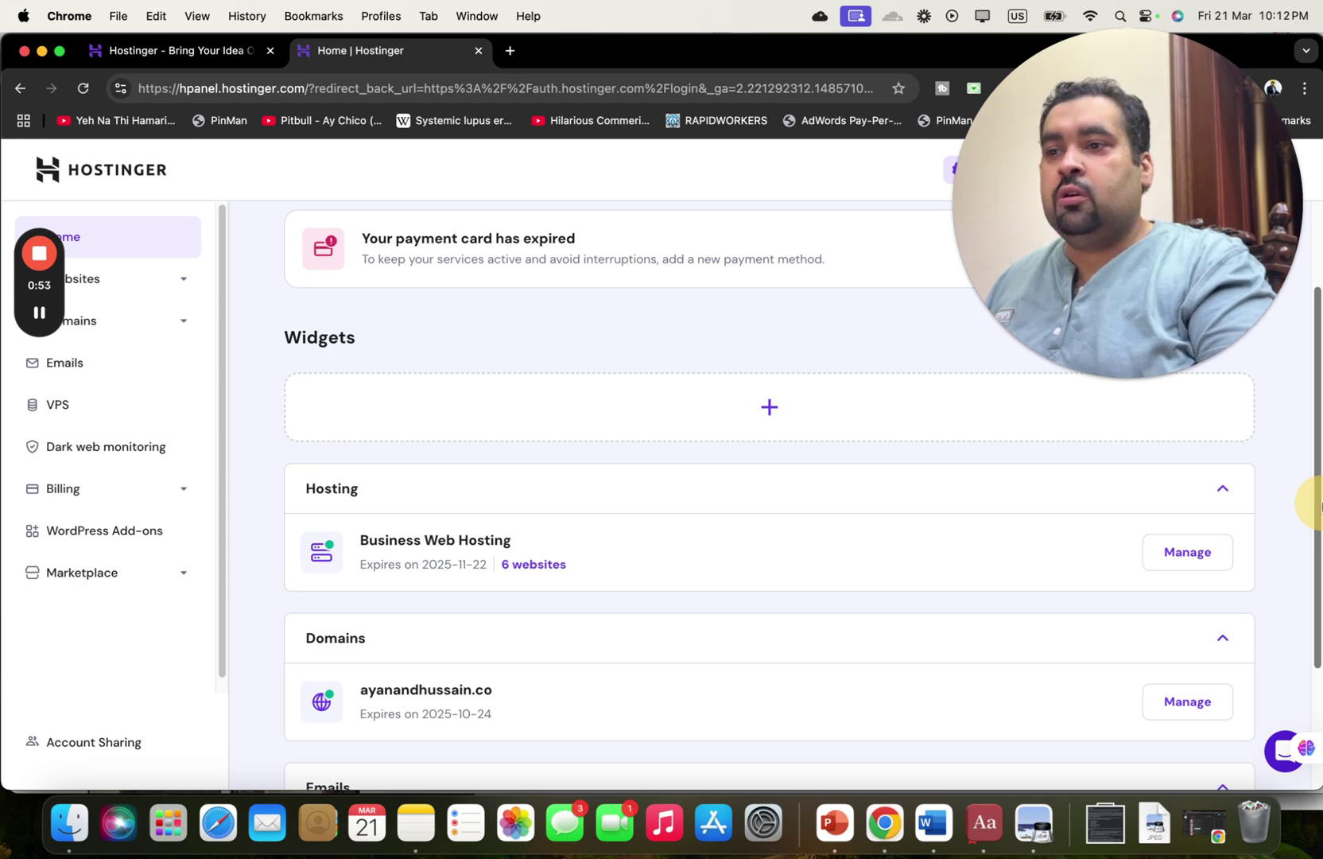
pyautogui.moveTo(1320, 505); pyautogui.dragTo(1320, 554)
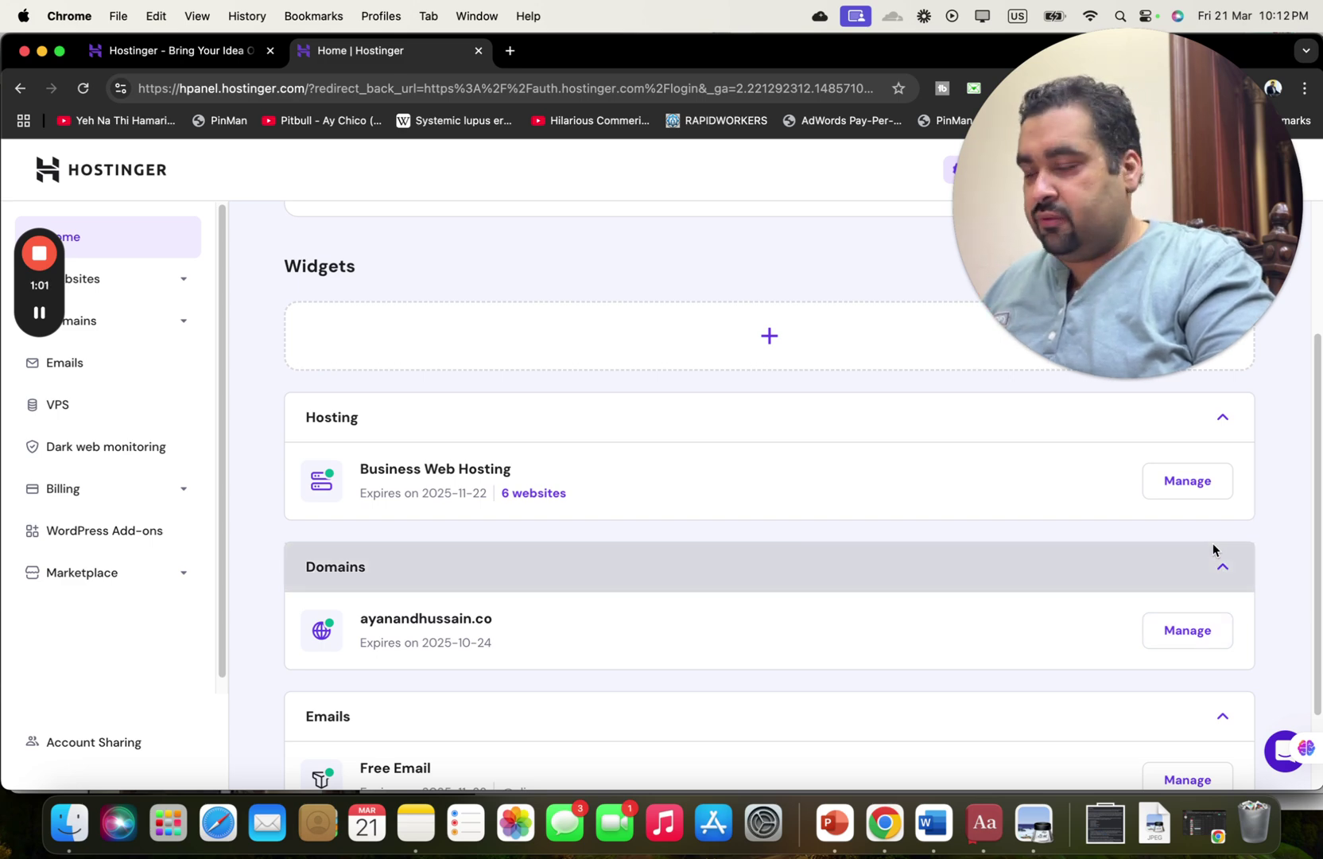
pyautogui.click(1199, 483)
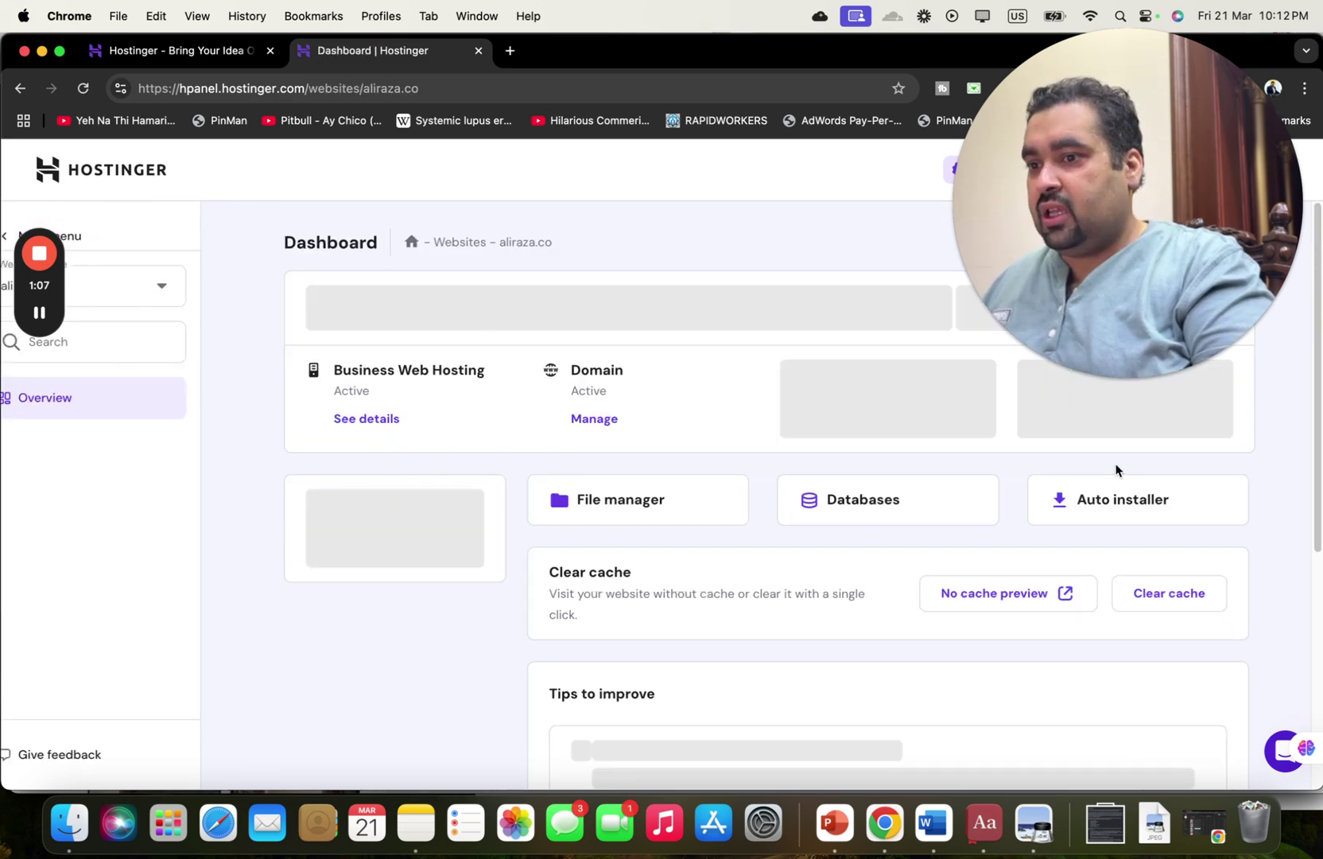
# Switch the sidebar's website selector from aliraza.co to ayanandhussain.co.
pyautogui.scroll(-1, 1309, 366)
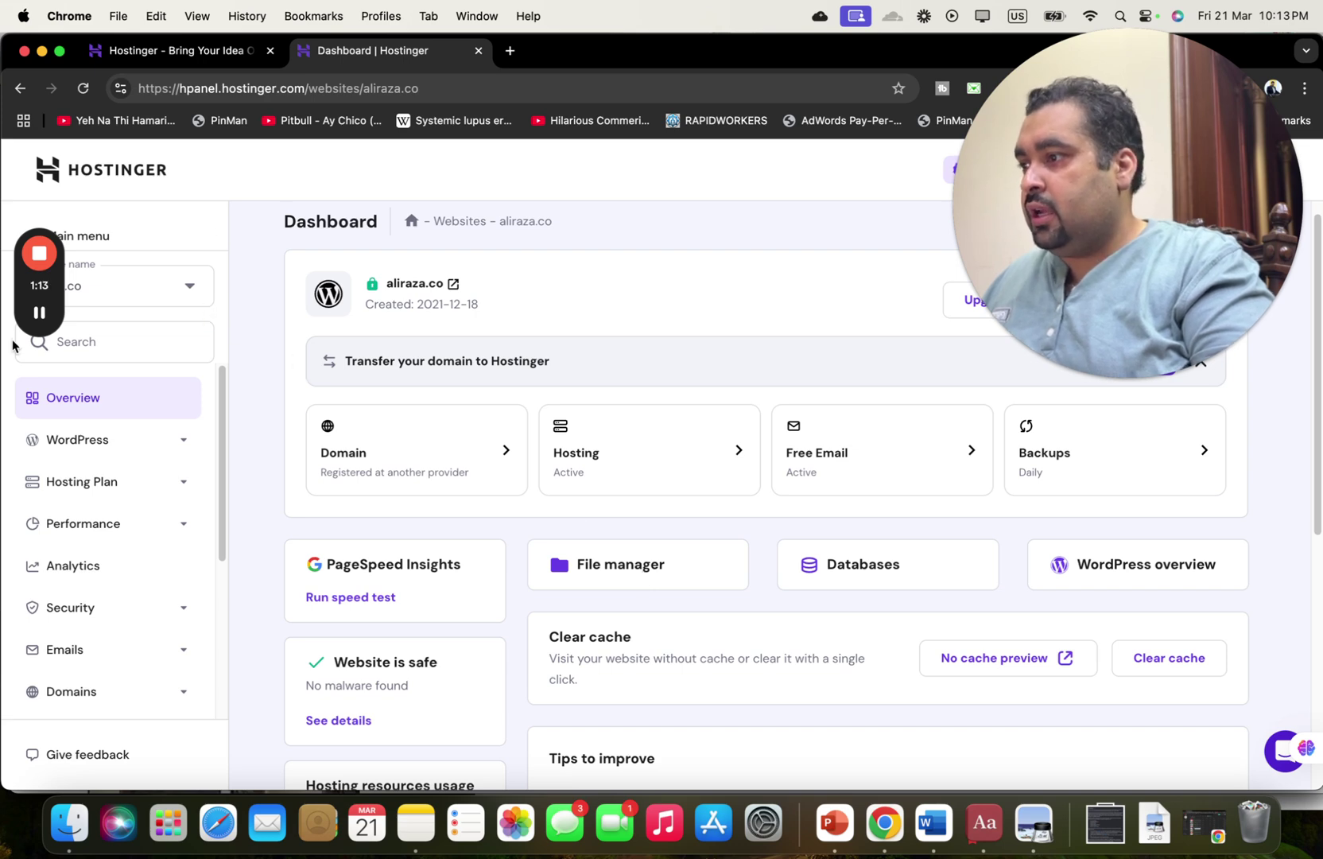
pyautogui.moveTo(33, 285); pyautogui.dragTo(266, 210)
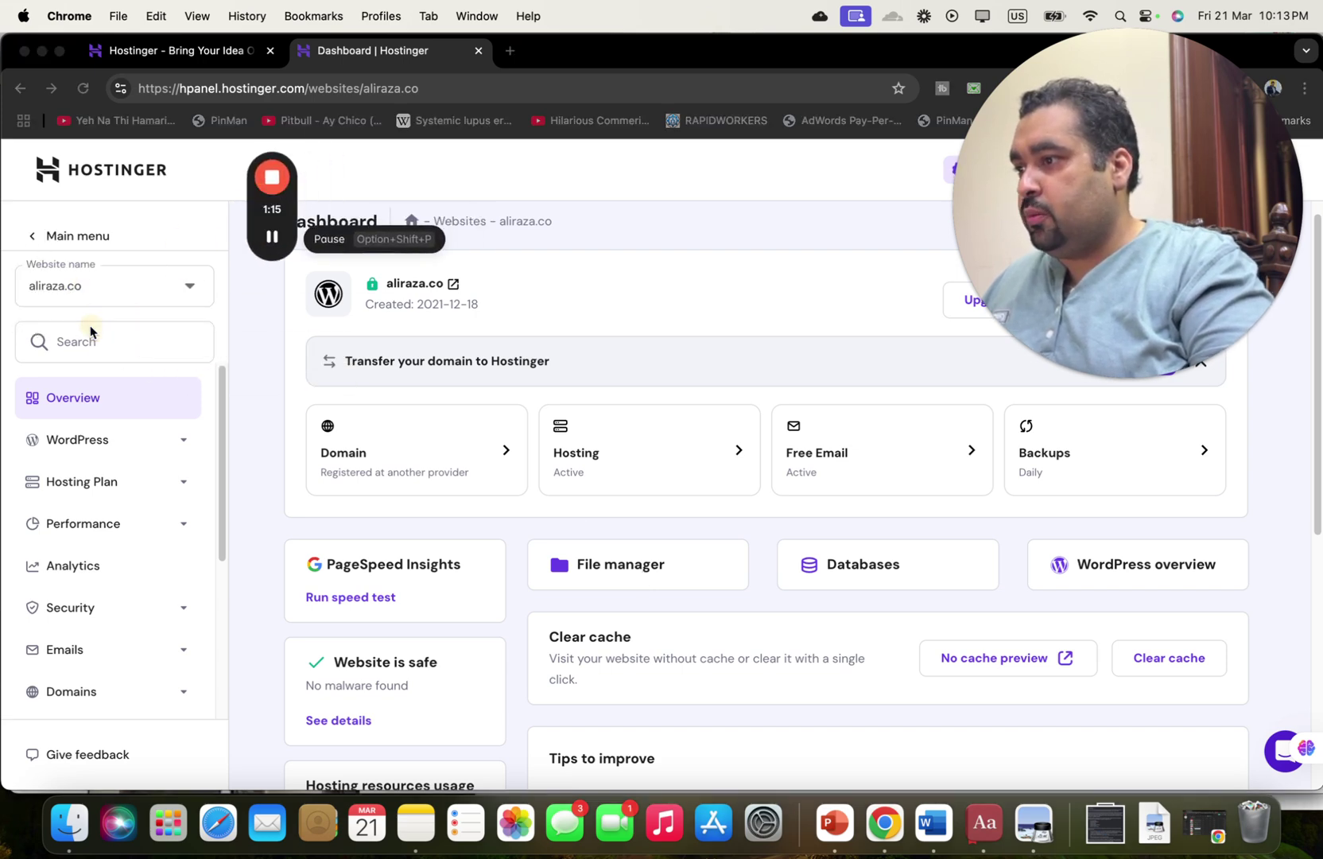
pyautogui.click(108, 290)
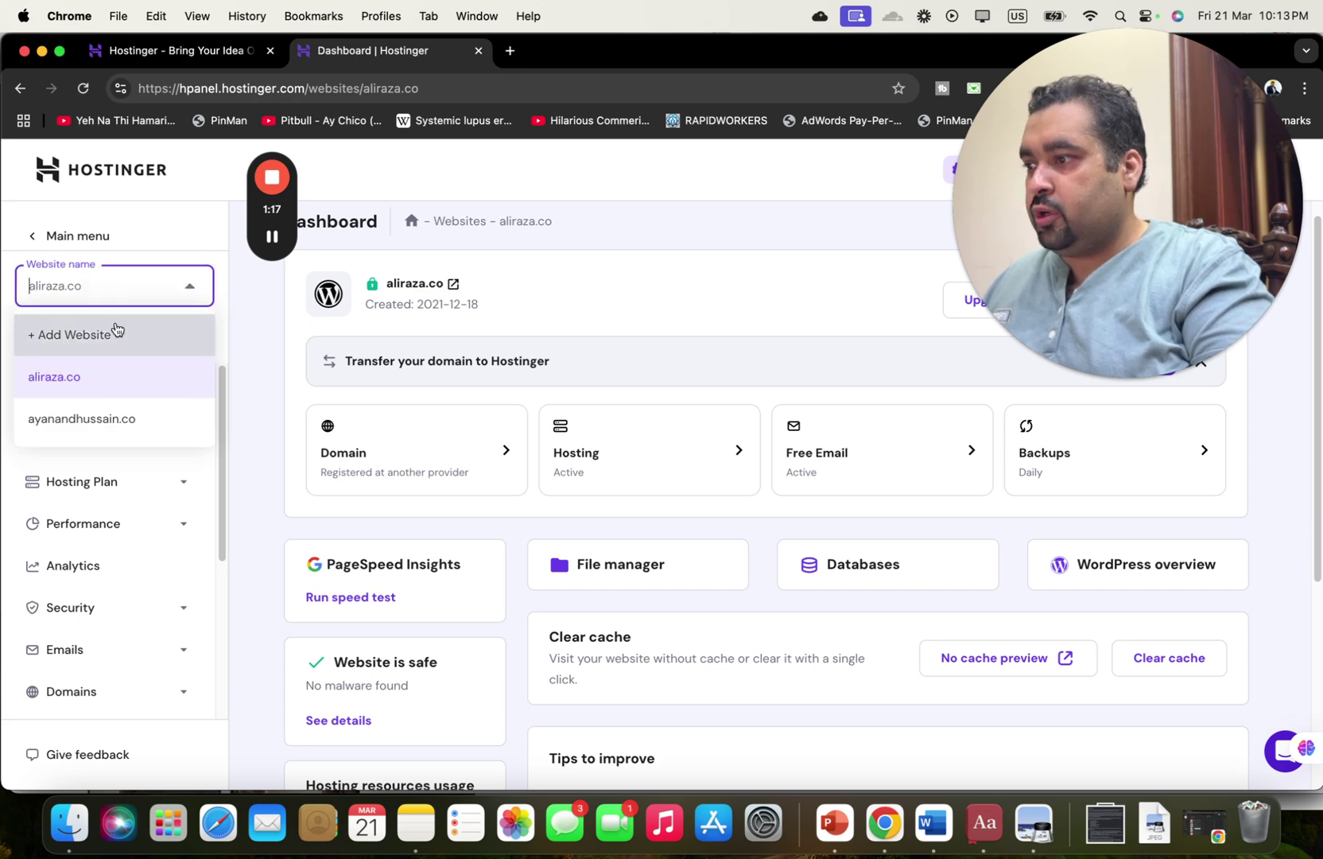
pyautogui.click(141, 419)
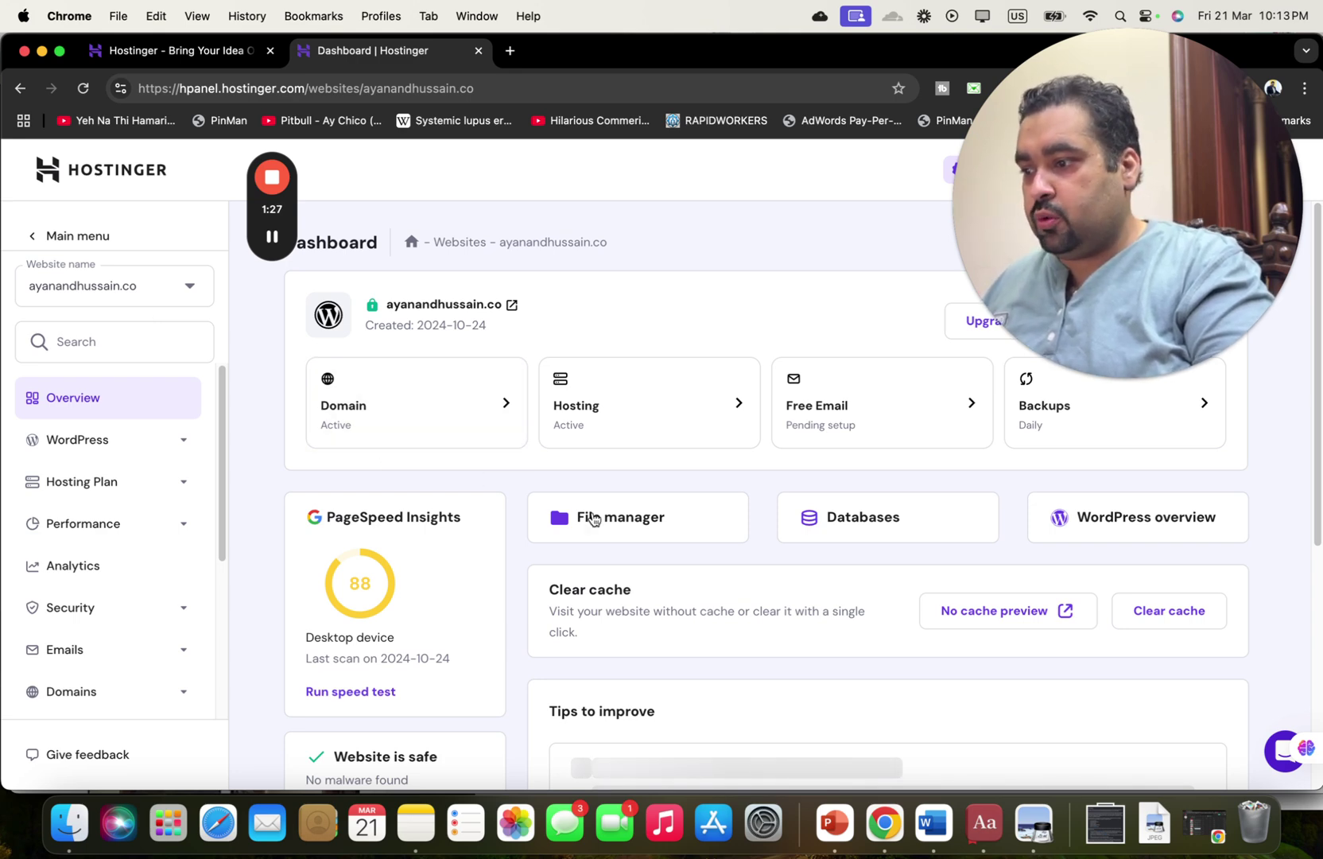
pyautogui.moveTo(966, 364)
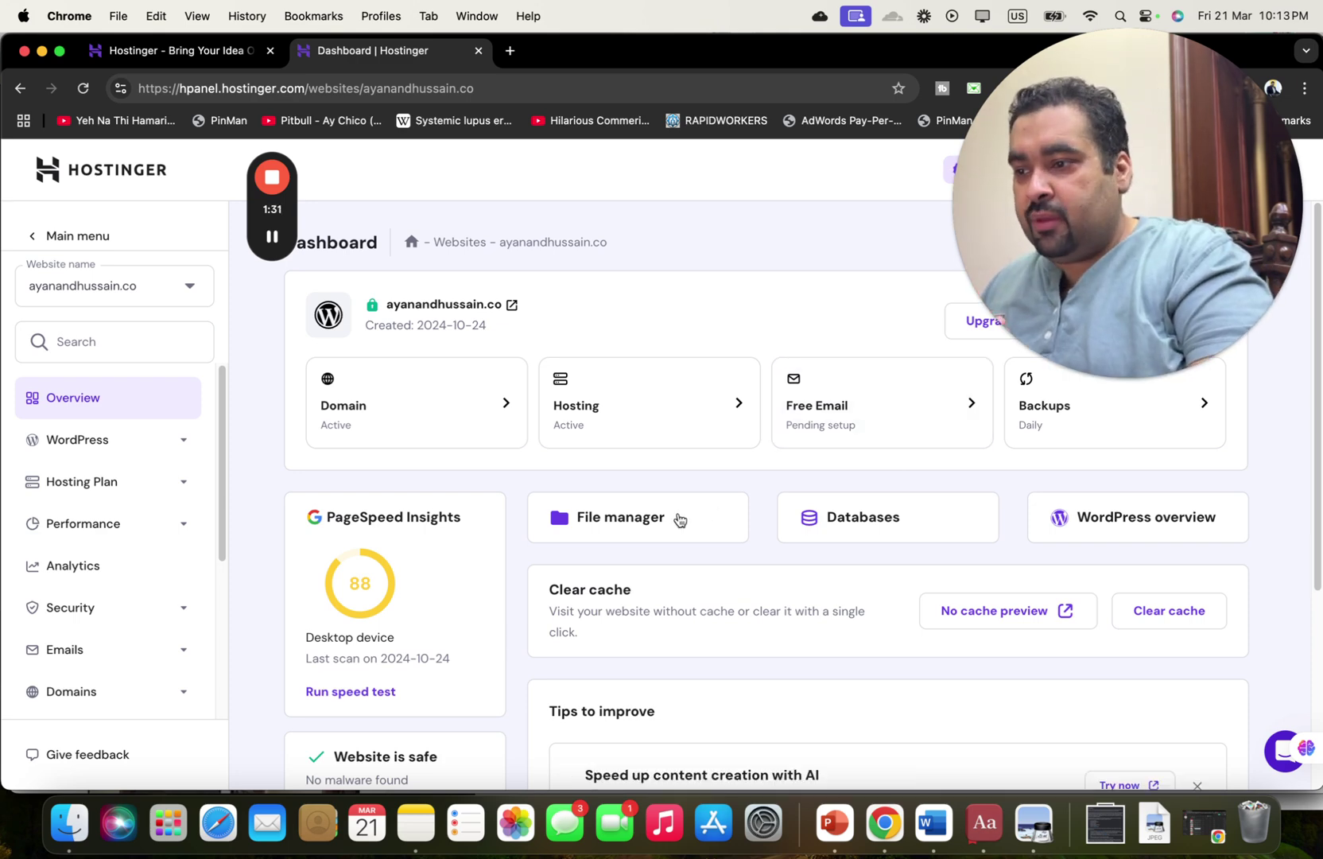
pyautogui.click(1097, 228)
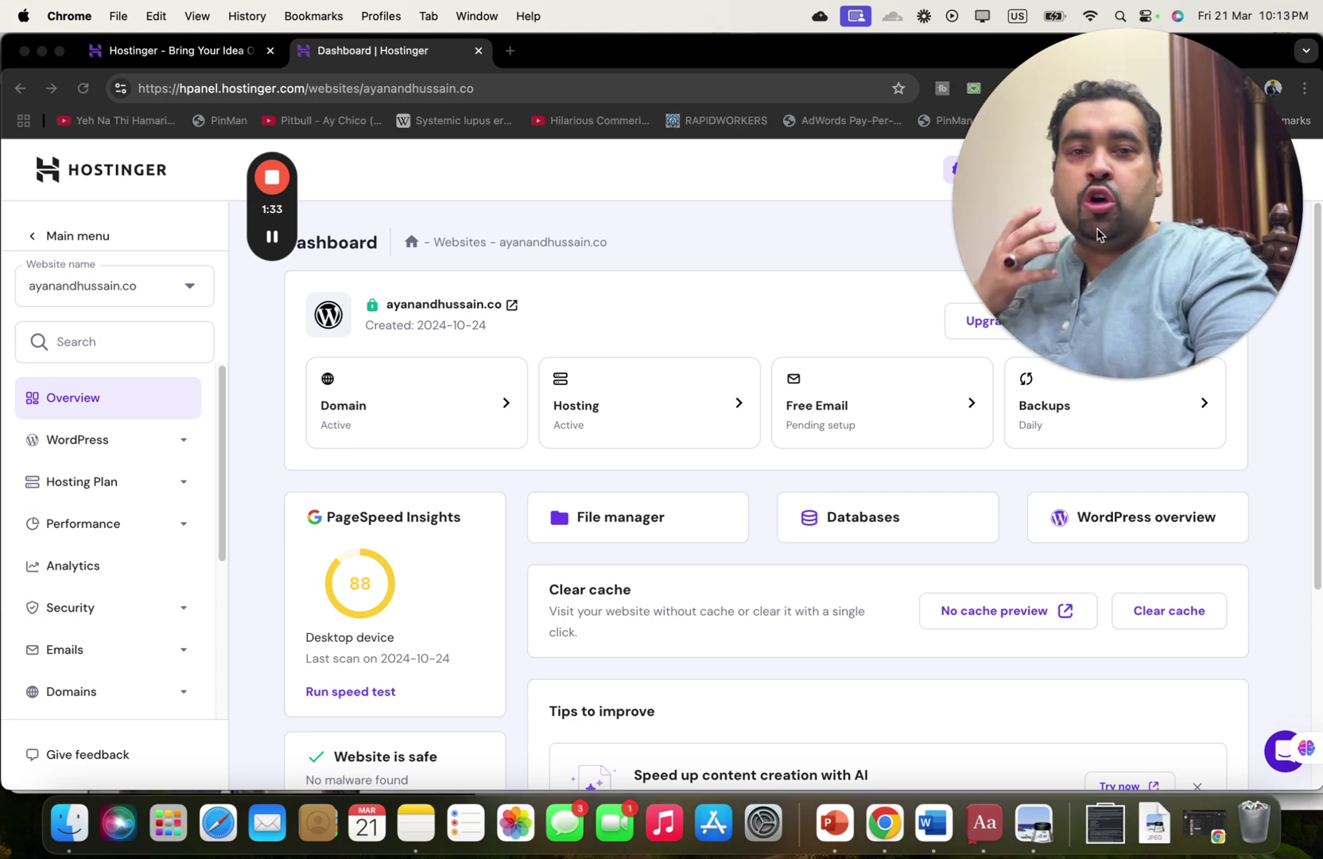
pyautogui.click(972, 482)
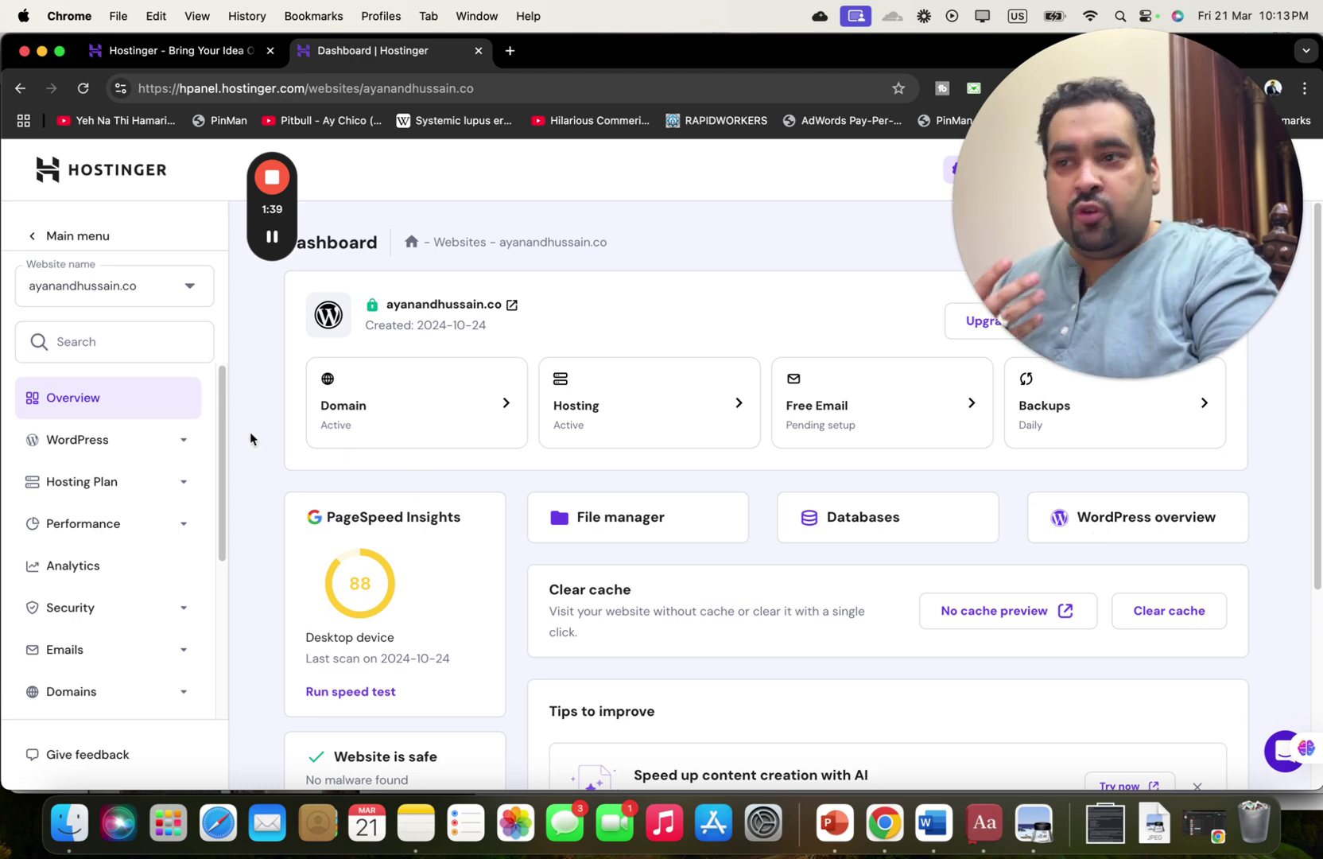
# Open the WordPress Overview for ayanandhussain.co from the sidebar's WordPress section.
pyautogui.click(185, 444)
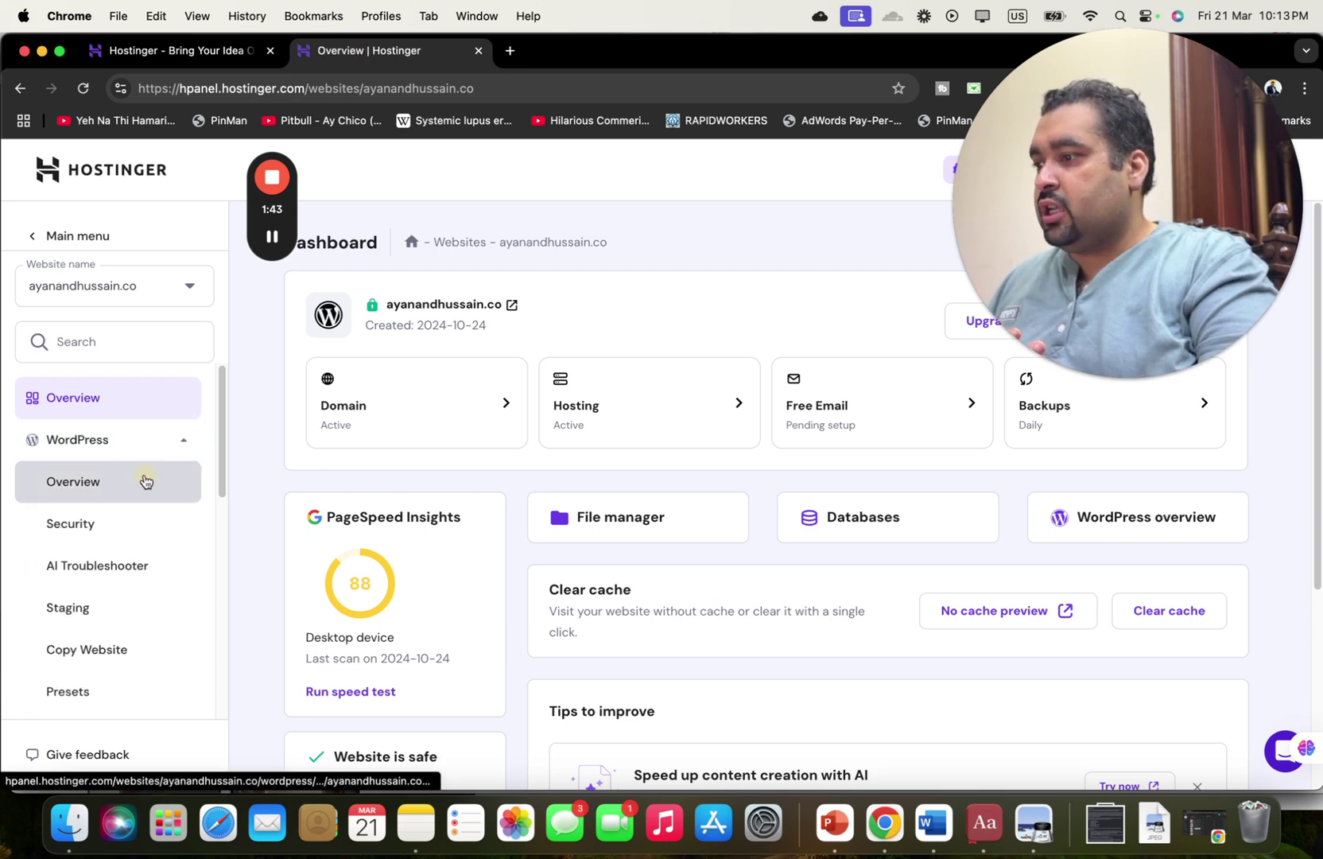
pyautogui.click(146, 480)
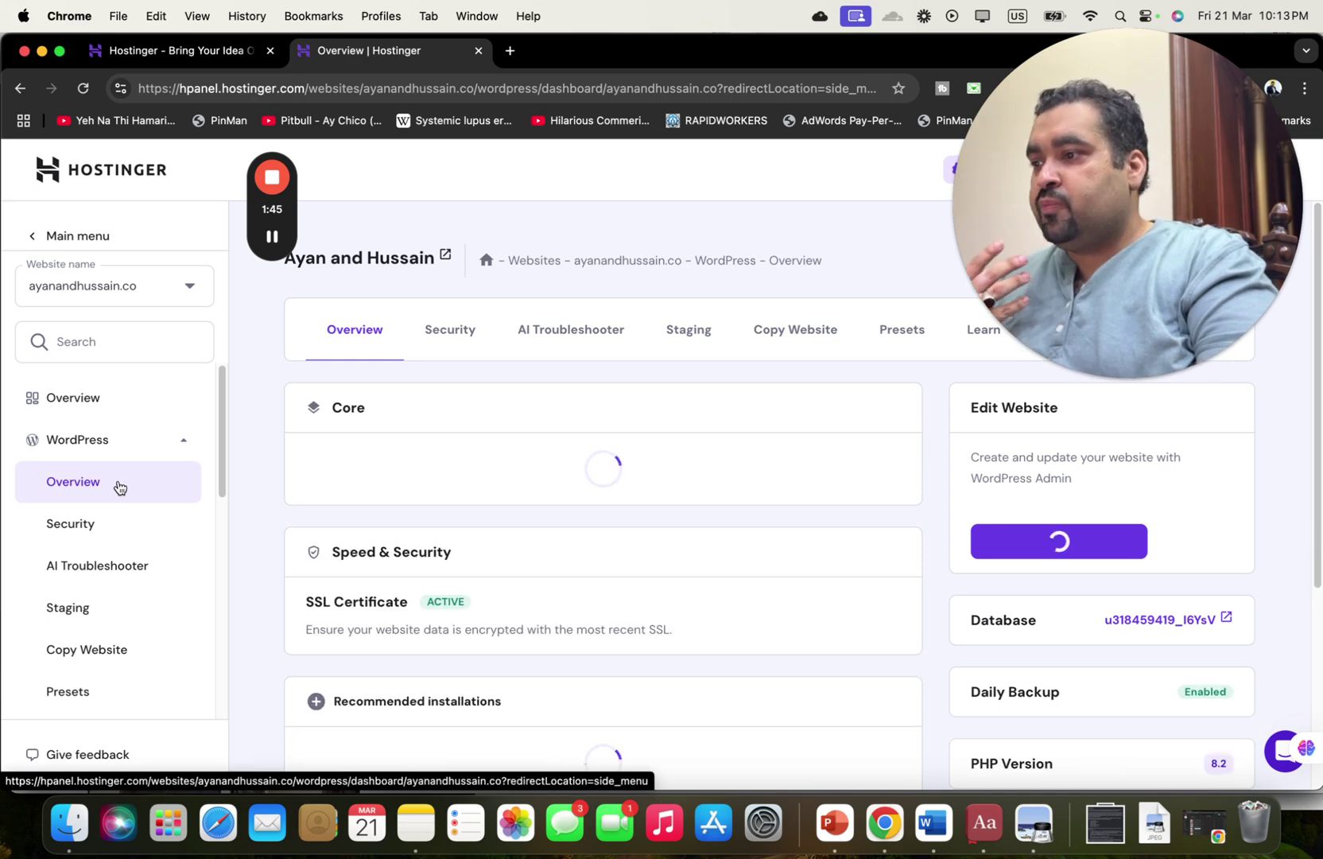
pyautogui.moveTo(1012, 297); pyautogui.dragTo(1042, 286)
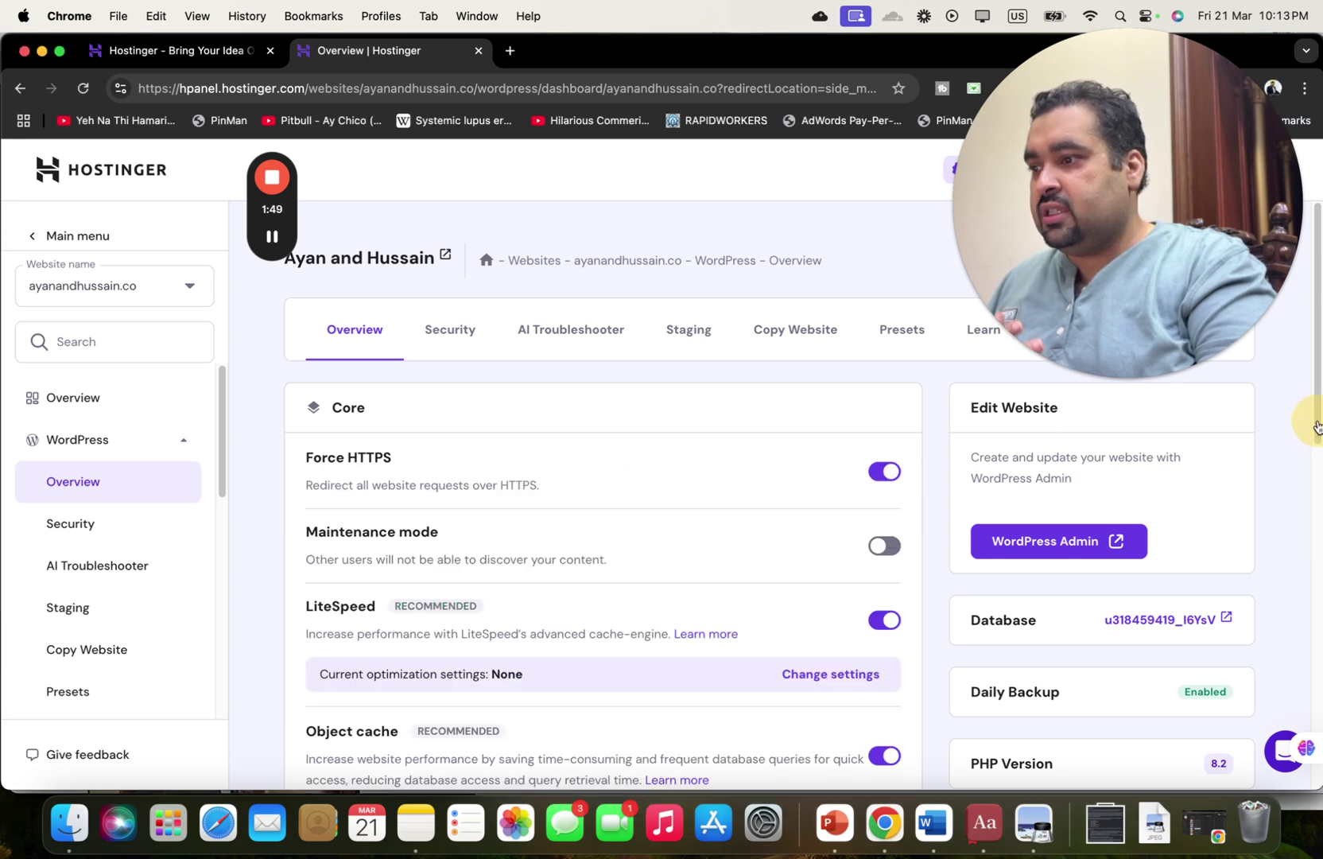
pyautogui.moveTo(219, 397); pyautogui.dragTo(222, 588)
pyautogui.click(185, 511)
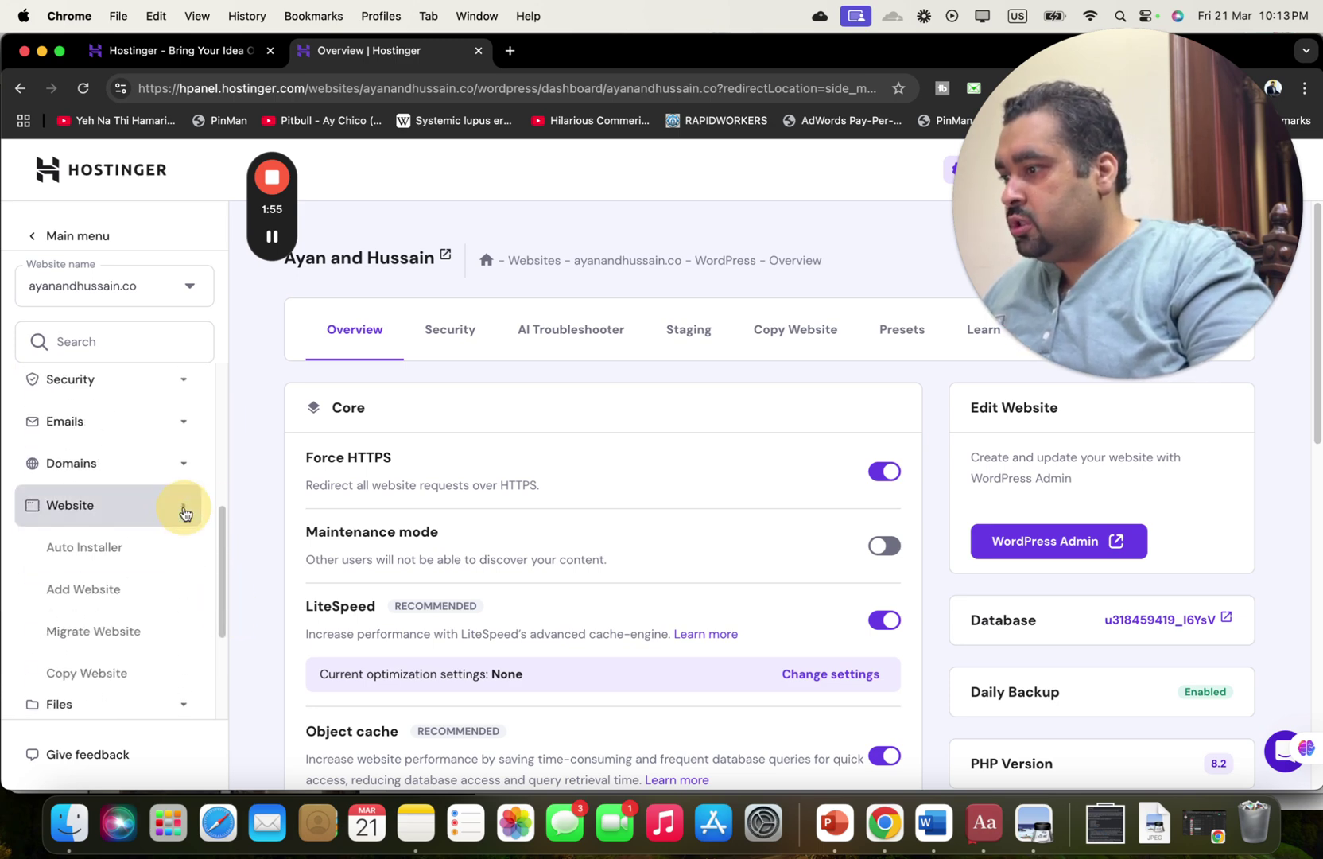
# In Auto Installer choose Other, keep WordPress as the application, and select the WordPress card.
pyautogui.click(99, 547)
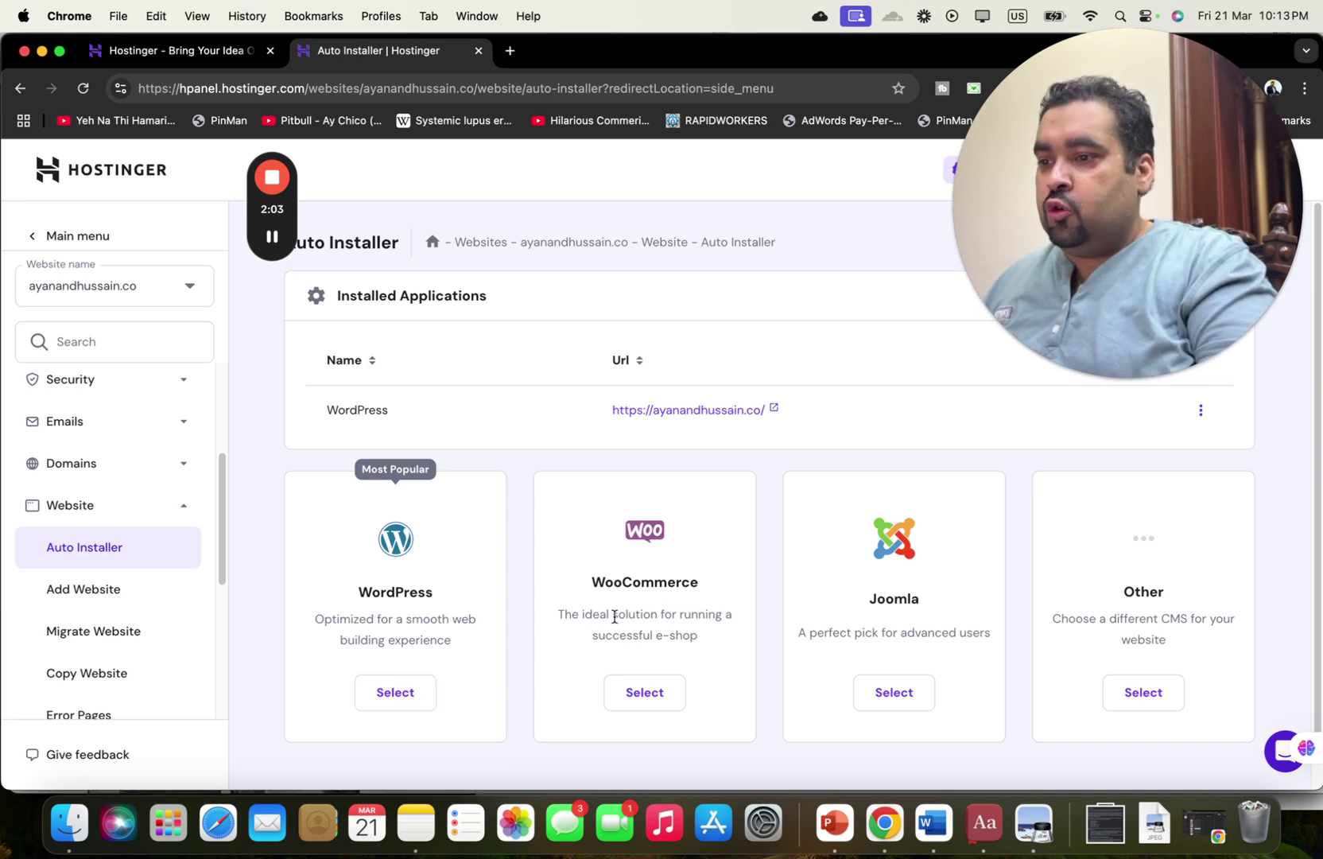
pyautogui.click(1142, 694)
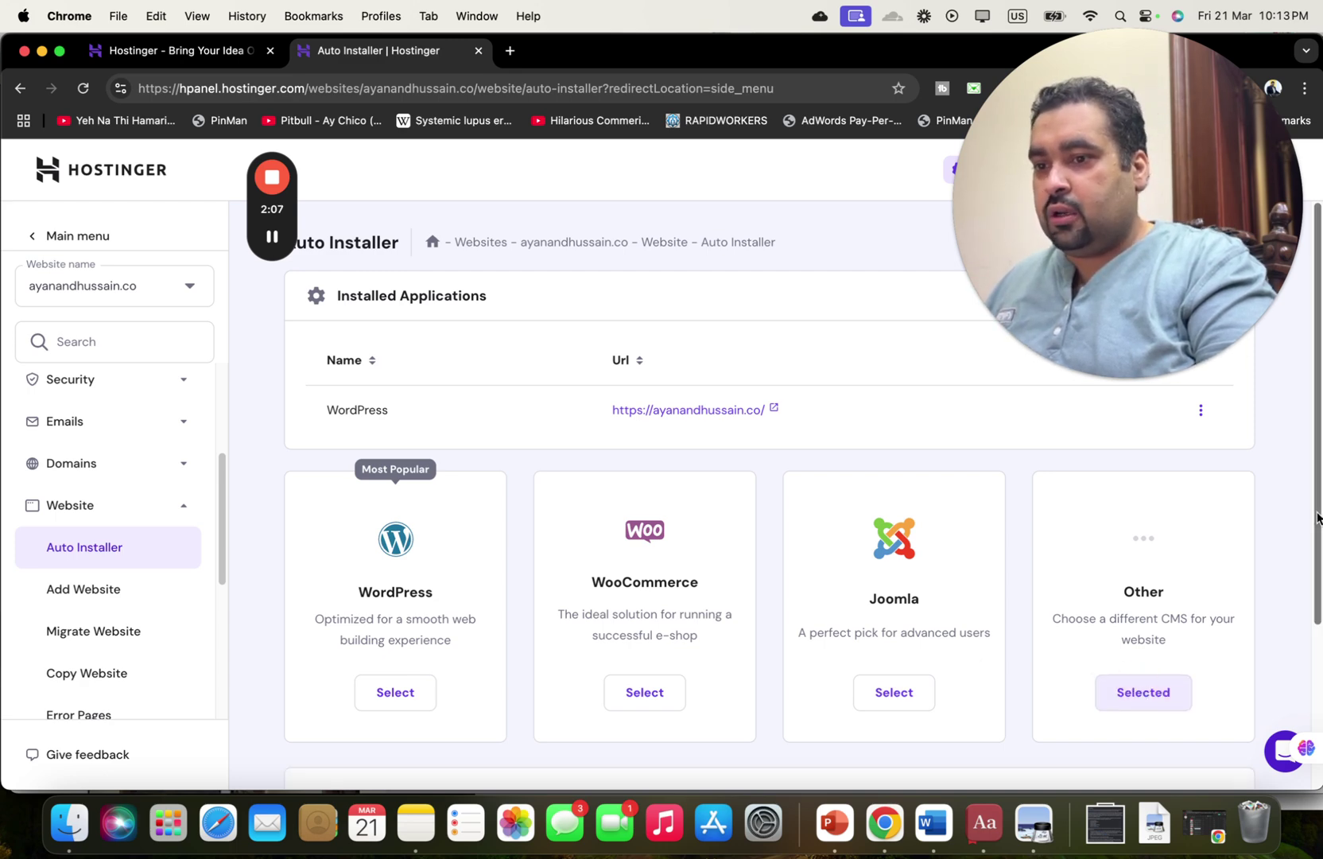
pyautogui.scroll(-3, 1308, 632)
pyautogui.click(1026, 692)
pyautogui.scroll(-10, 1027, 700)
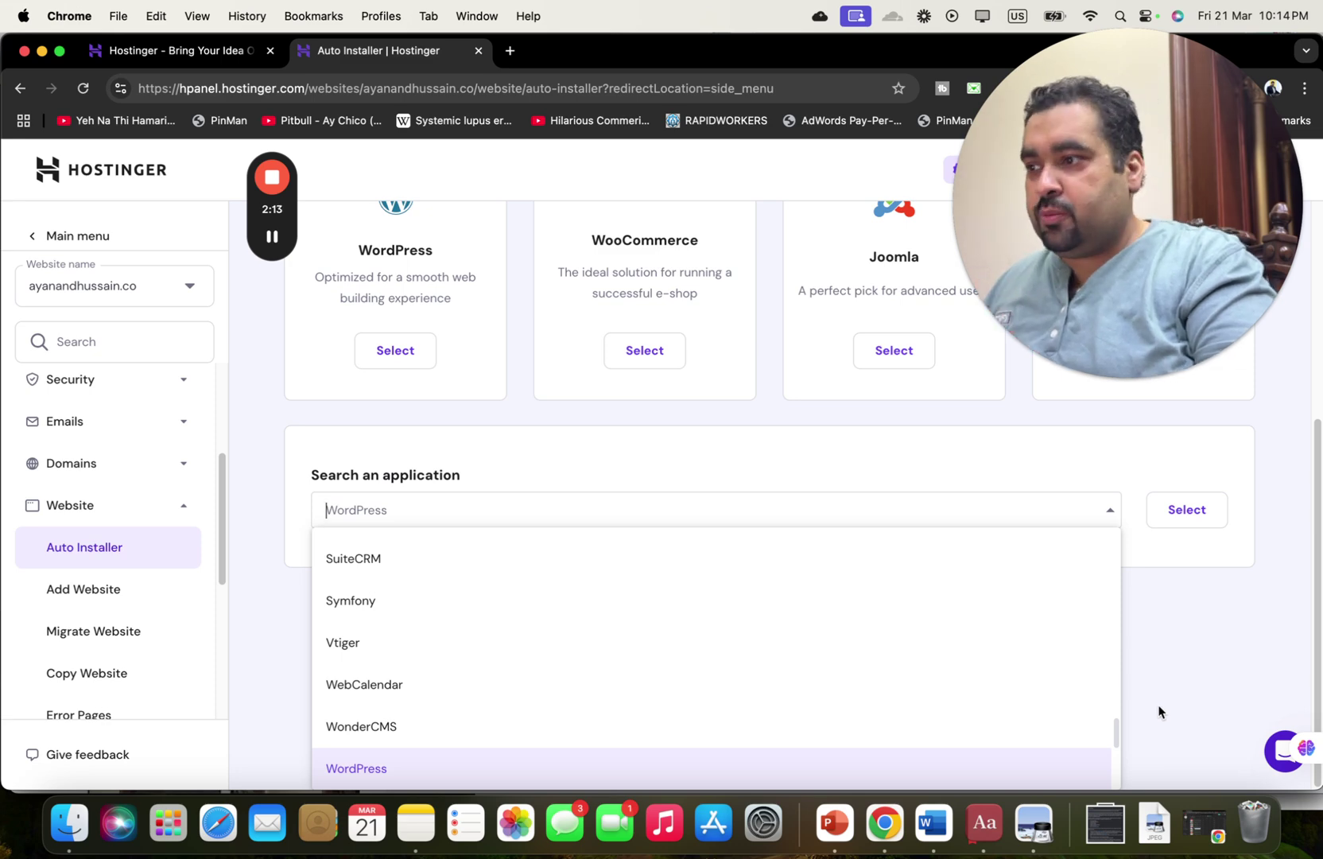
pyautogui.click(1178, 700)
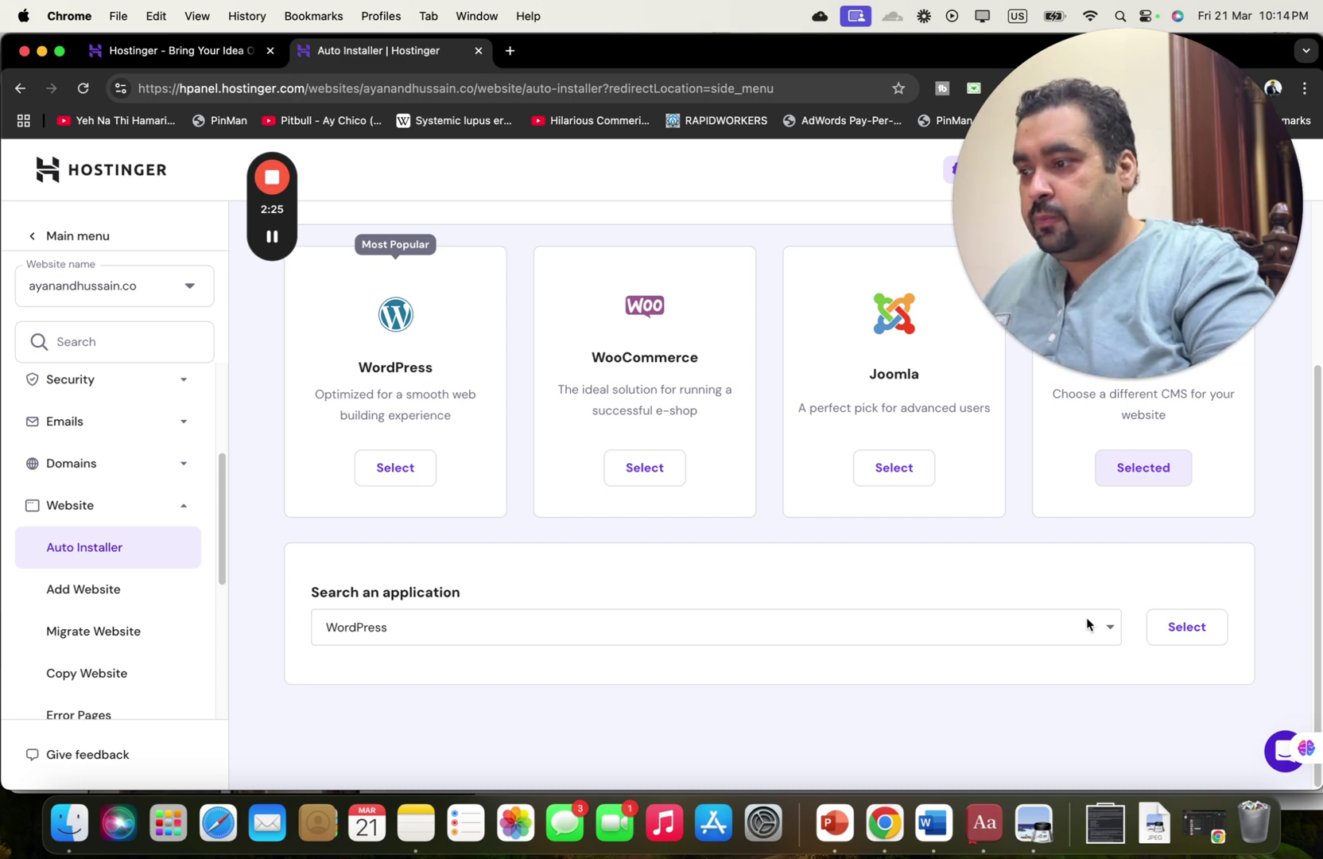
pyautogui.click(409, 481)
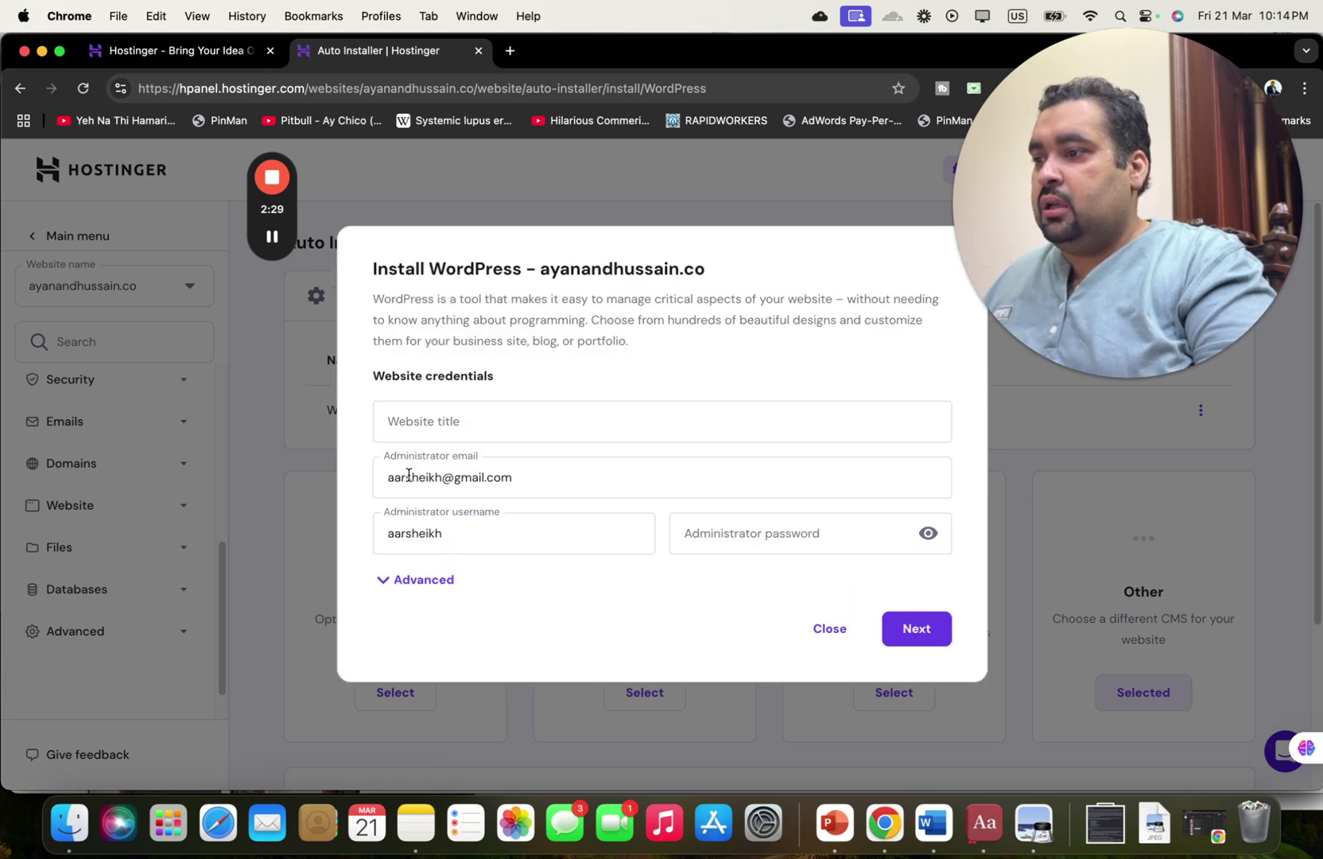
# Fill in the website title and start the administrator password, dismissing browser suggestions.
pyautogui.click(521, 421)
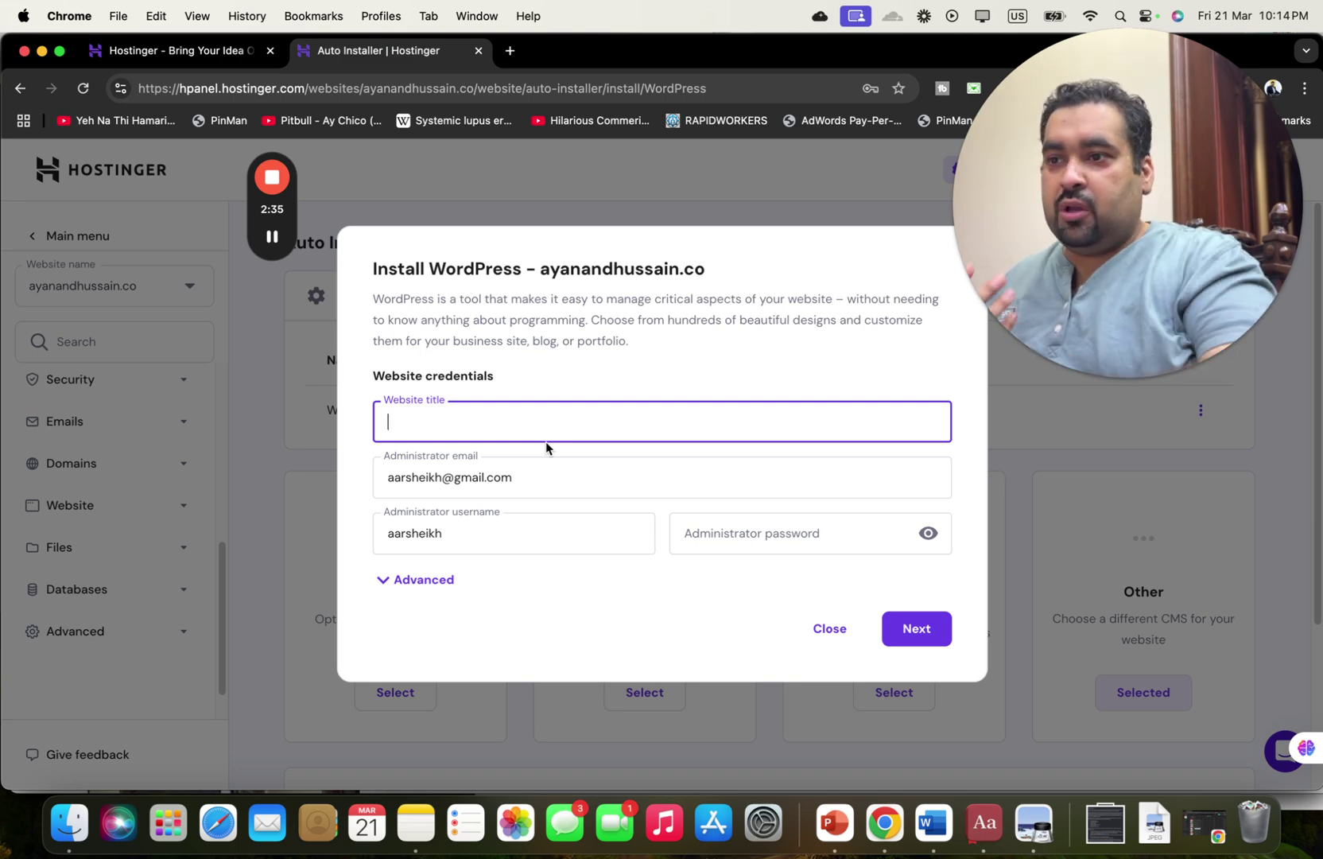
pyautogui.write('Ayan Hussain')
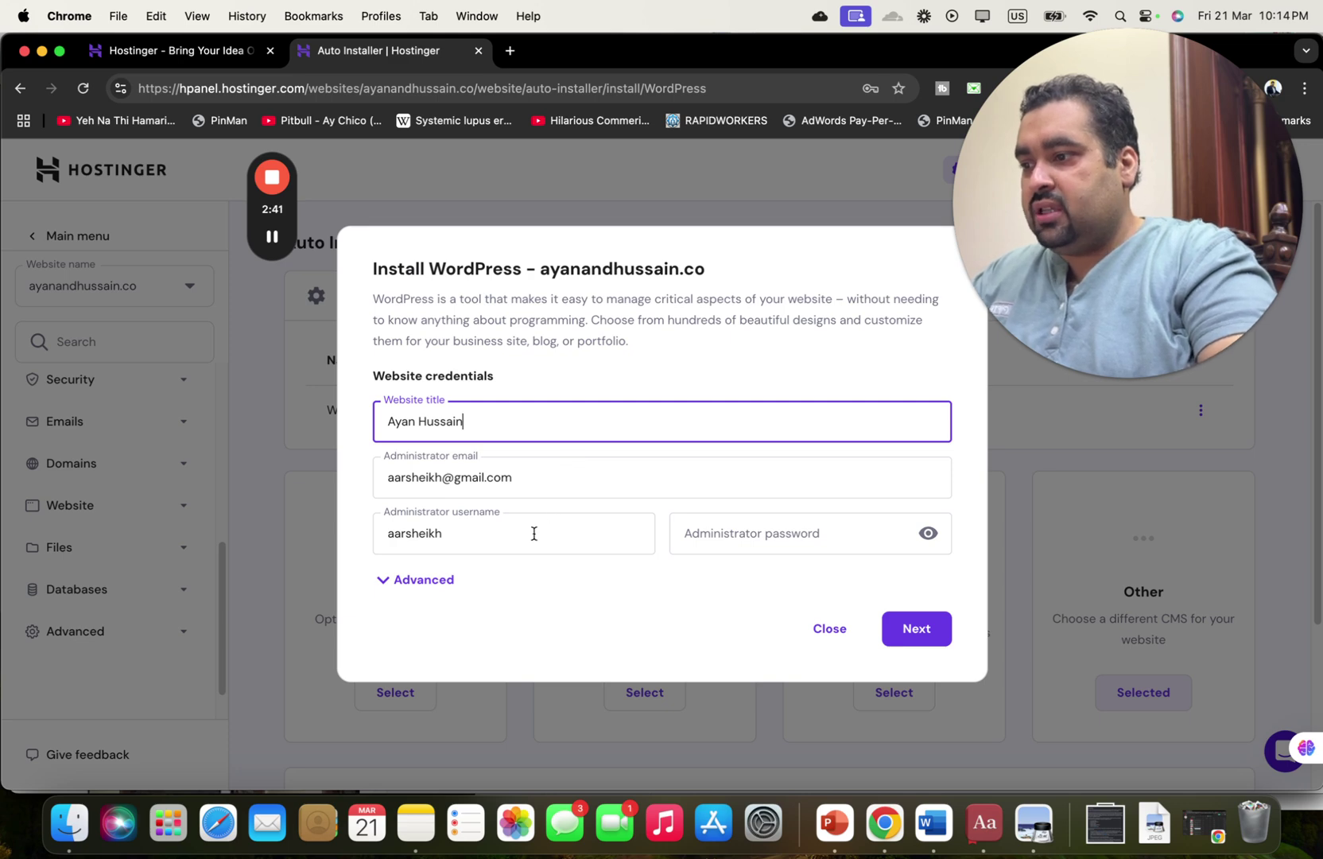
pyautogui.click(743, 530)
pyautogui.click(674, 562)
pyautogui.click(732, 531)
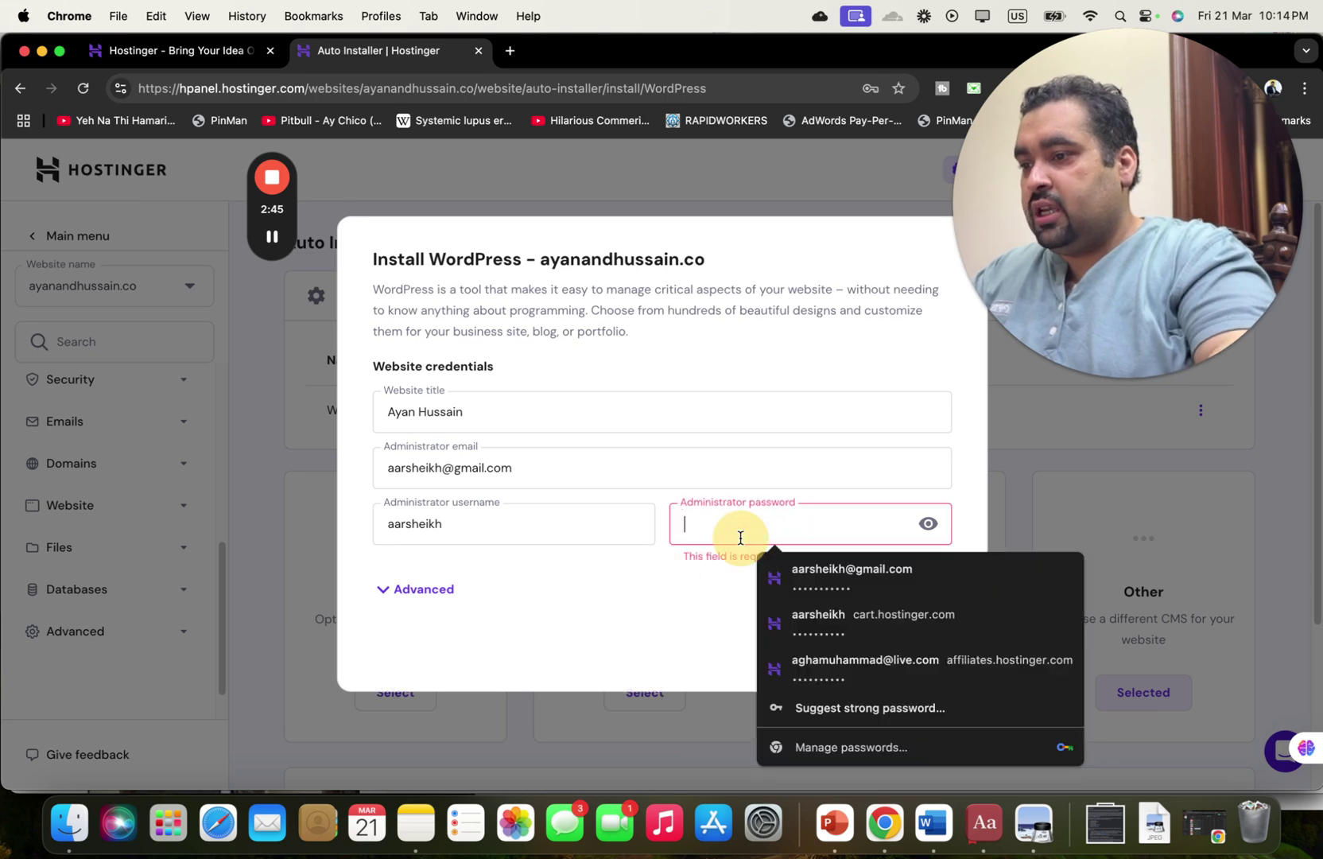
pyautogui.click(646, 581)
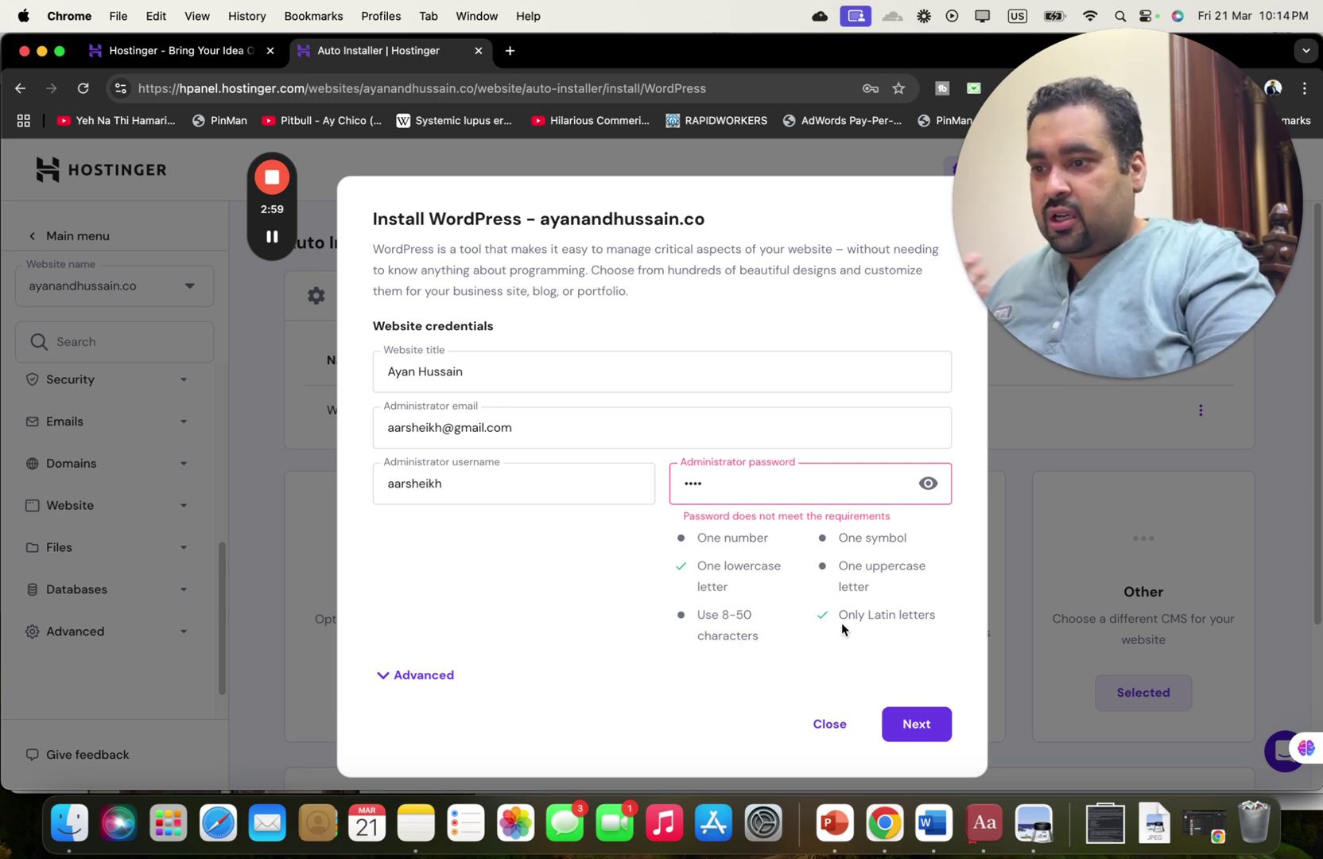
# Retype the administrator password so it meets every strength requirement.
pyautogui.click(761, 487)
pyautogui.press('super+a')
pyautogui.press('BackSpace')
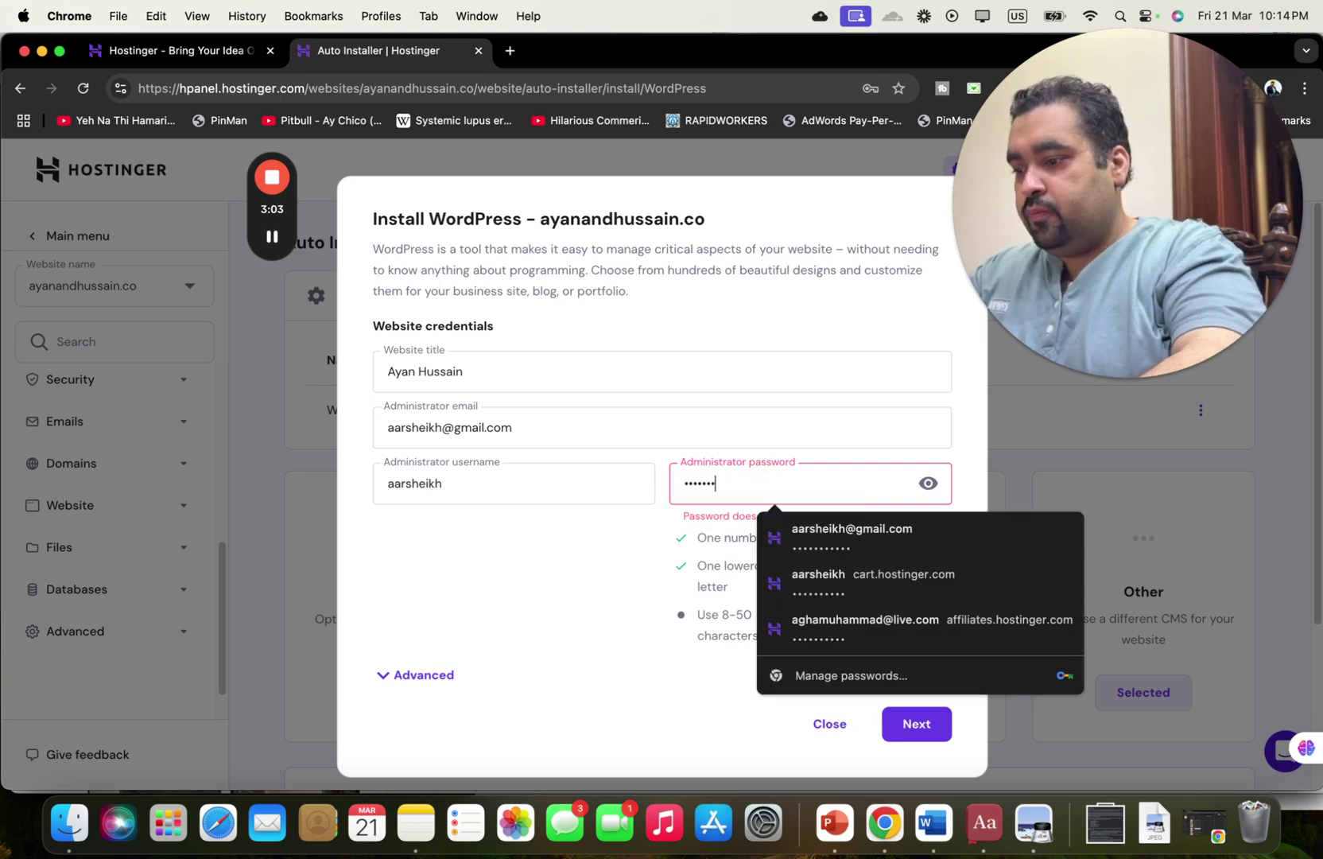
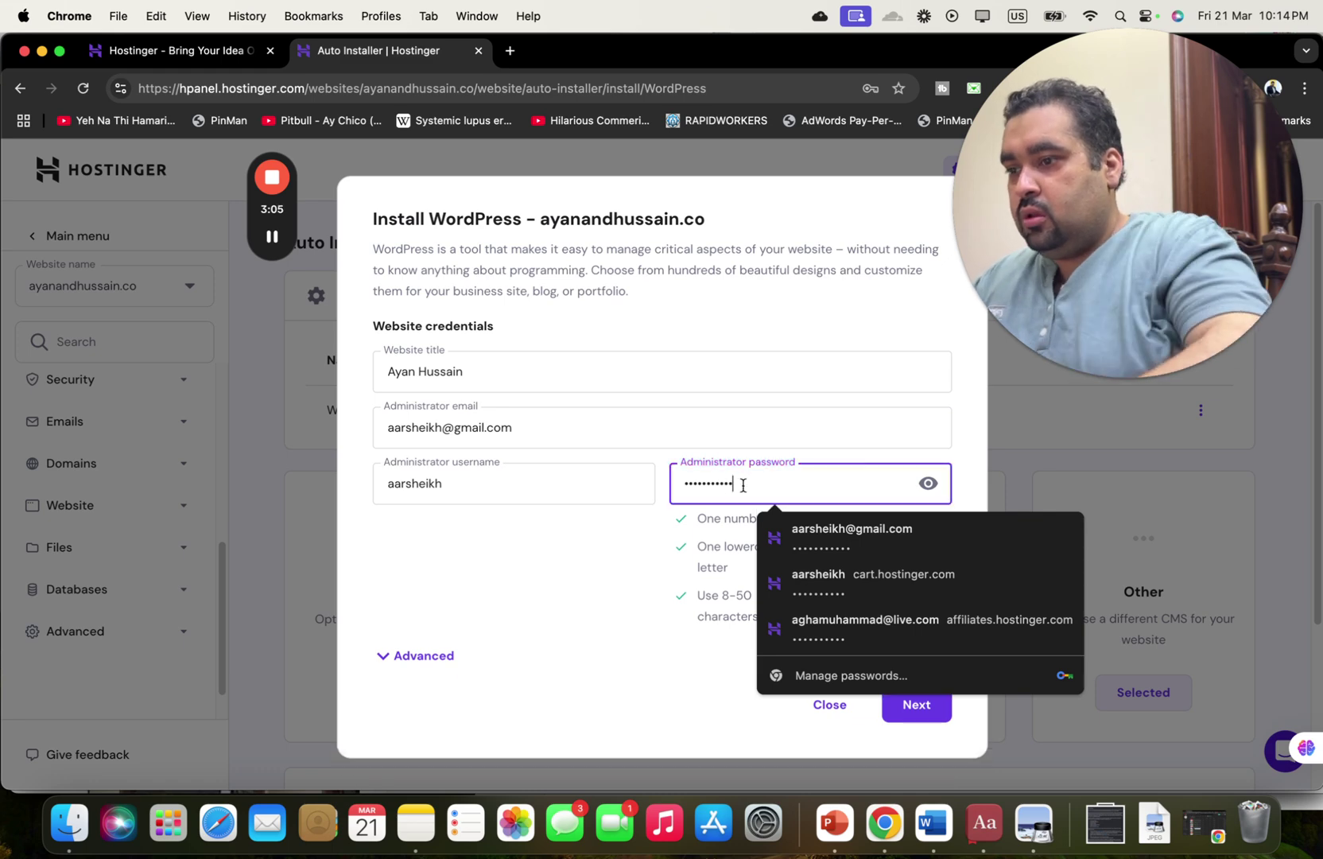
pyautogui.click(585, 566)
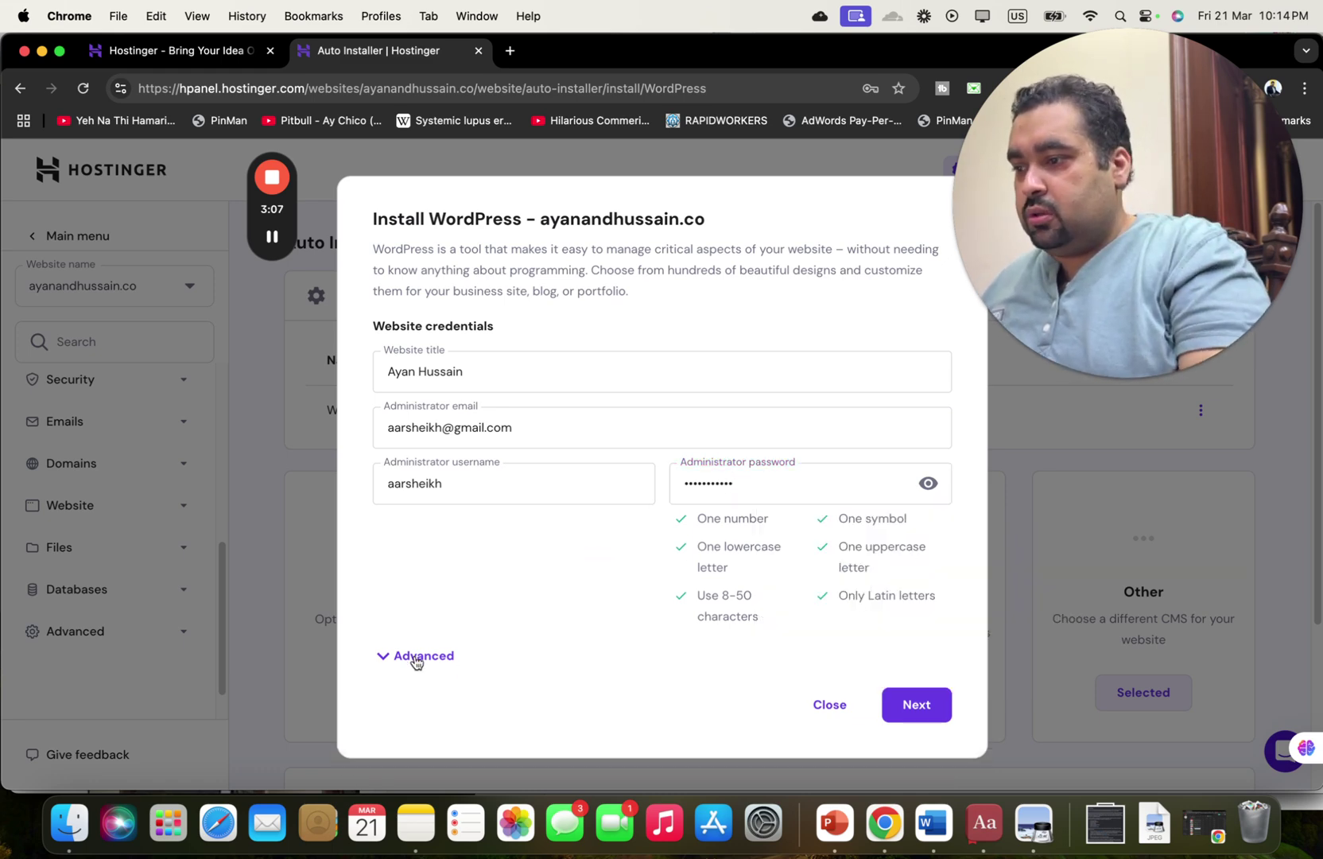
pyautogui.click(415, 658)
# Enter blog as the installation subdirectory under Advanced options.
pyautogui.scroll(-4, 953, 603)
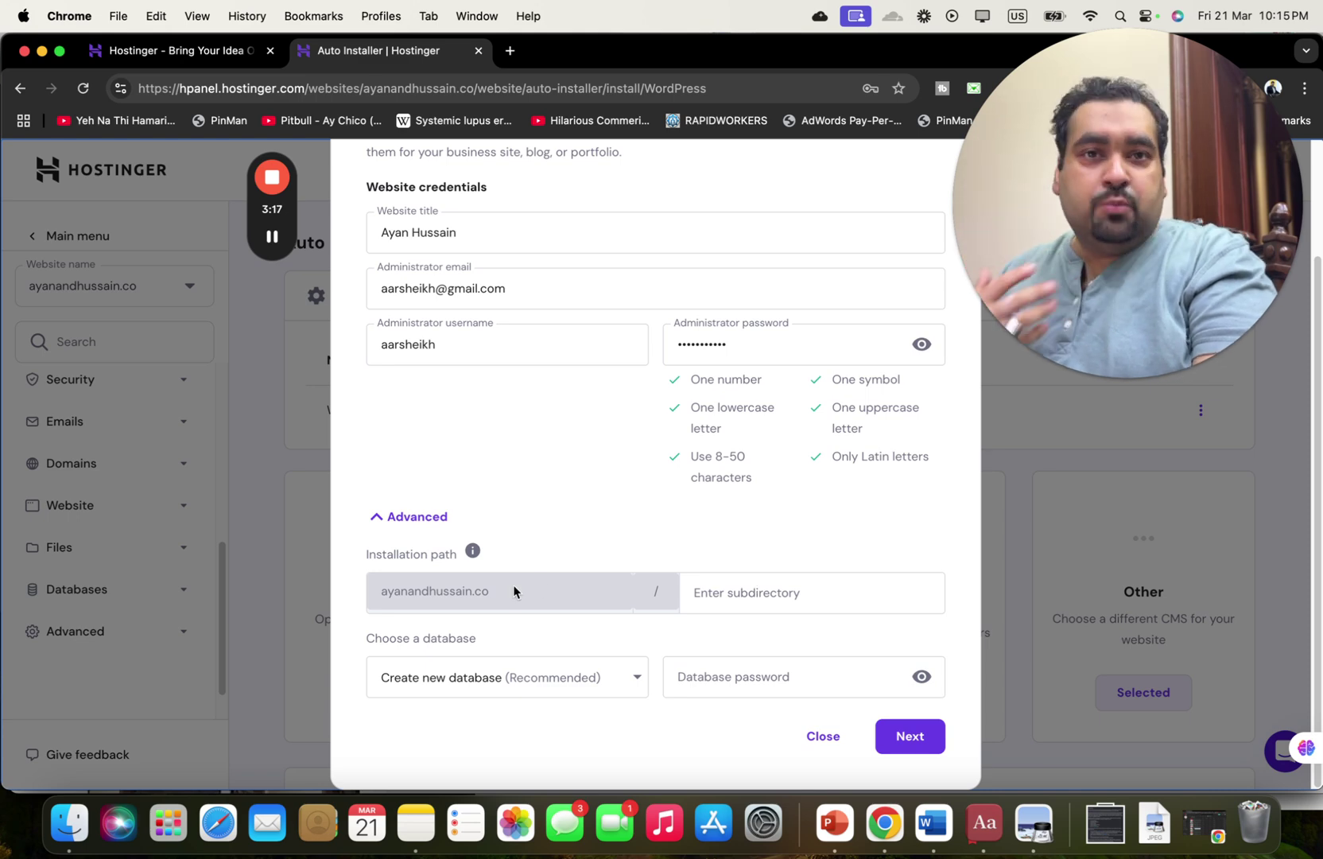
pyautogui.click(707, 596)
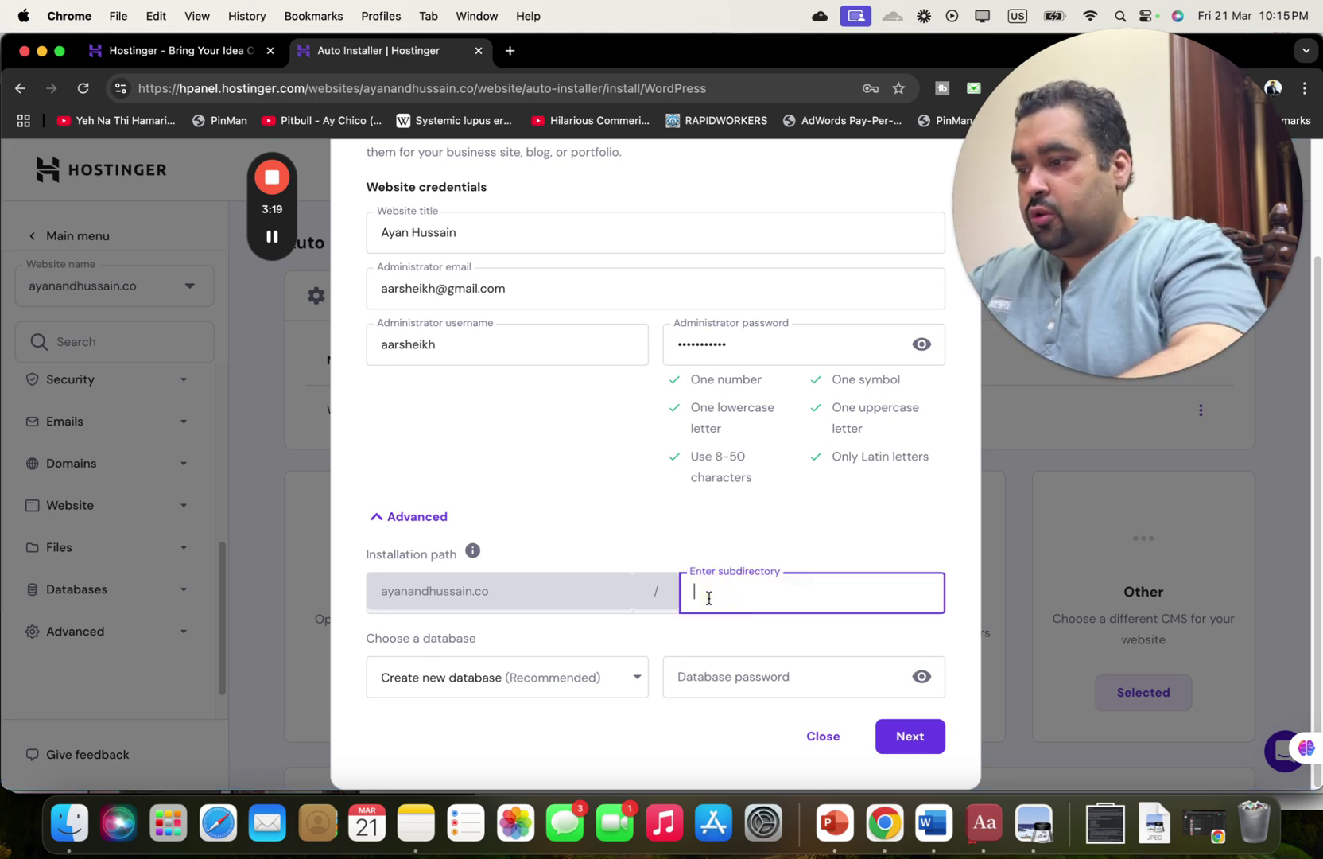
pyautogui.write('blog')
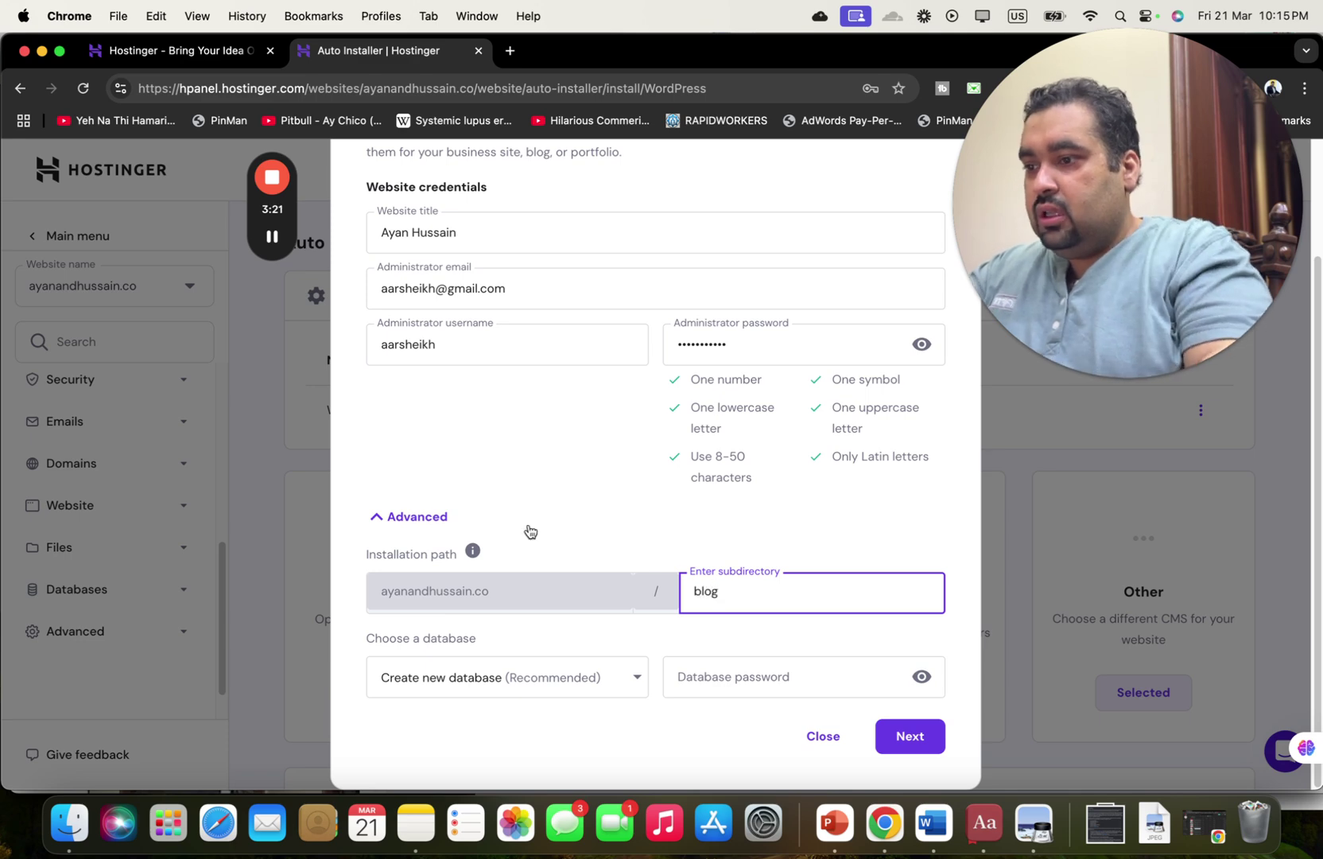
pyautogui.click(374, 517)
# Dismiss Chrome's password breach warning and save the password in the browser.
pyautogui.click(871, 350)
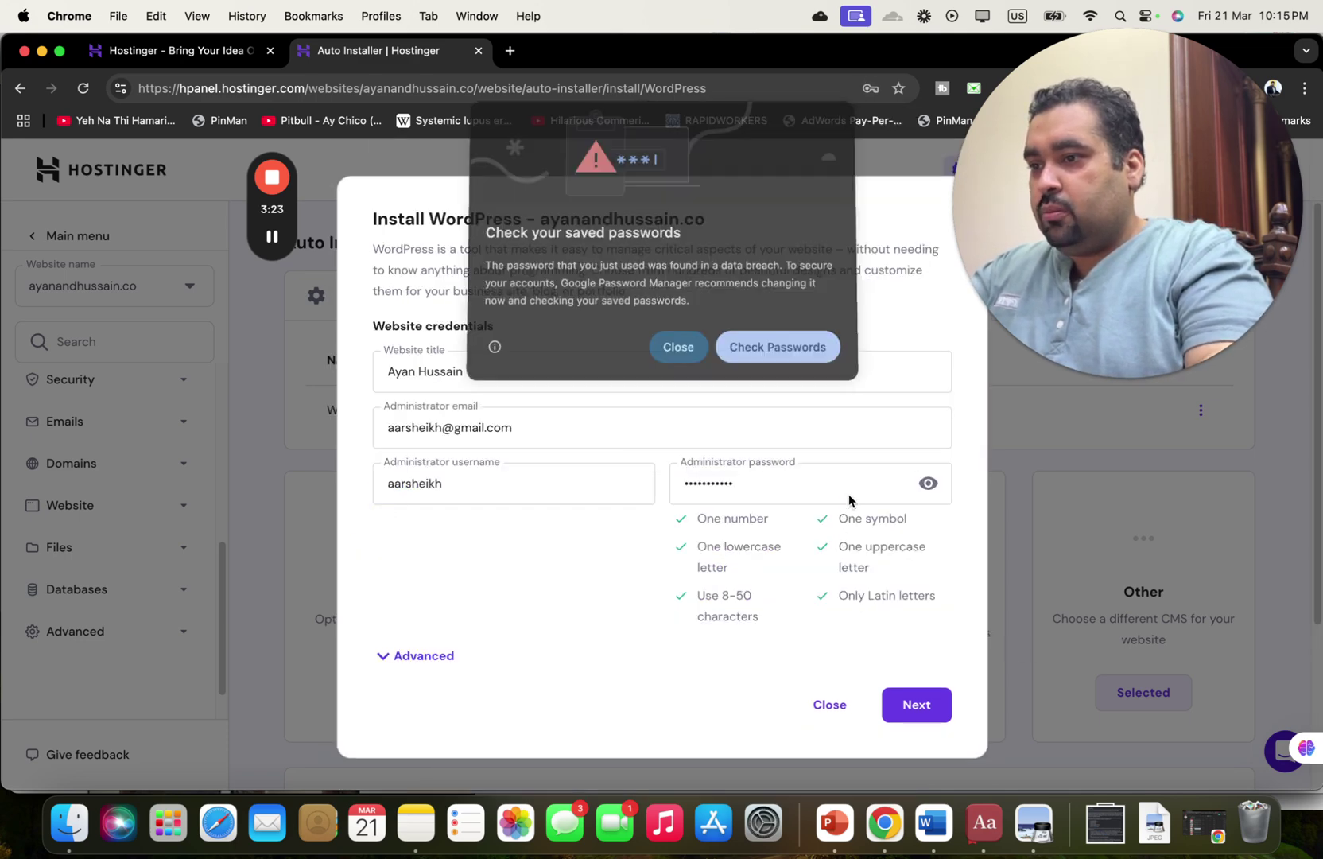
pyautogui.click(680, 353)
pyautogui.click(878, 355)
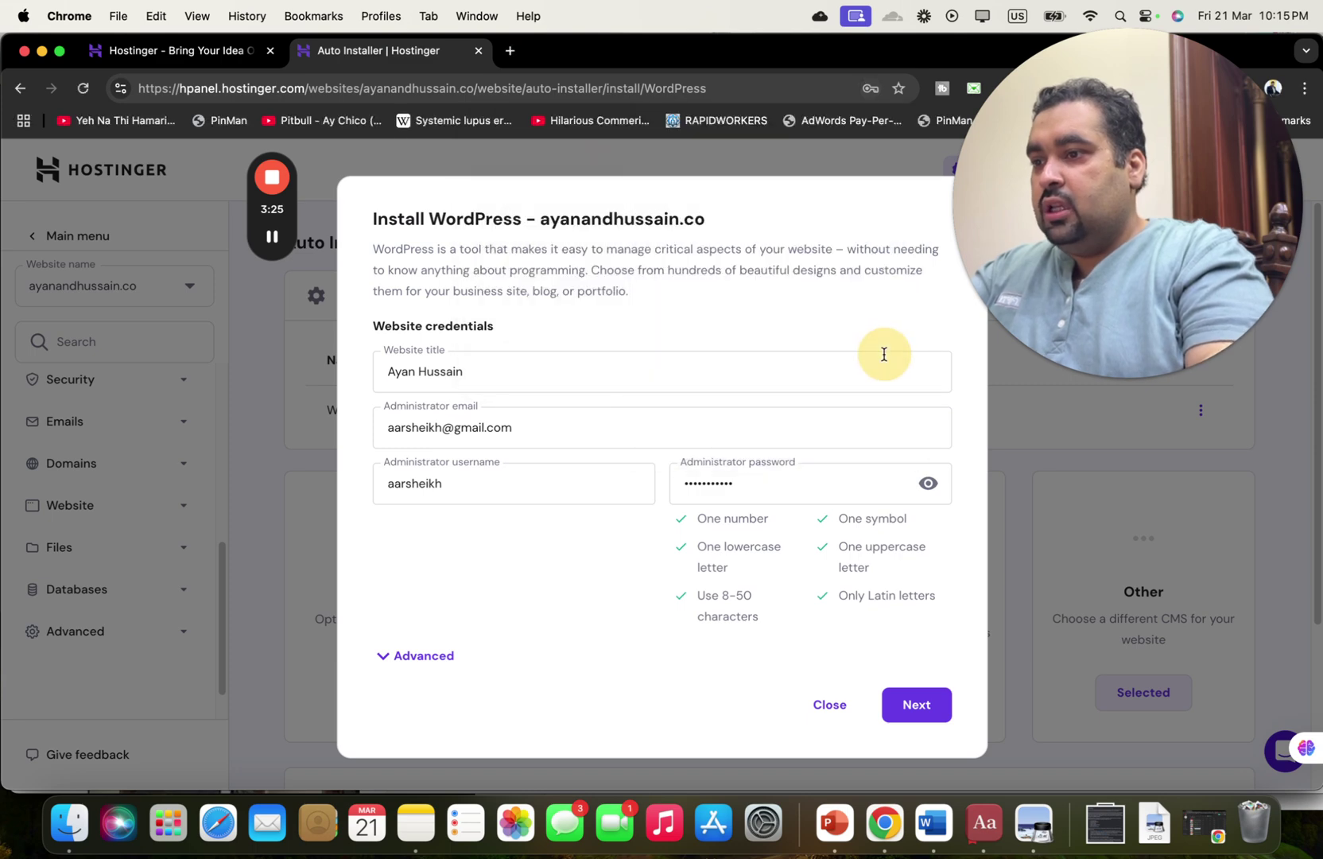
pyautogui.click(934, 710)
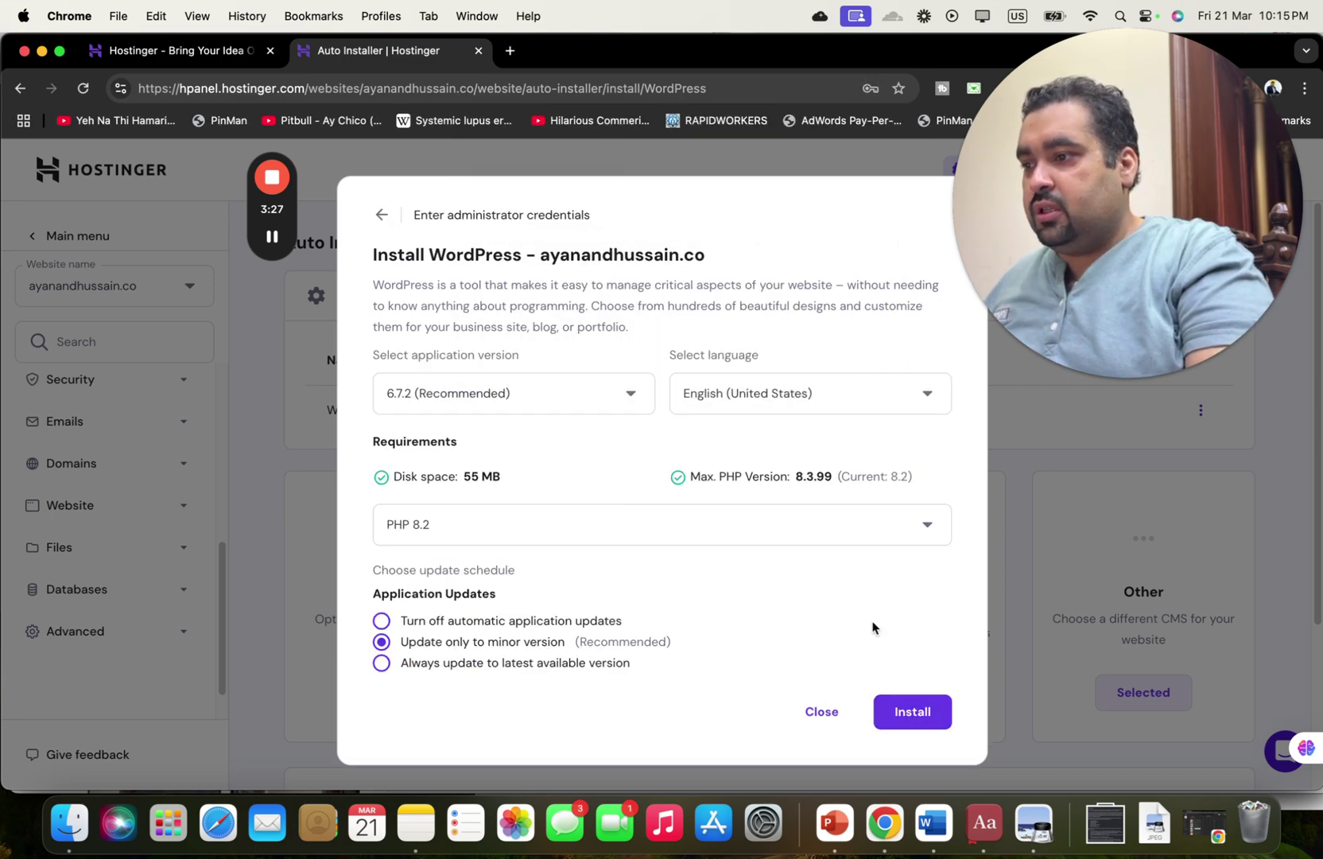
pyautogui.click(526, 391)
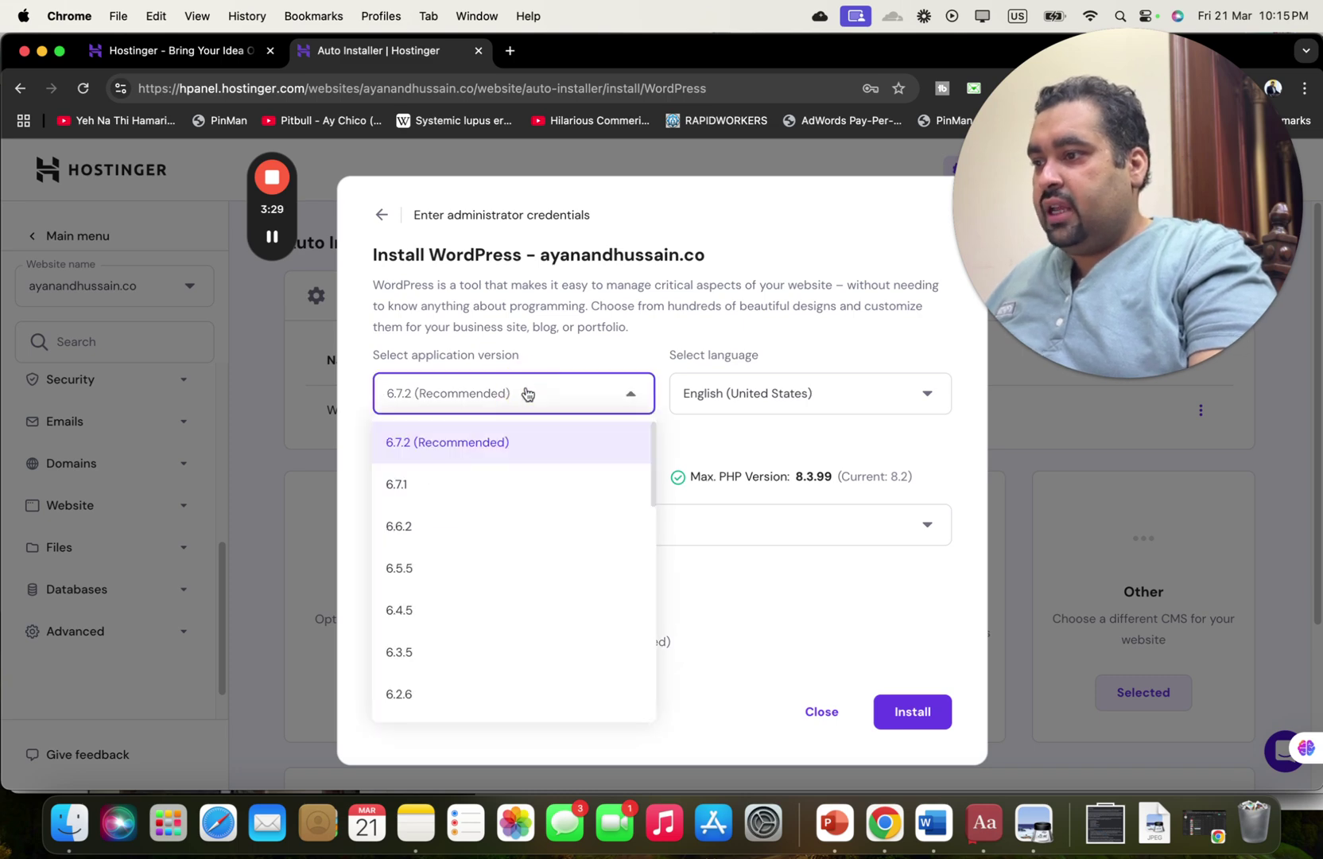
pyautogui.click(601, 387)
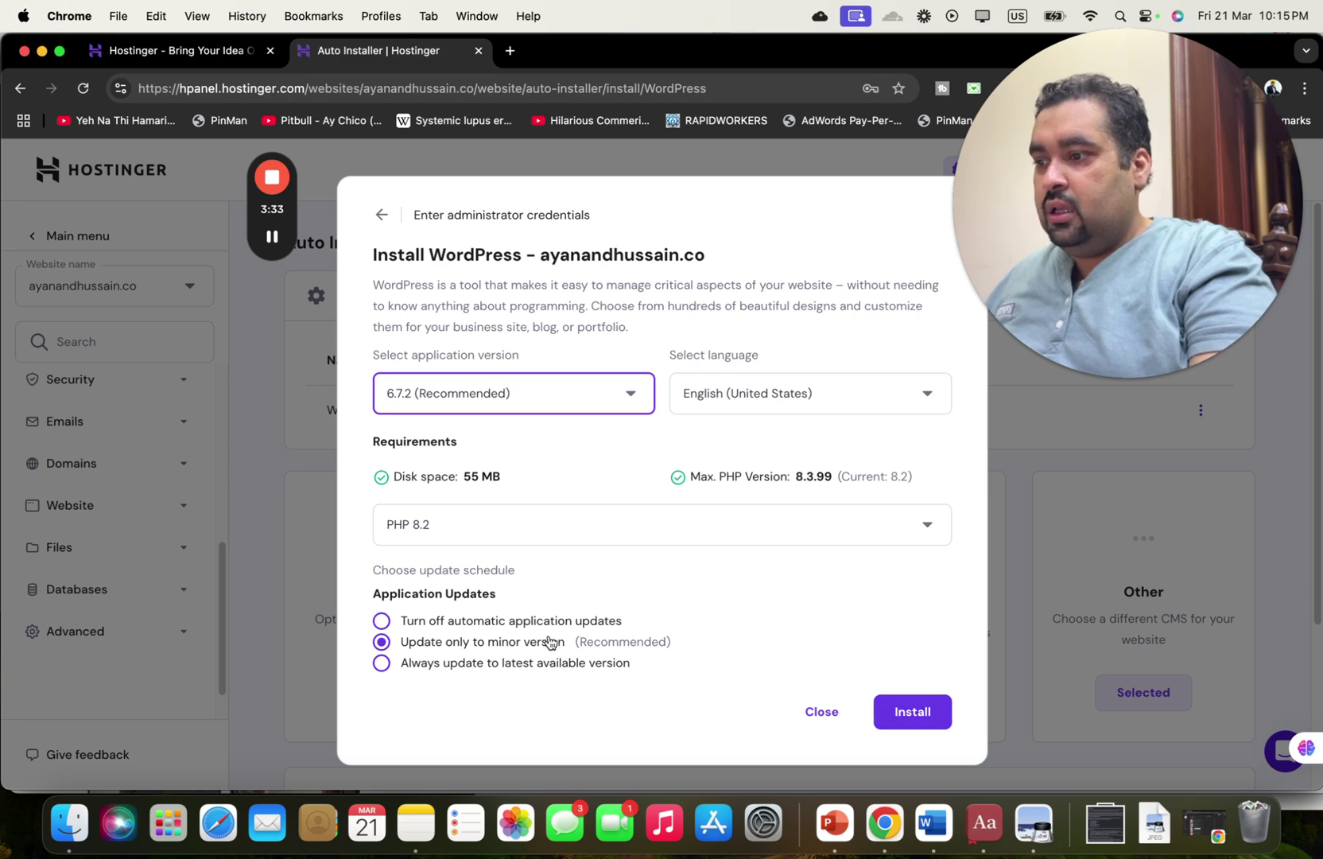
pyautogui.click(573, 518)
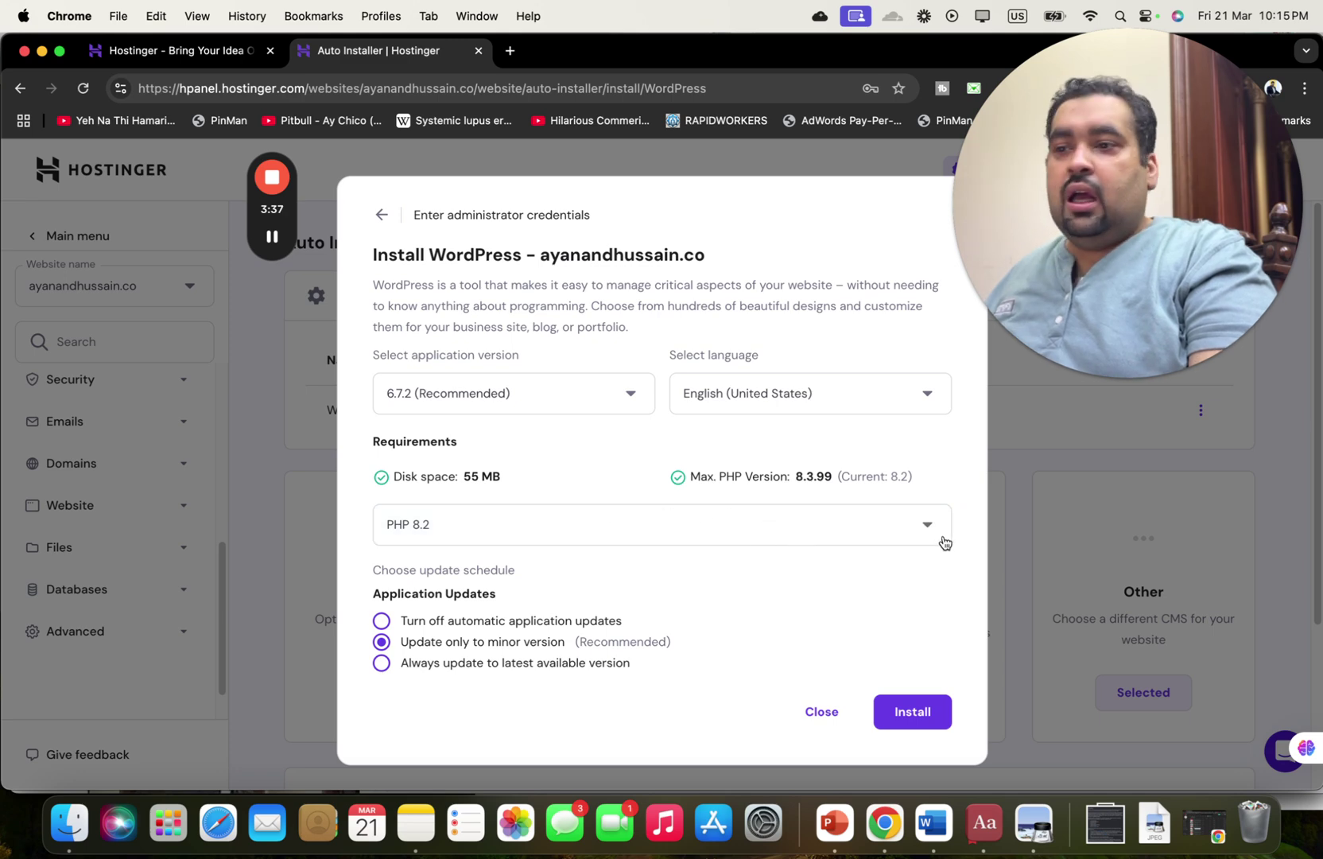
pyautogui.click(913, 714)
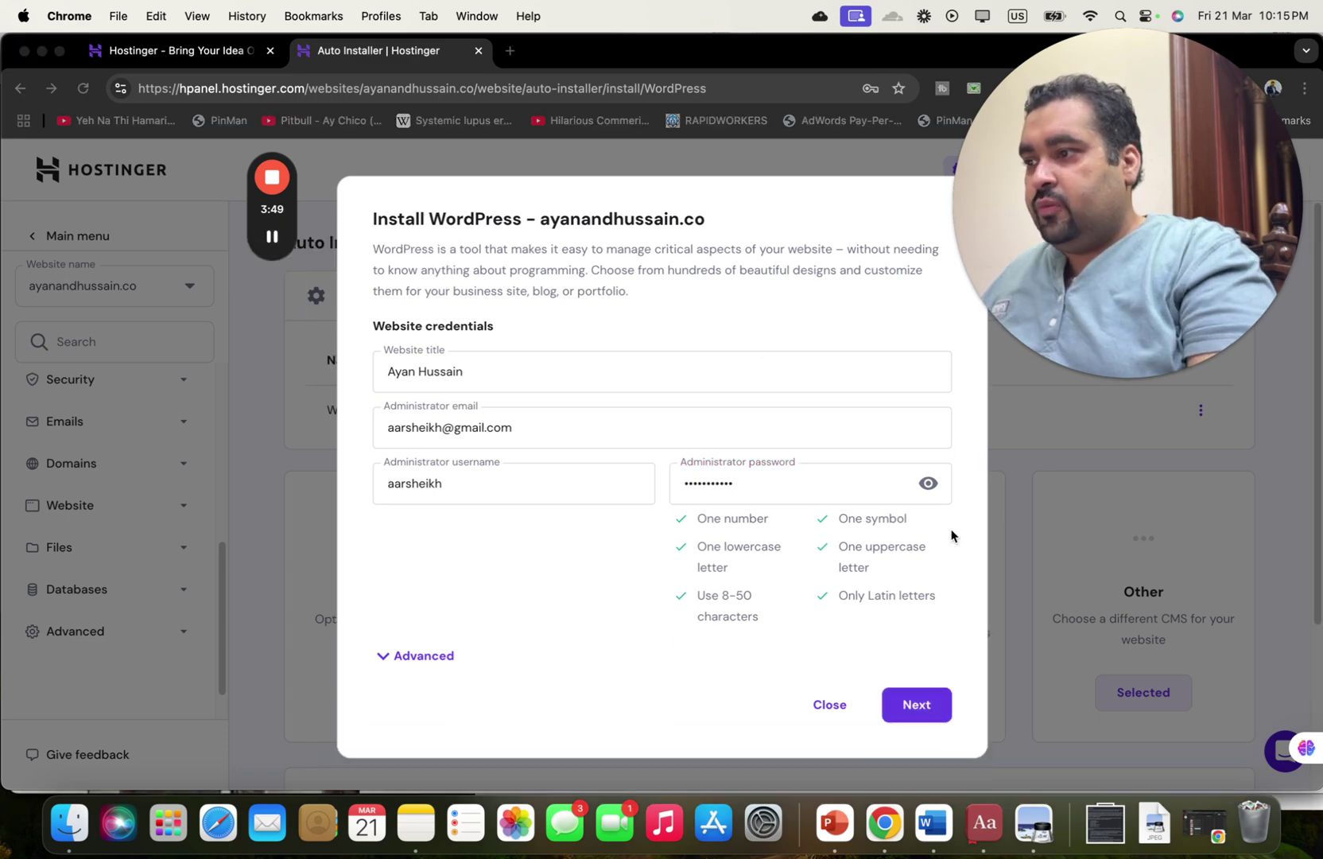
# Run Next and Install, decline the Overwrite current files? prompt, and select WordPress again.
pyautogui.click(919, 712)
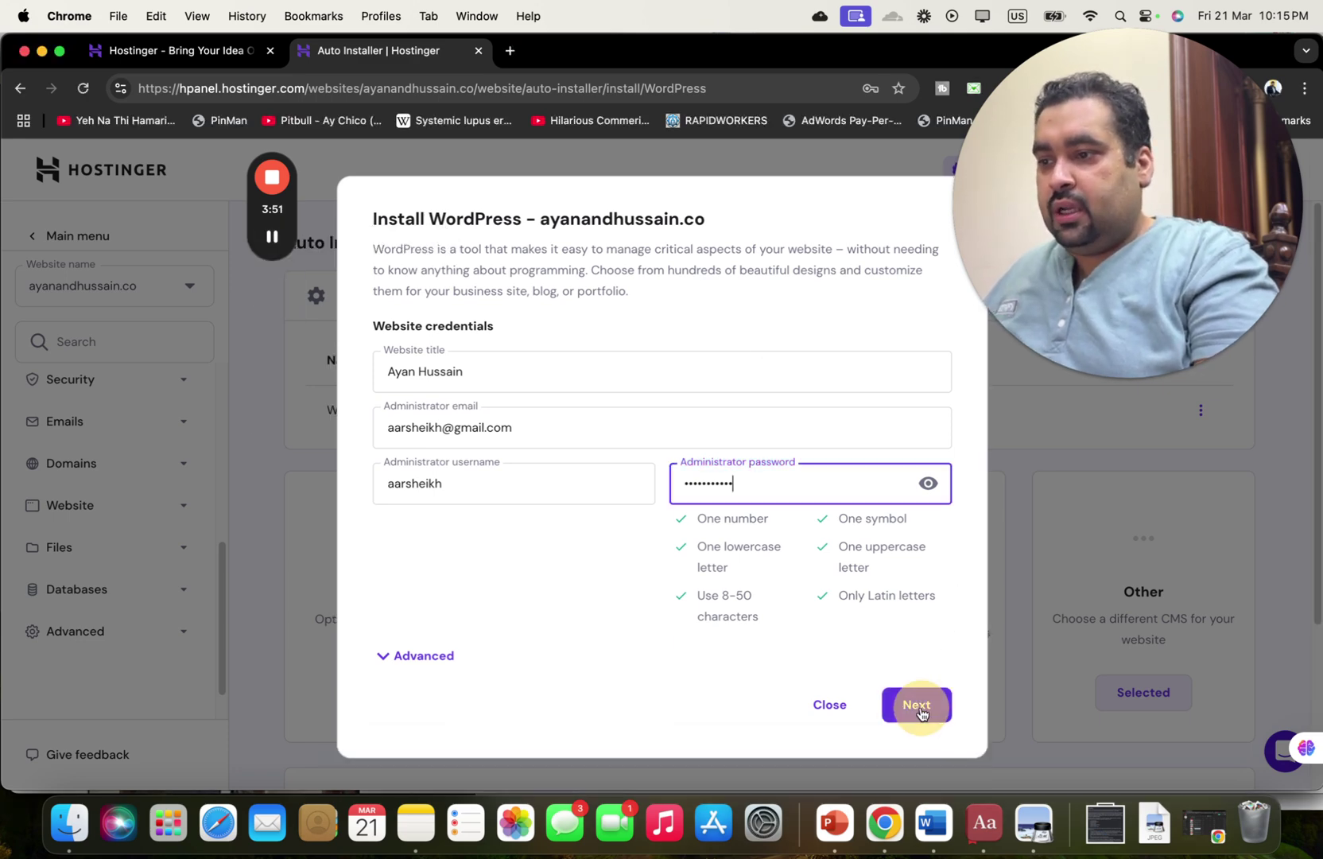
pyautogui.click(911, 712)
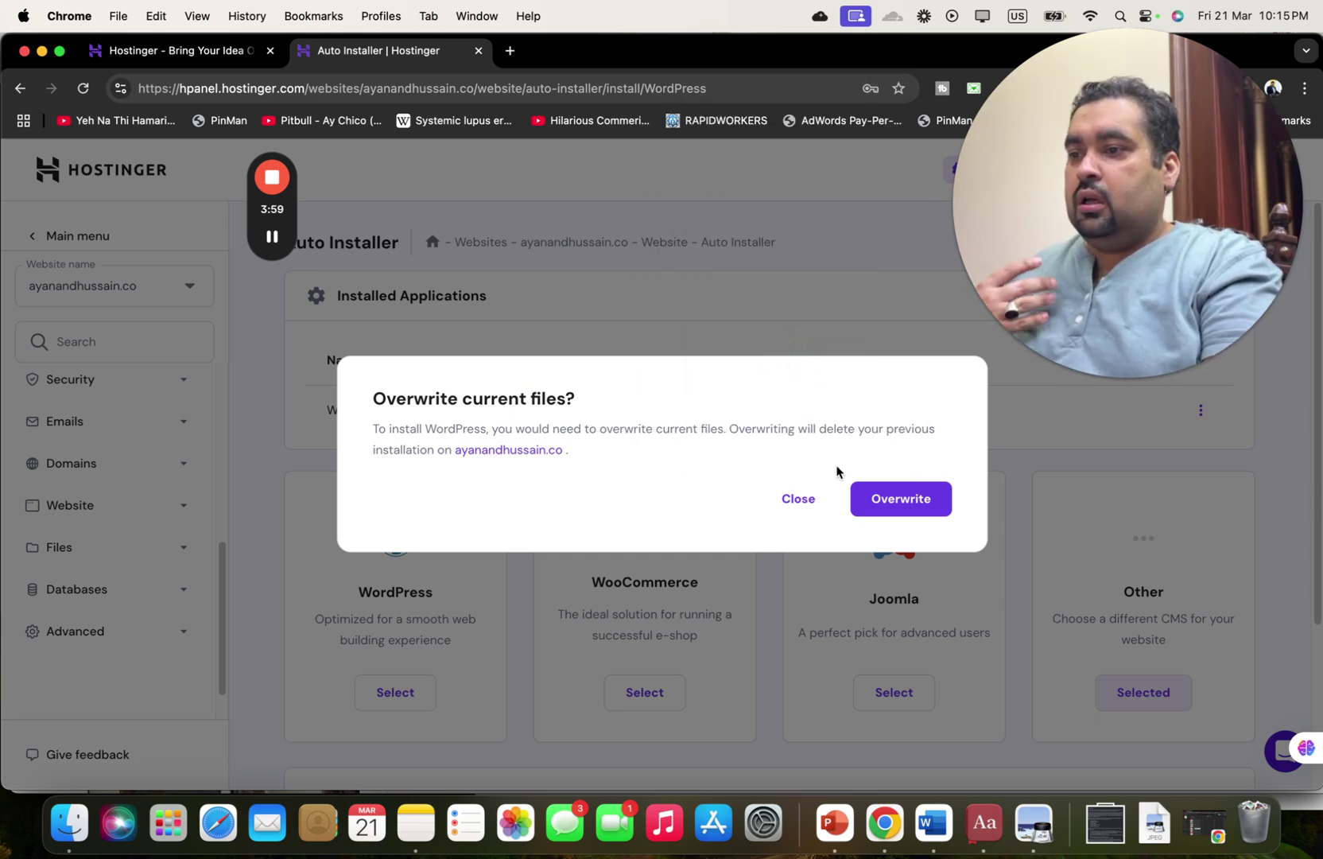
pyautogui.click(810, 506)
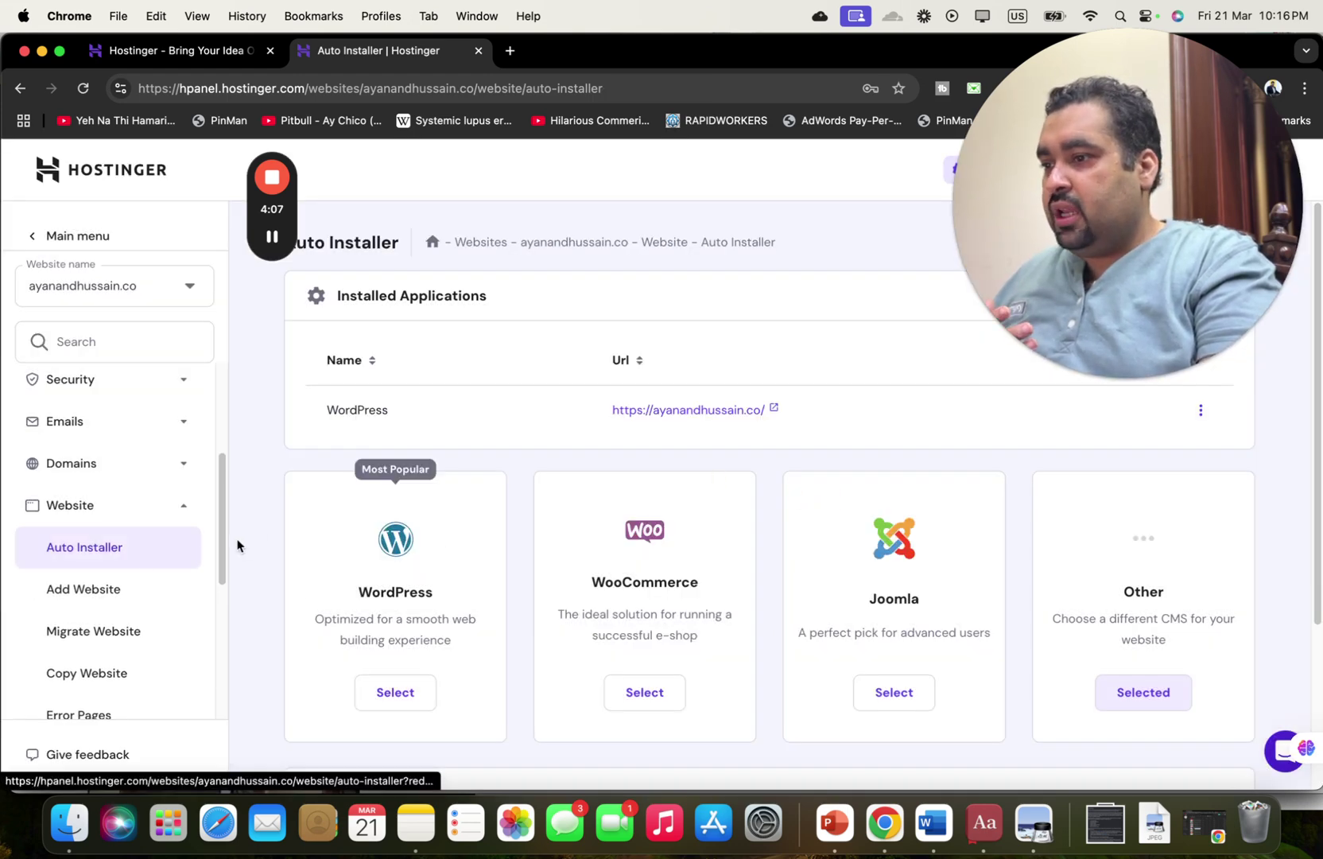
pyautogui.click(392, 692)
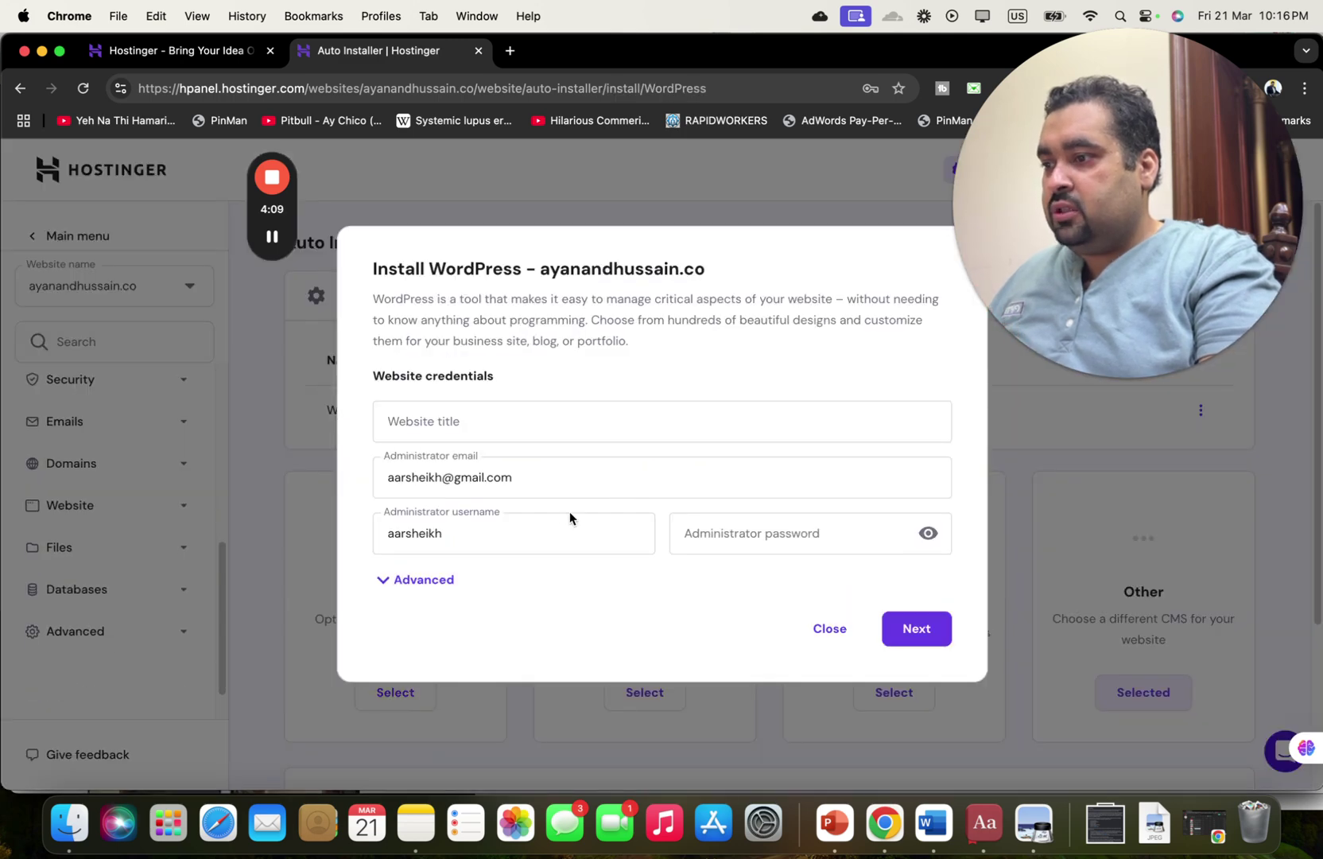
# Autofill the website title and choose the saved administrator password.
pyautogui.click(468, 424)
pyautogui.click(487, 424)
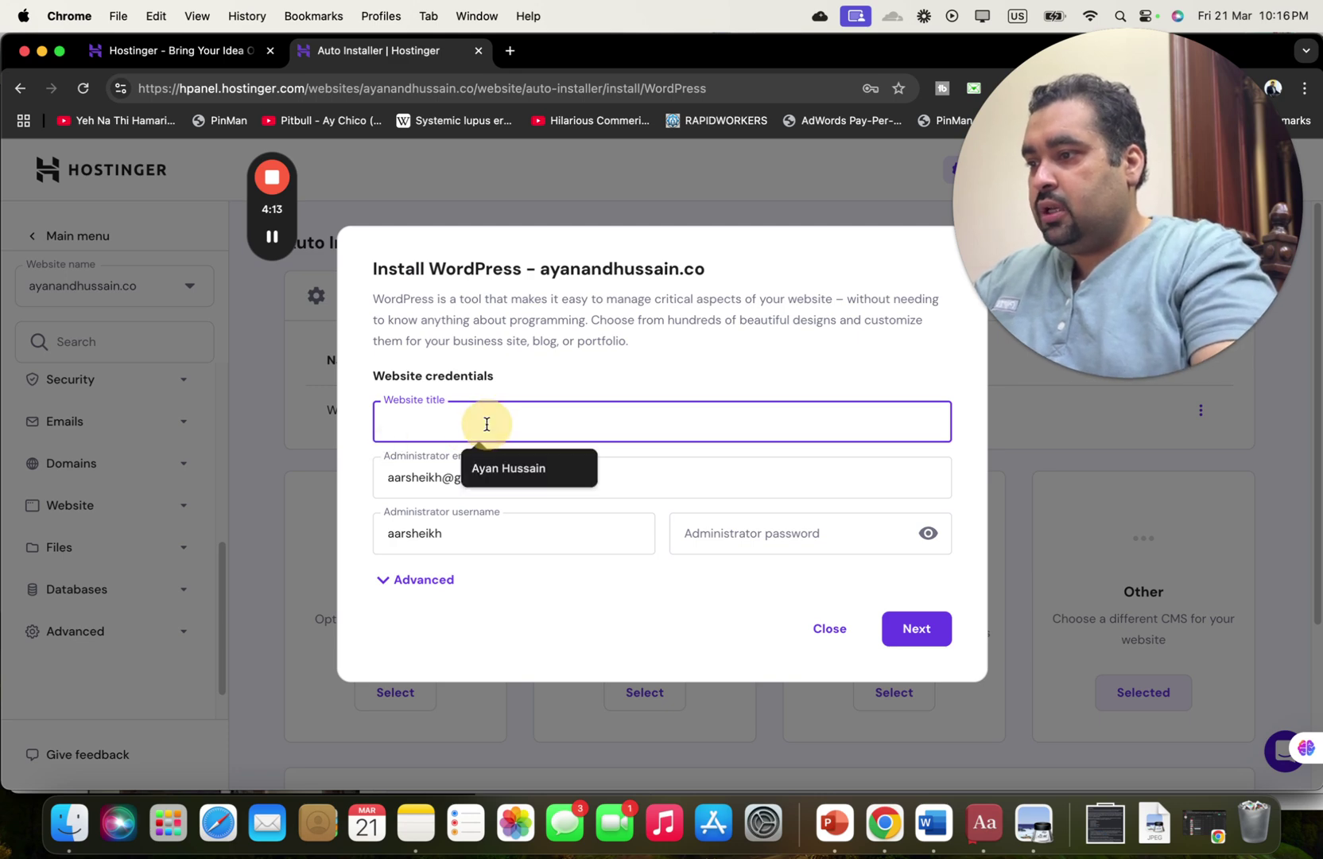
pyautogui.write('A')
pyautogui.click(496, 464)
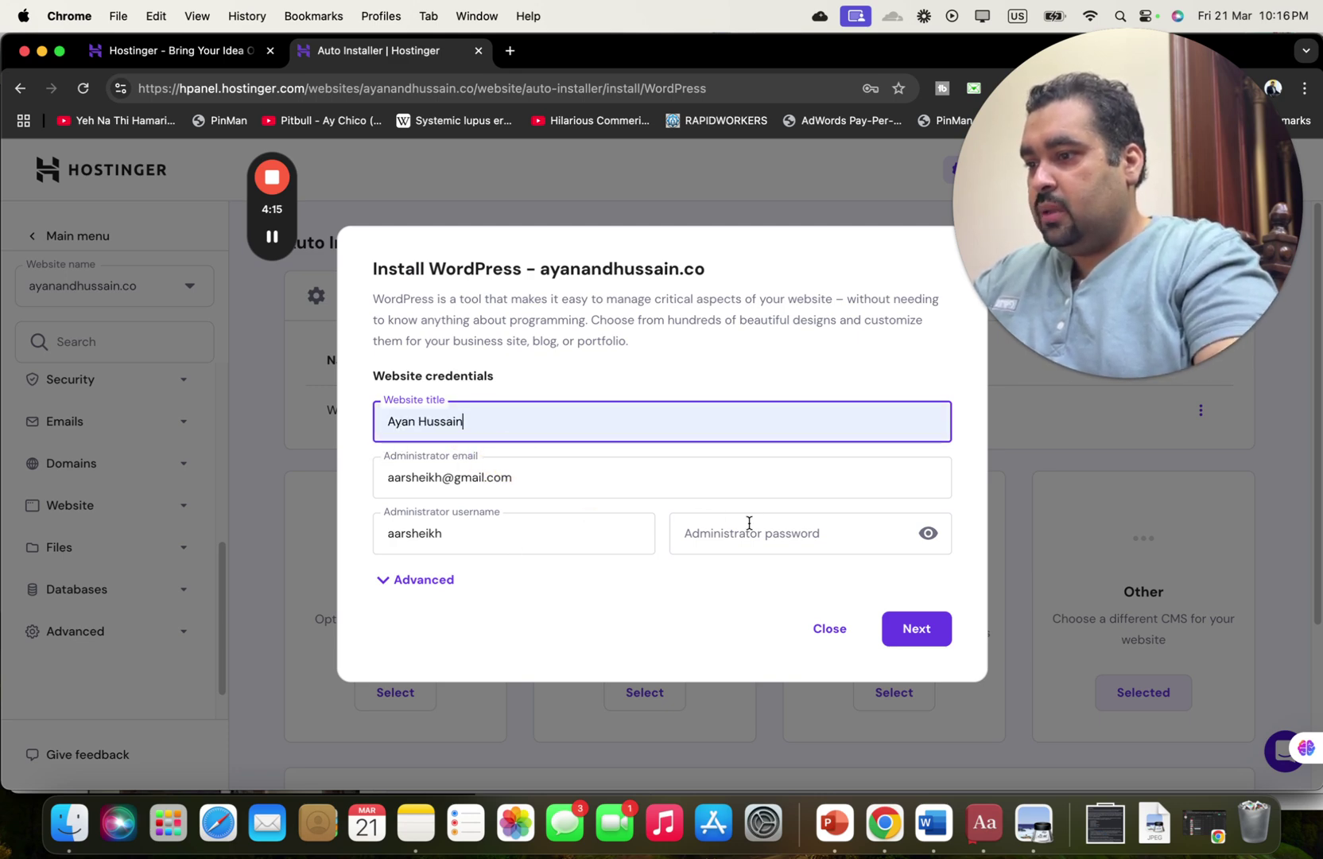
pyautogui.click(754, 524)
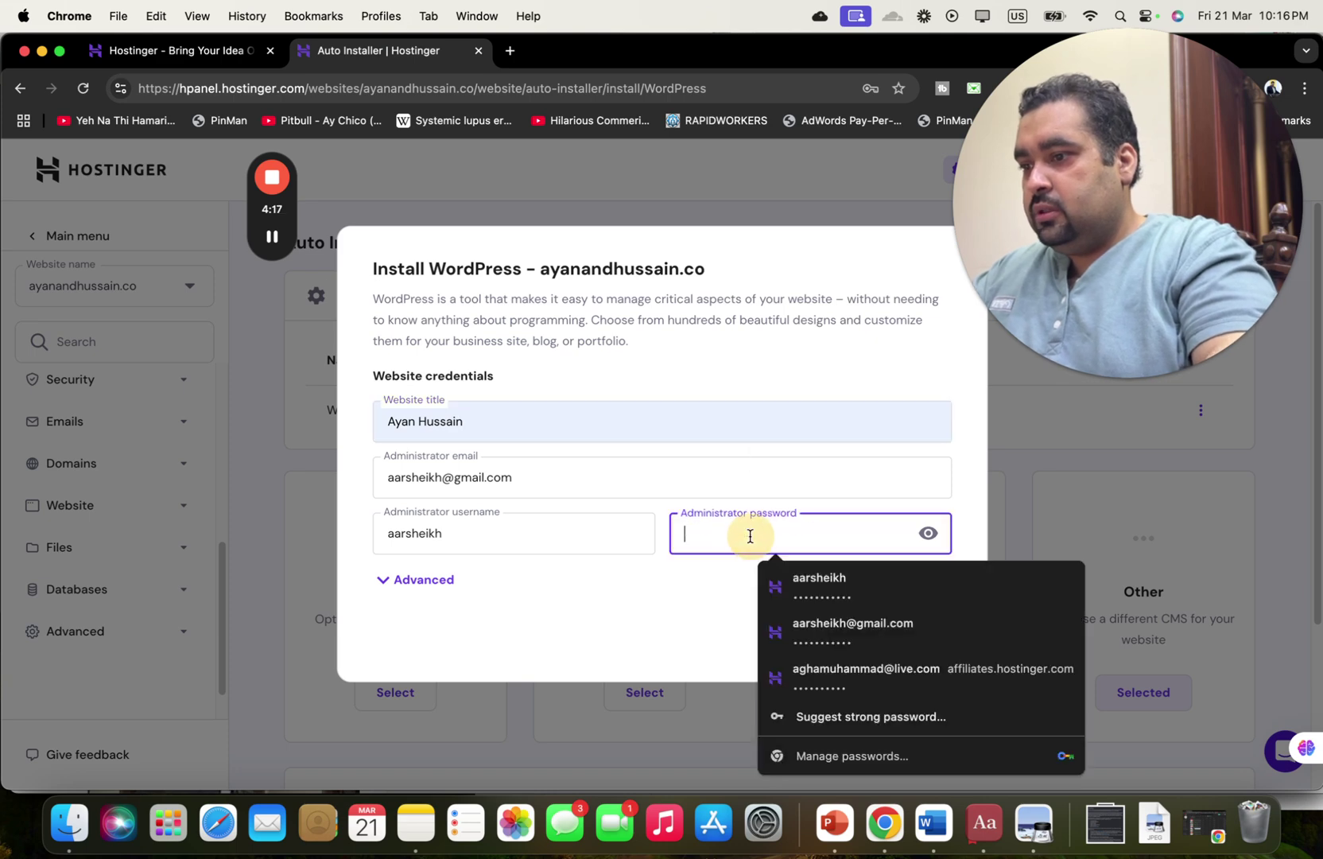
pyautogui.press('Down')
pyautogui.press('Return')
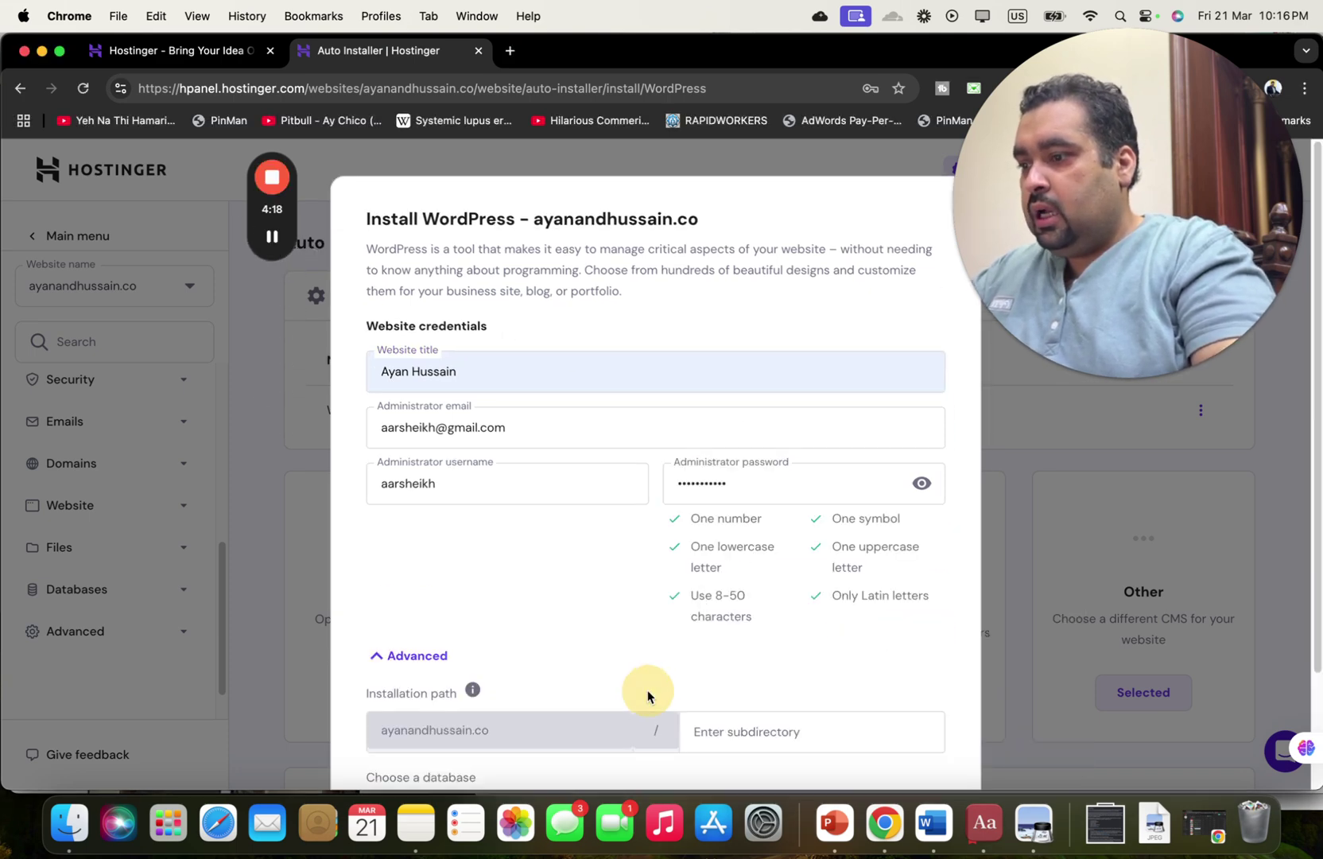
# Set the subdirectory to abc123 and launch the WordPress installation.
pyautogui.scroll(-4, 647, 690)
pyautogui.click(712, 592)
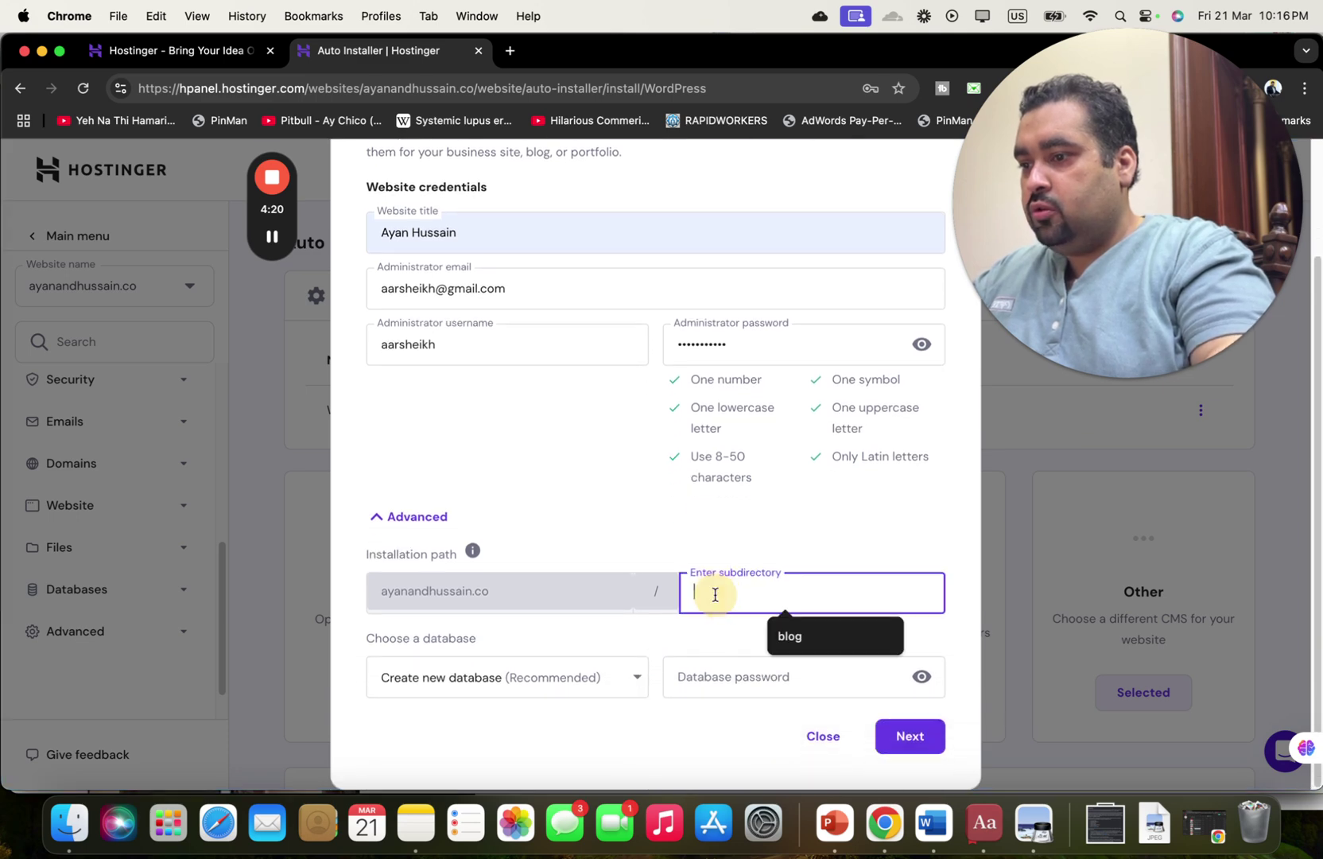
pyautogui.write('abc123')
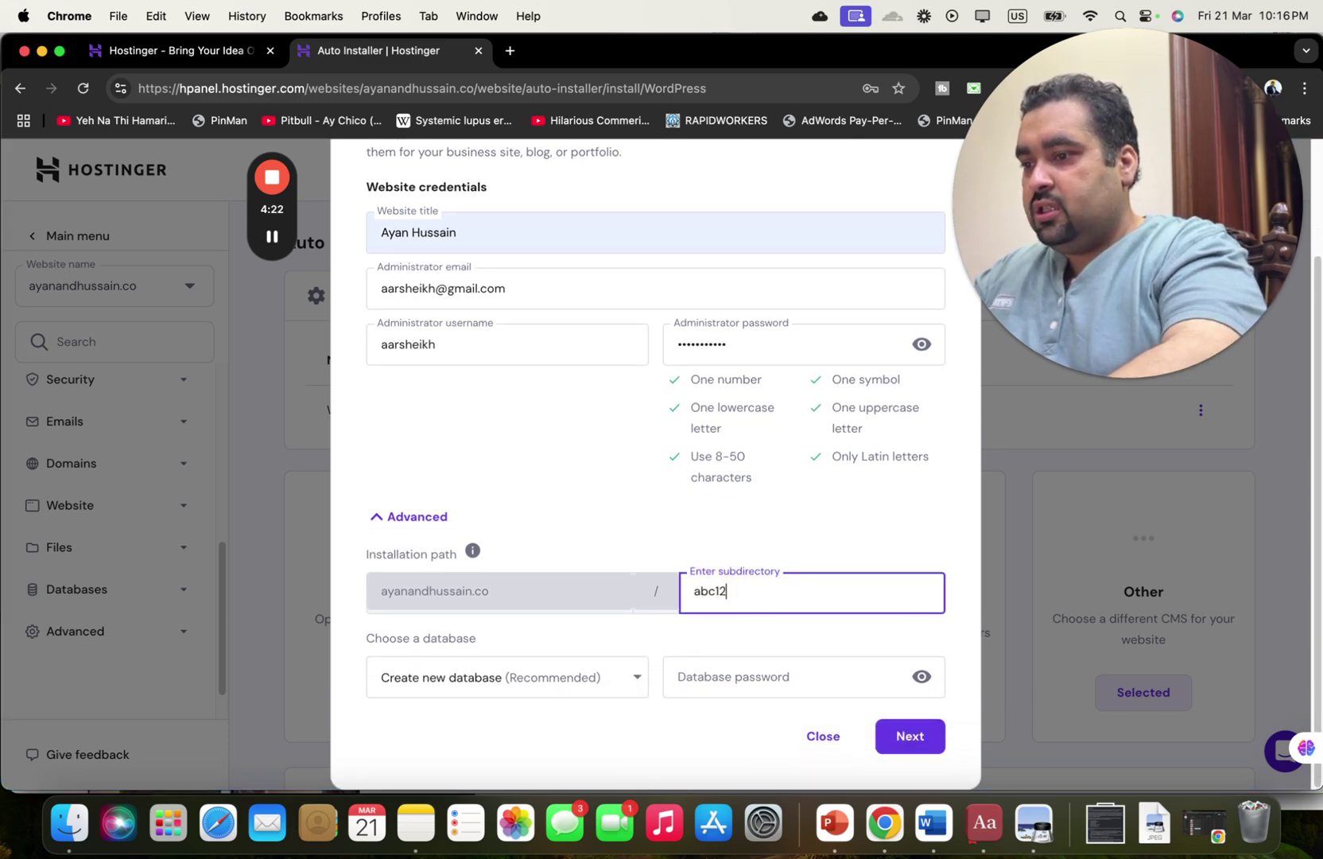
pyautogui.click(922, 736)
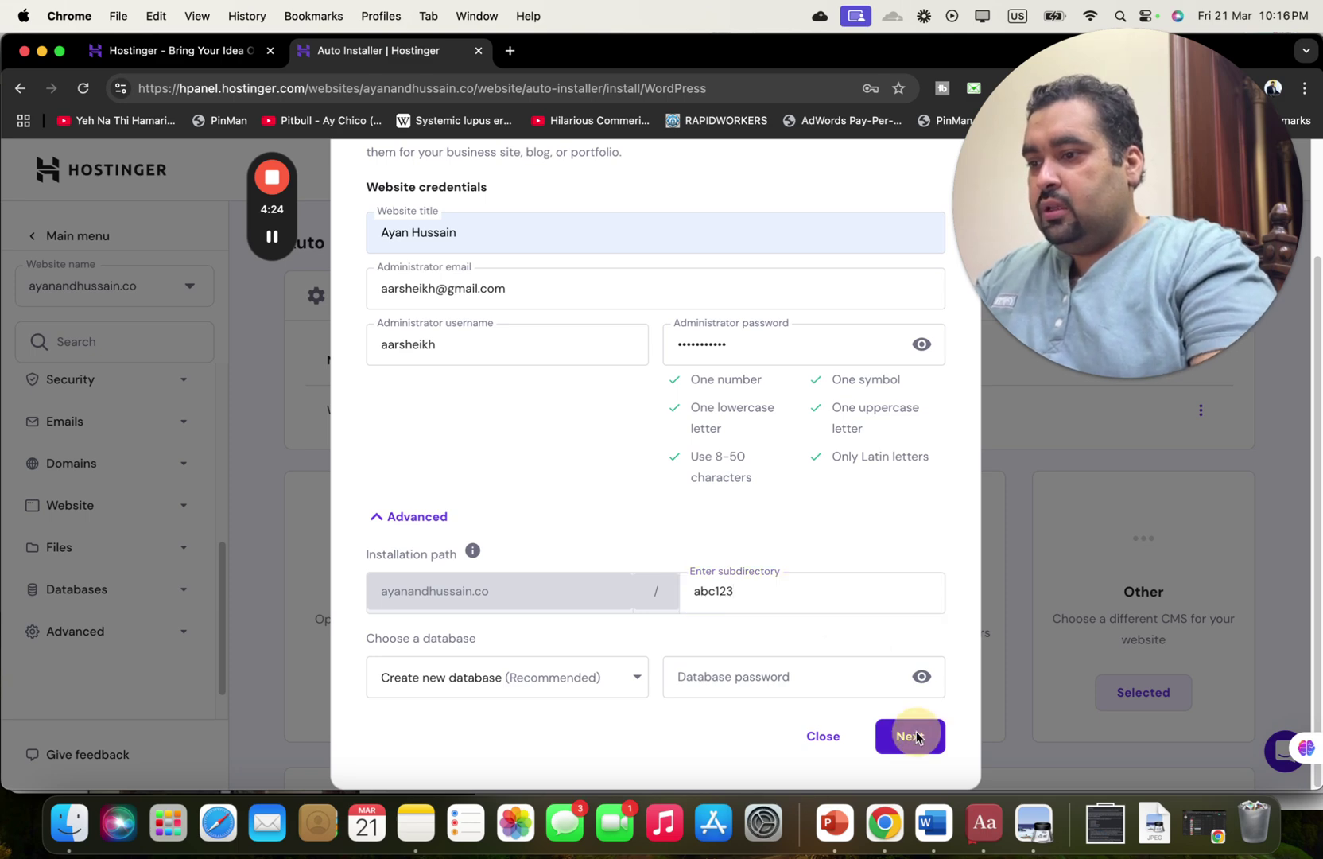
pyautogui.click(913, 712)
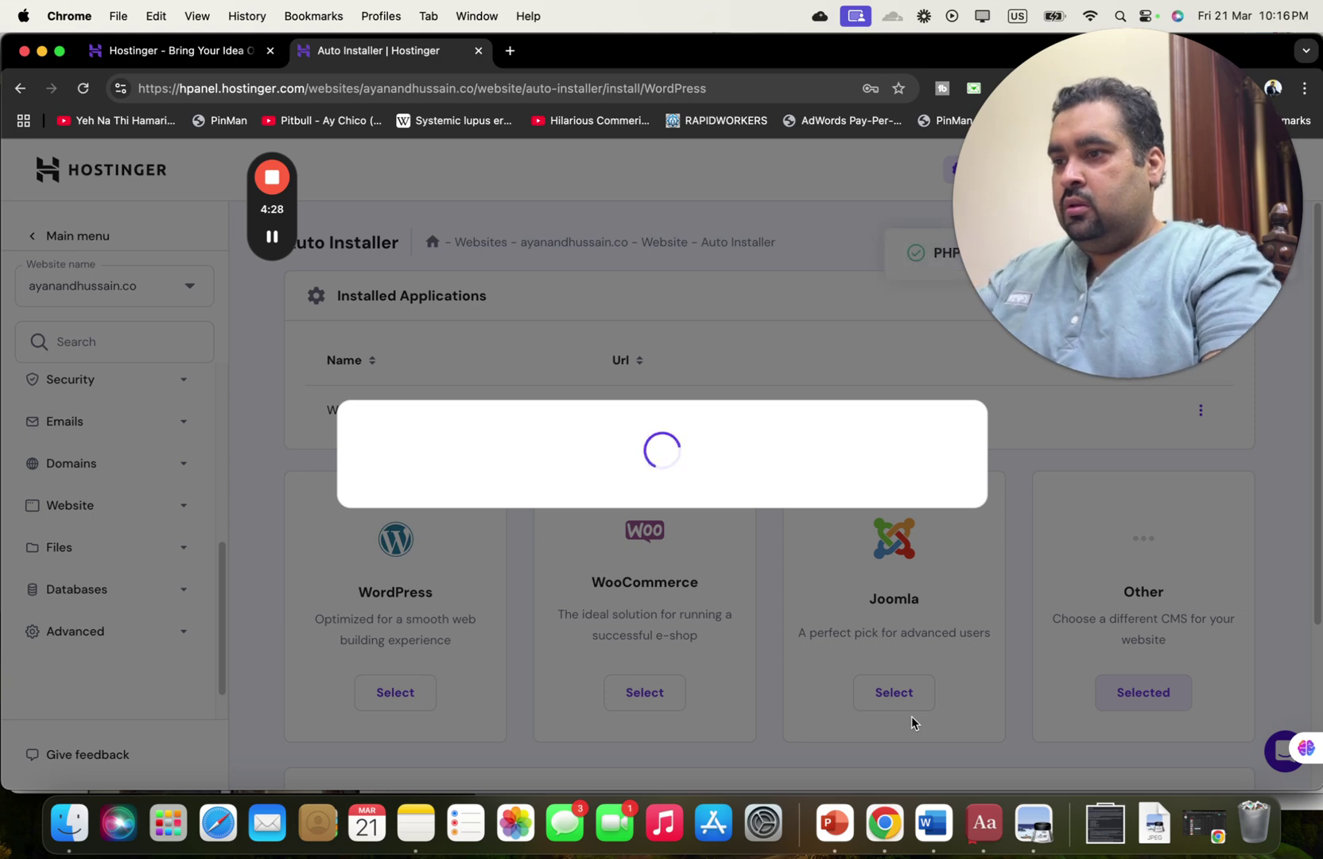
# Dismiss the survey and switch the WordPress Overview to the ayanandhussain.co/abc123 installation.
pyautogui.moveTo(1247, 236); pyautogui.dragTo(1282, 275)
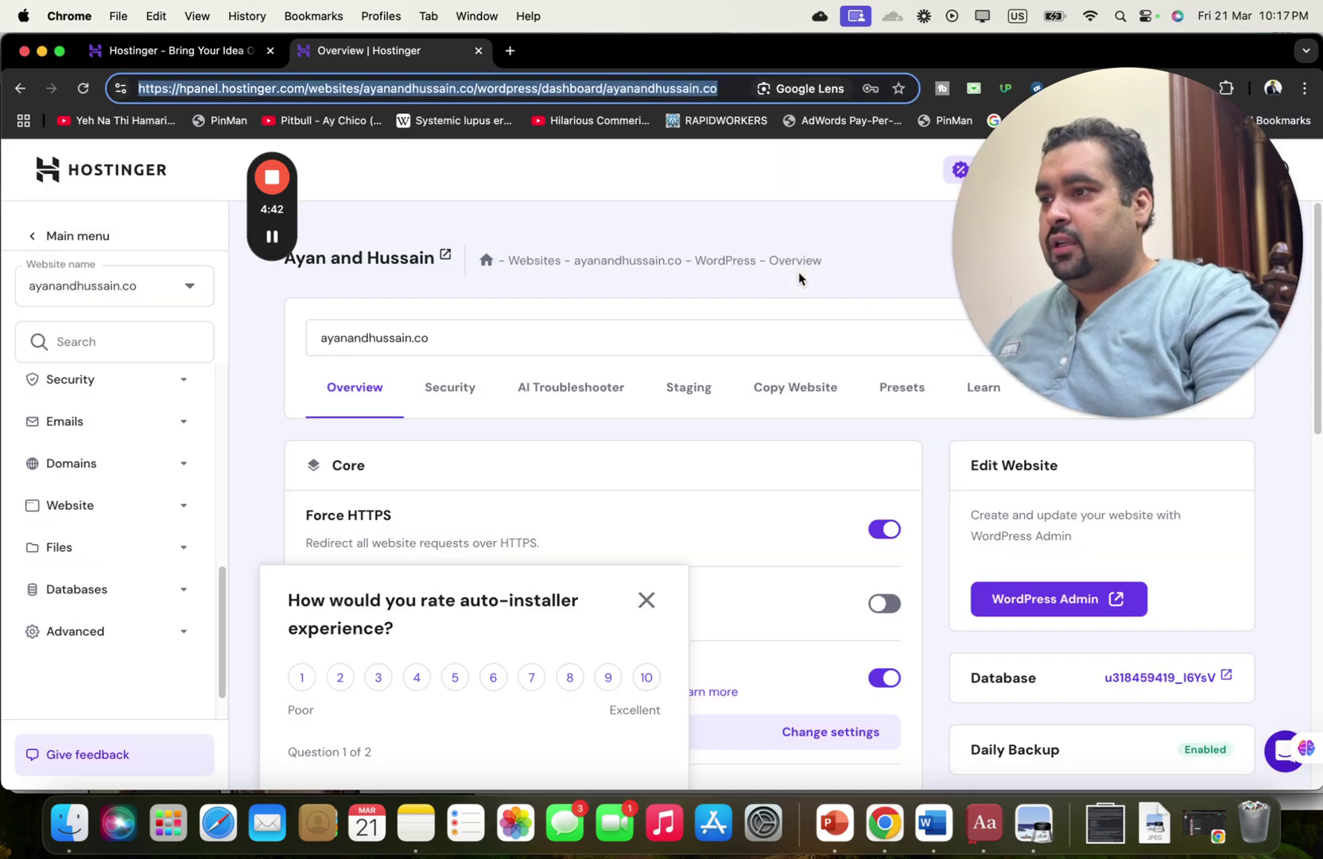
pyautogui.moveTo(1061, 234)
pyautogui.mouseDown()
pyautogui.moveTo(1077, 421)
pyautogui.moveTo(1065, 219)
pyautogui.mouseUp()
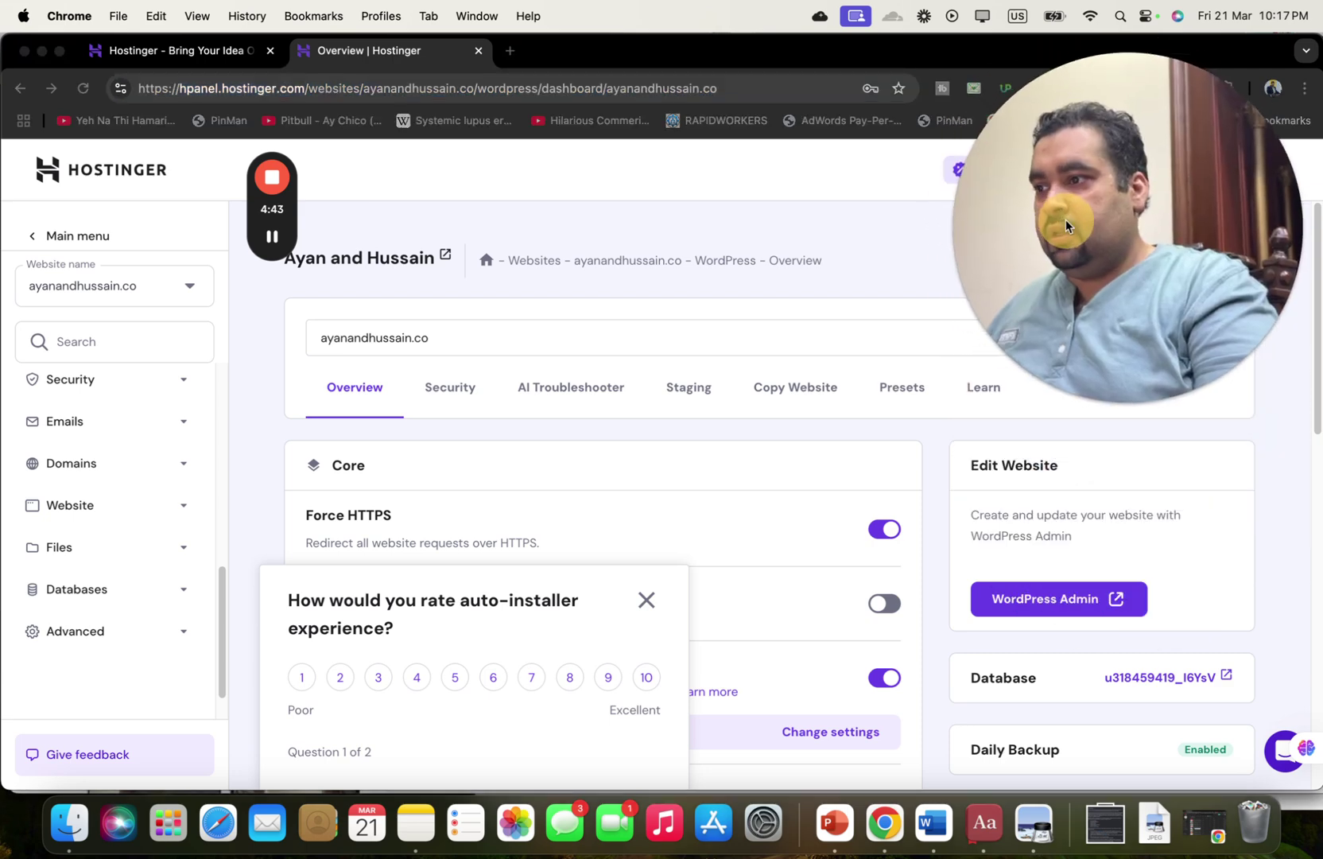
pyautogui.press('super+l')
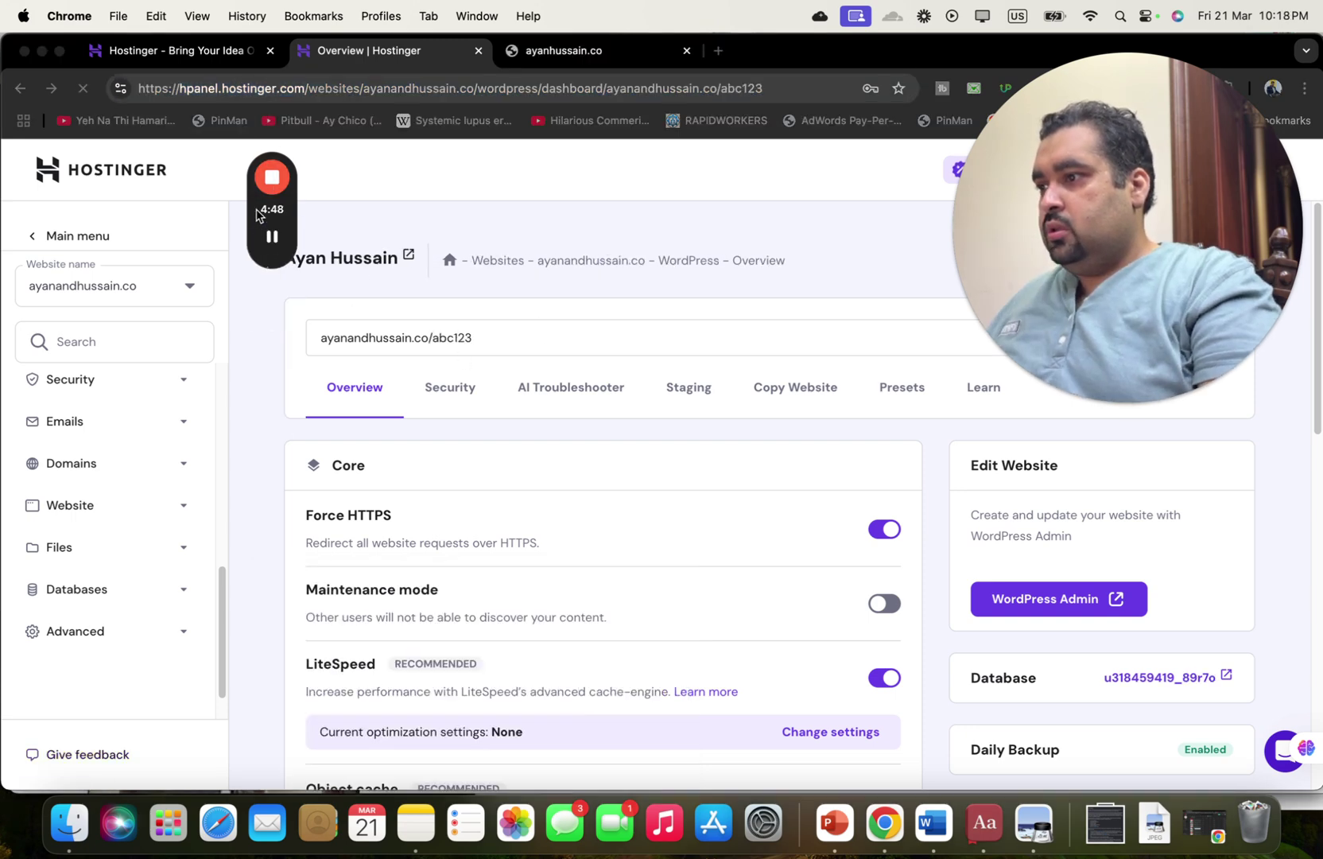
pyautogui.moveTo(258, 208); pyautogui.dragTo(89, 208)
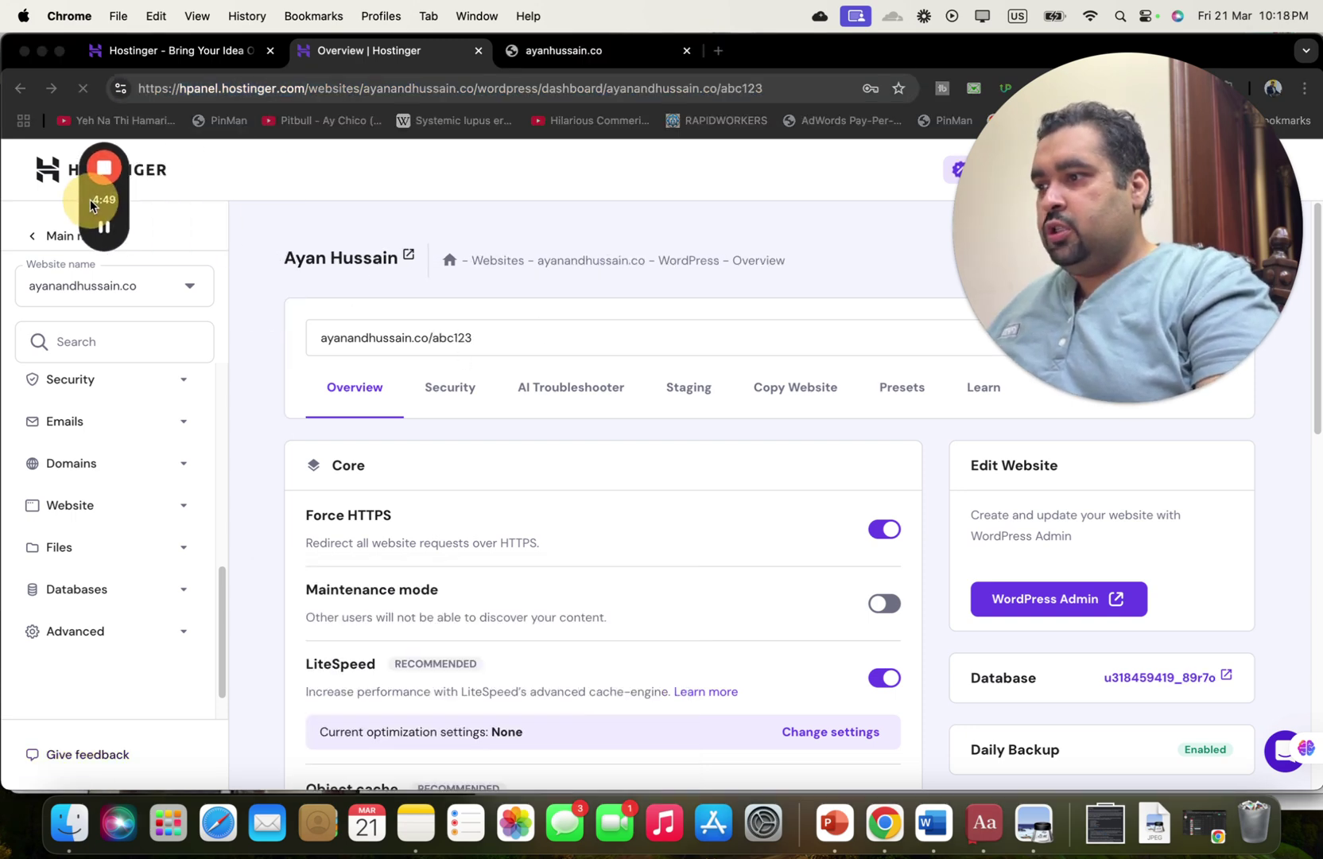
pyautogui.moveTo(1048, 289)
pyautogui.mouseDown()
pyautogui.moveTo(1047, 349)
pyautogui.moveTo(1048, 265)
pyautogui.mouseUp()
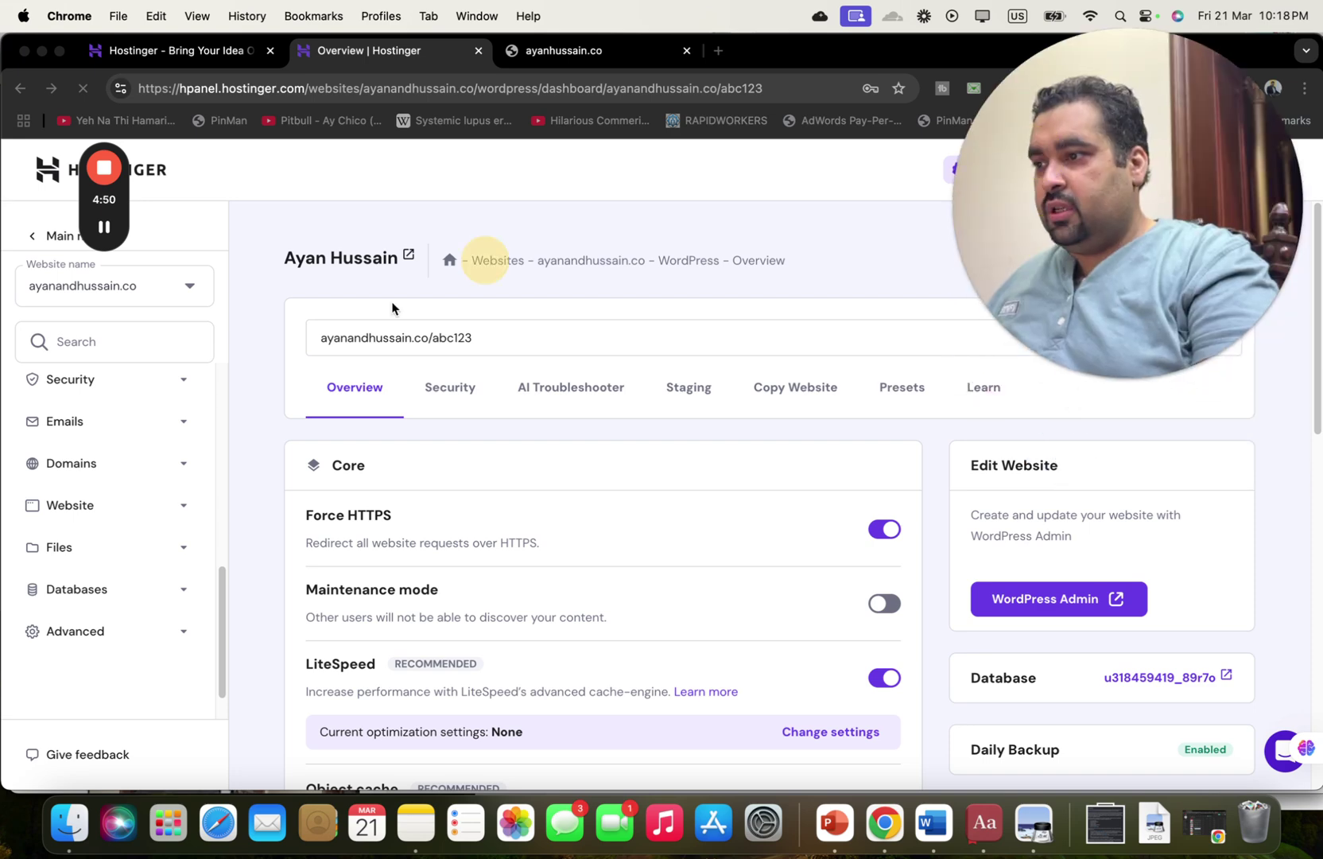
pyautogui.click(439, 335)
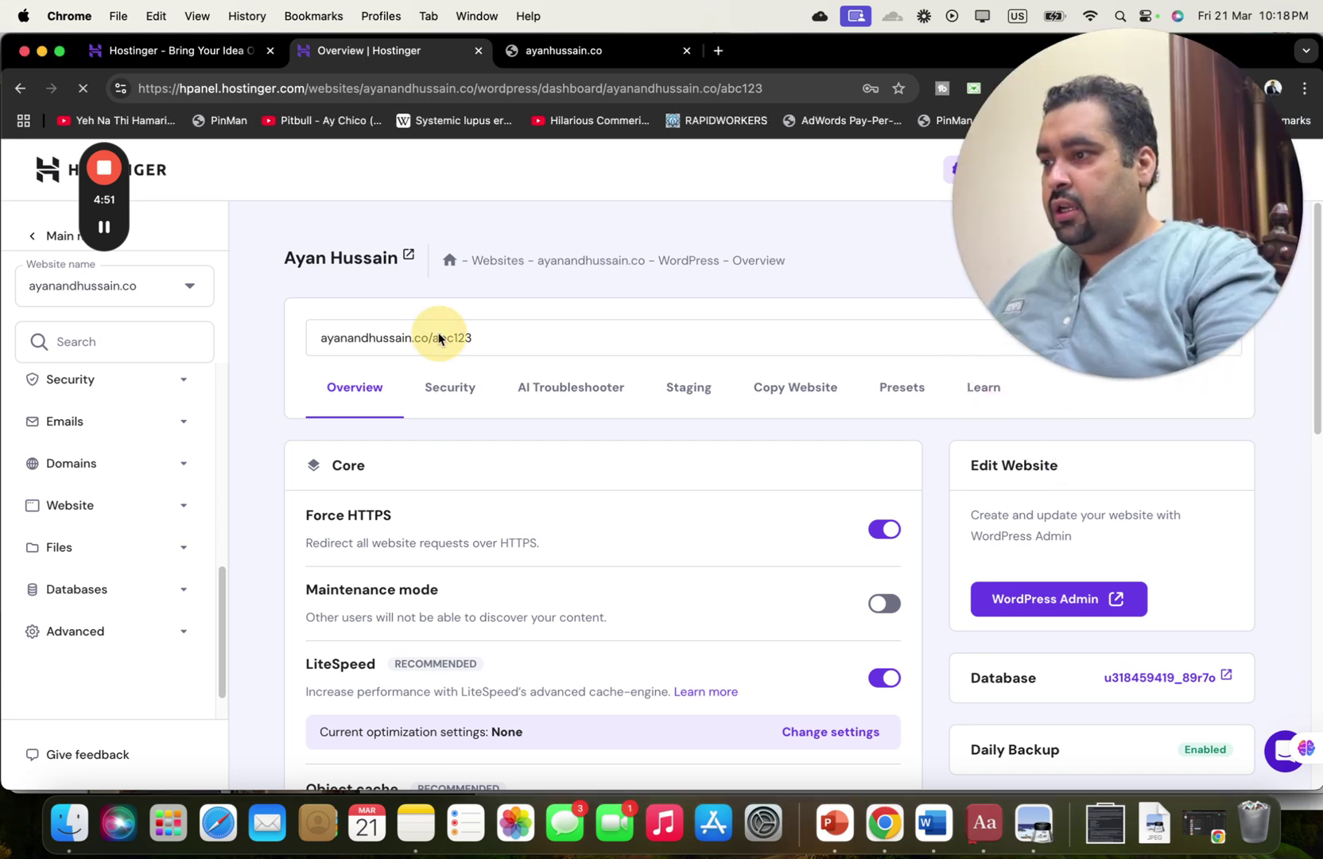
pyautogui.click(484, 338)
pyautogui.moveTo(468, 336); pyautogui.dragTo(322, 335)
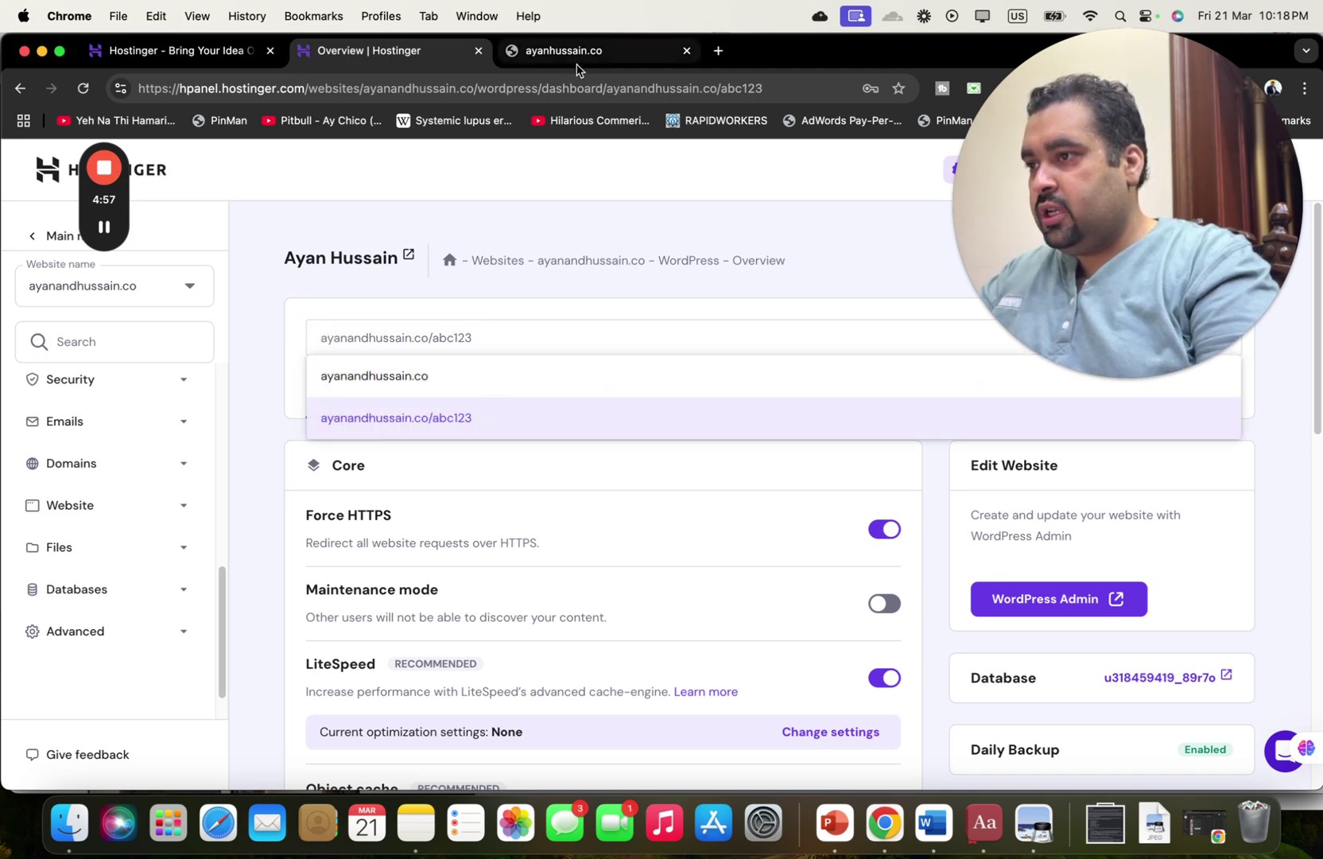
# Clear a mistaken search from the unreachable site tab's address bar.
pyautogui.click(575, 52)
pyautogui.click(567, 88)
pyautogui.write('how to host website on hostinger')
pyautogui.press('super+a')
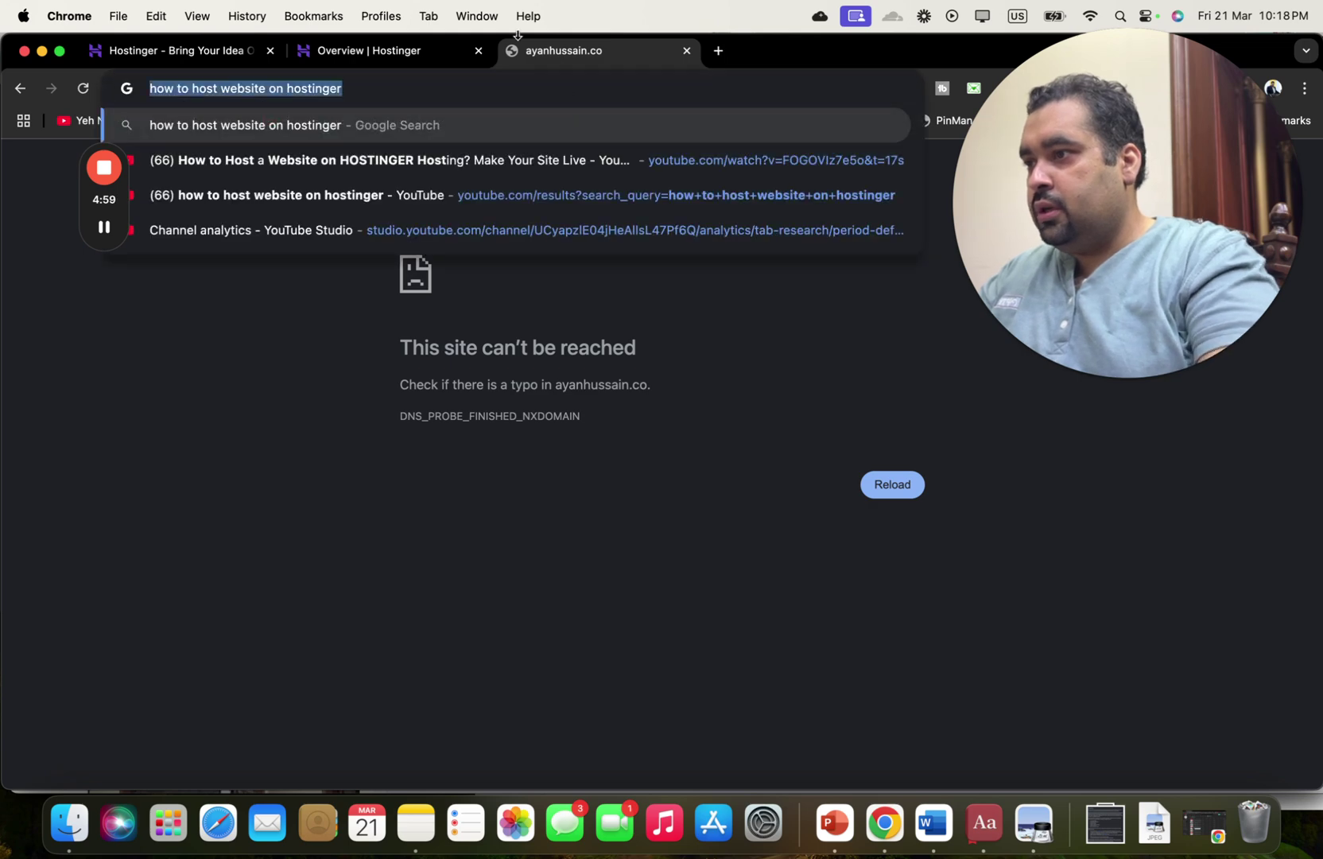
pyautogui.press('BackSpace')
pyautogui.click(393, 53)
pyautogui.rightClick(491, 427)
pyautogui.click(437, 416)
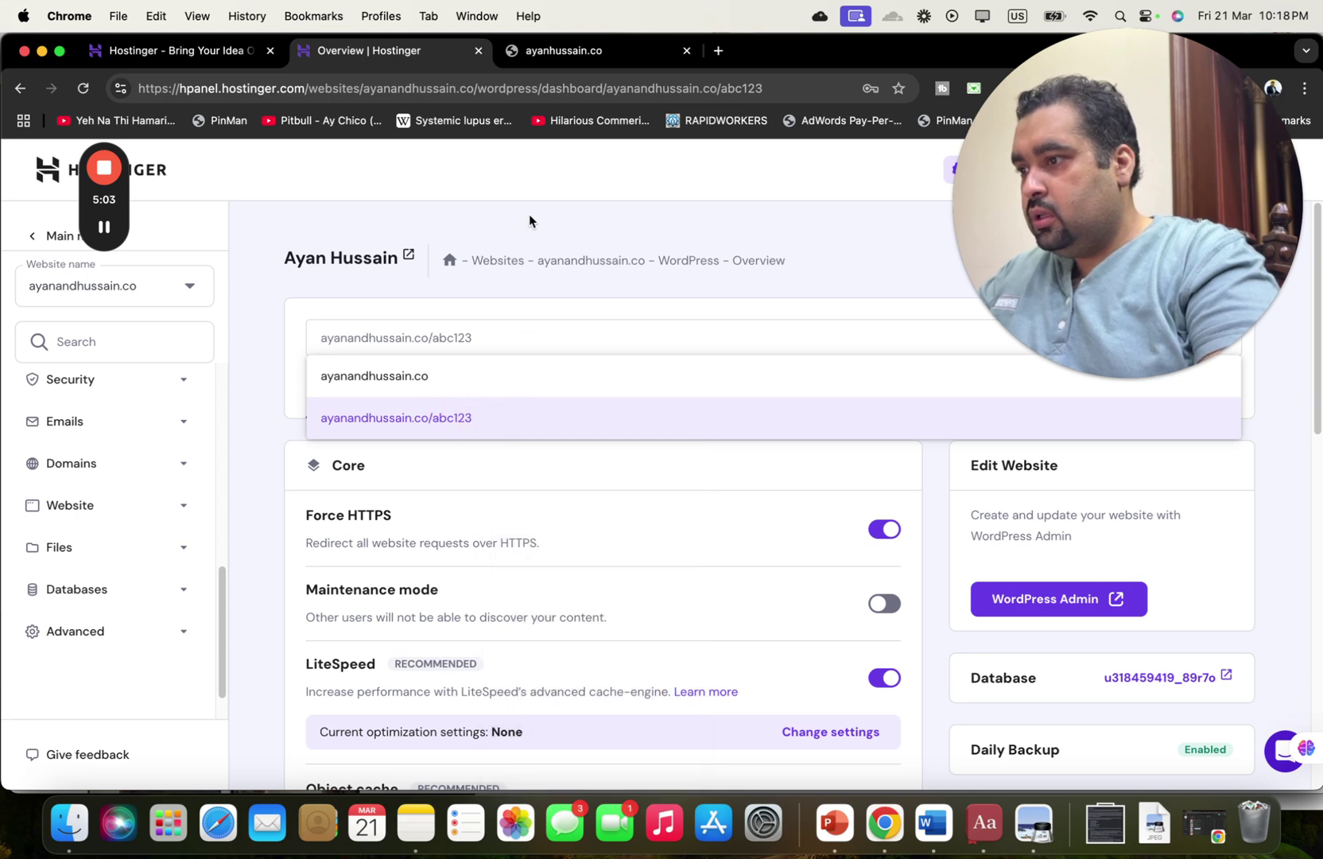
# Load ayanandhussain.co/abc123 and continue past the not-secure warning to the Hello world! blog.
pyautogui.click(576, 52)
pyautogui.click(546, 88)
pyautogui.write('aya')
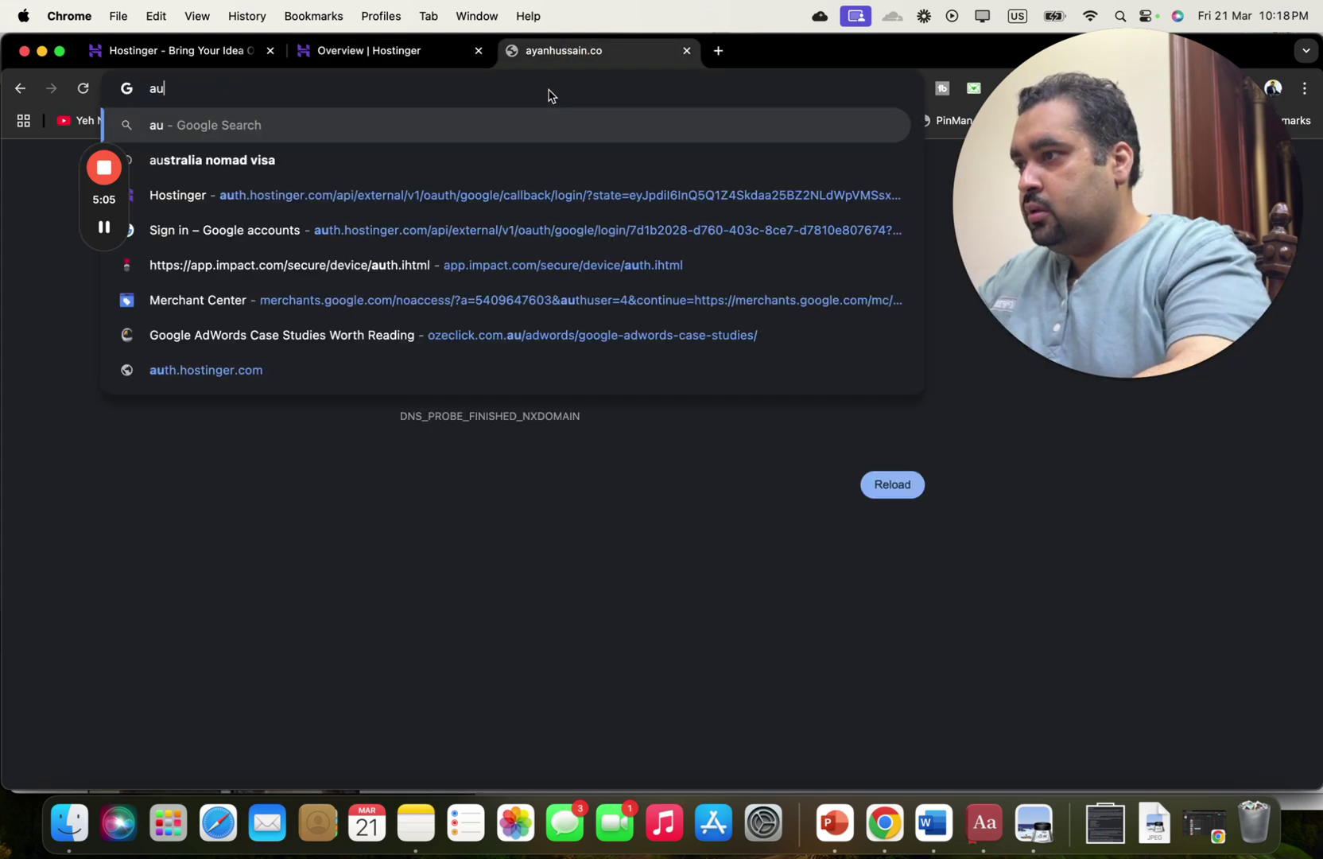
pyautogui.write('nandhuss')
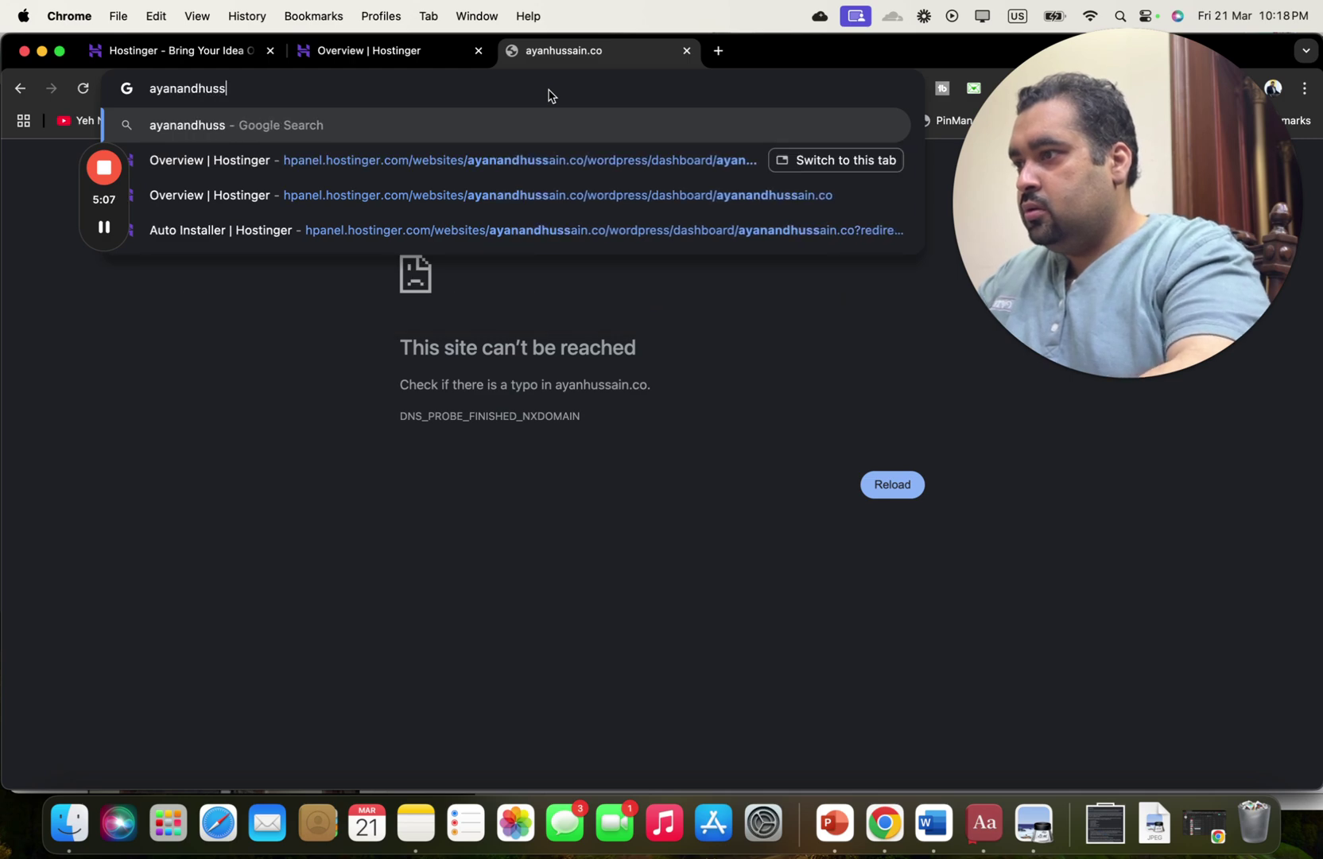
pyautogui.write('ain.co')
pyautogui.click(431, 48)
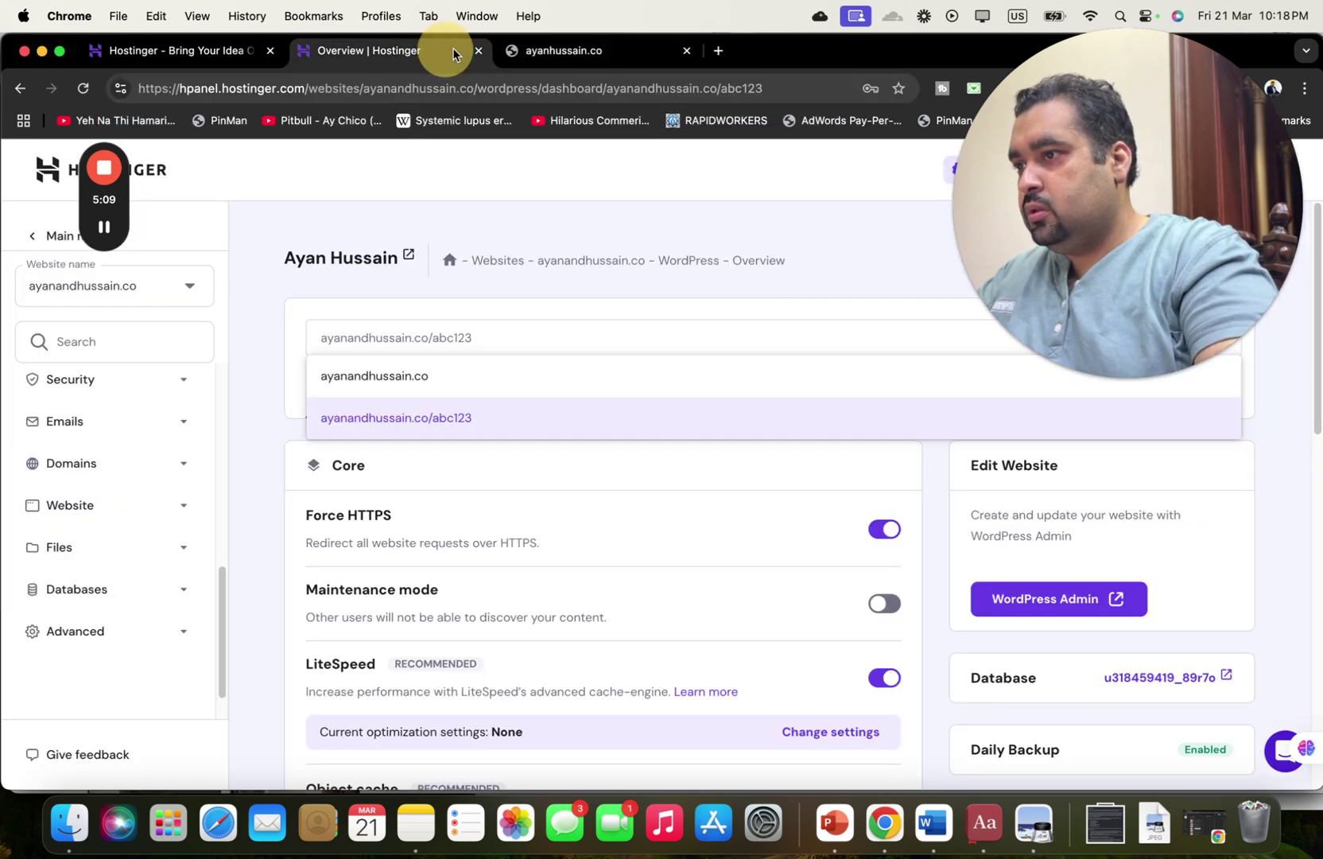
pyautogui.click(567, 55)
pyautogui.write('/abc123')
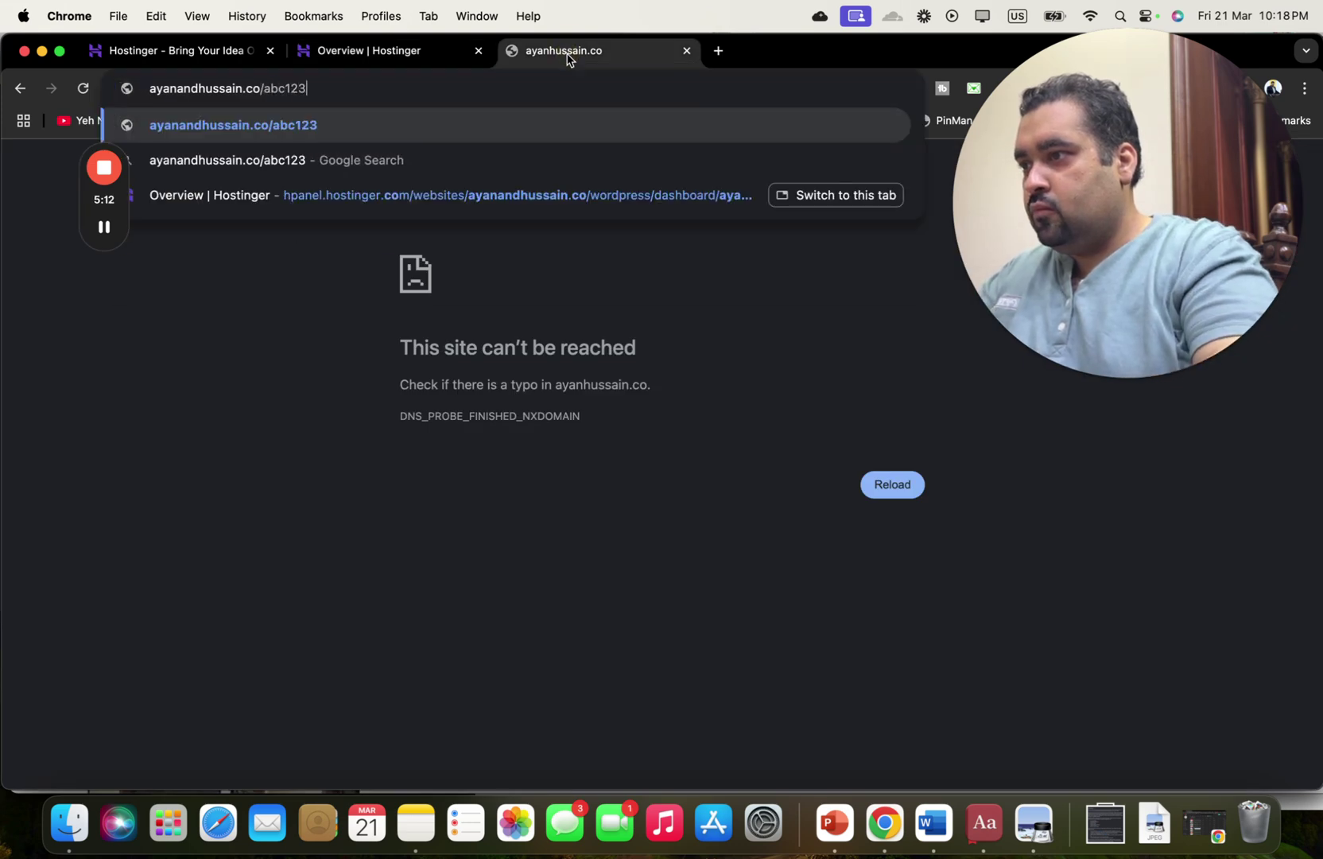
pyautogui.press('Return')
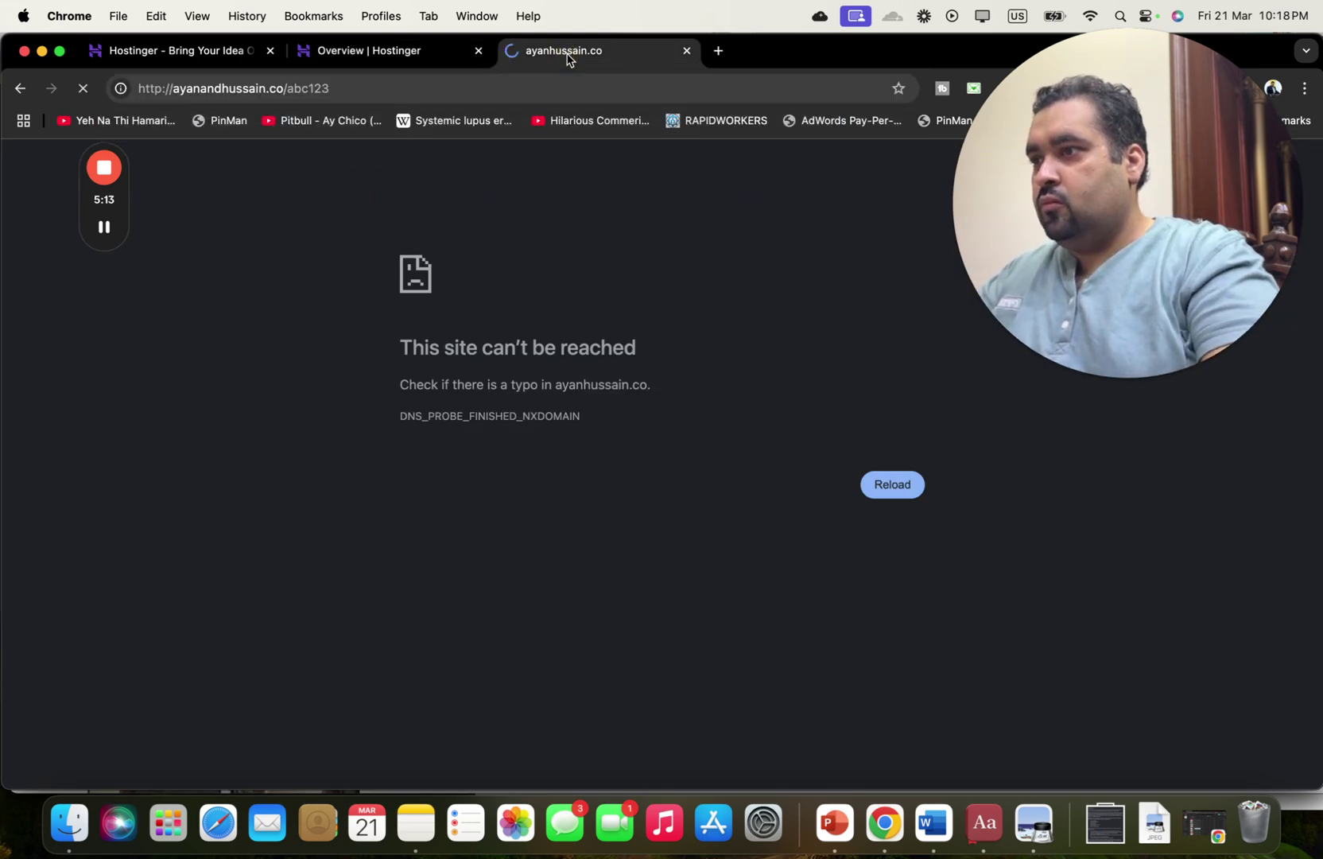
pyautogui.click(419, 67)
pyautogui.click(526, 53)
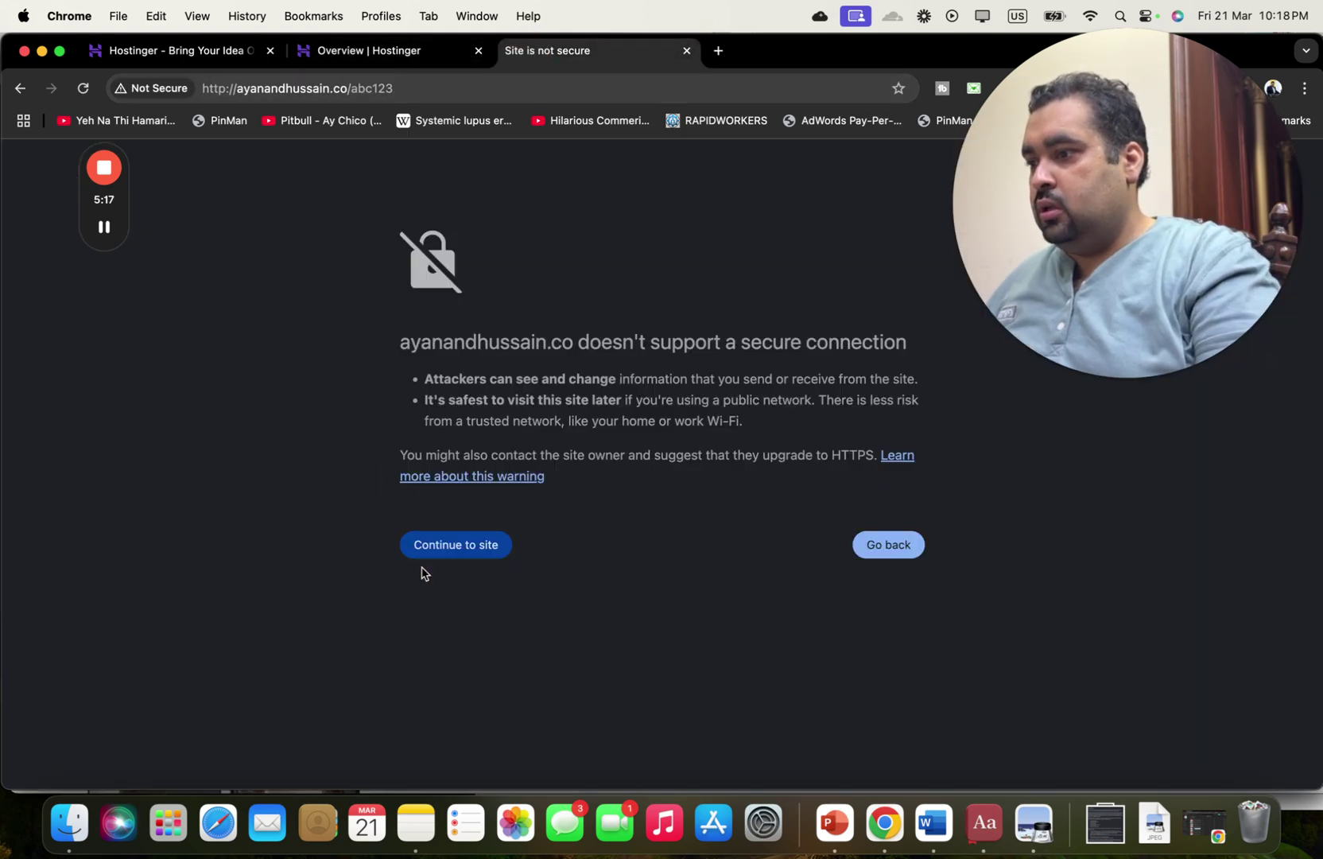
pyautogui.click(455, 548)
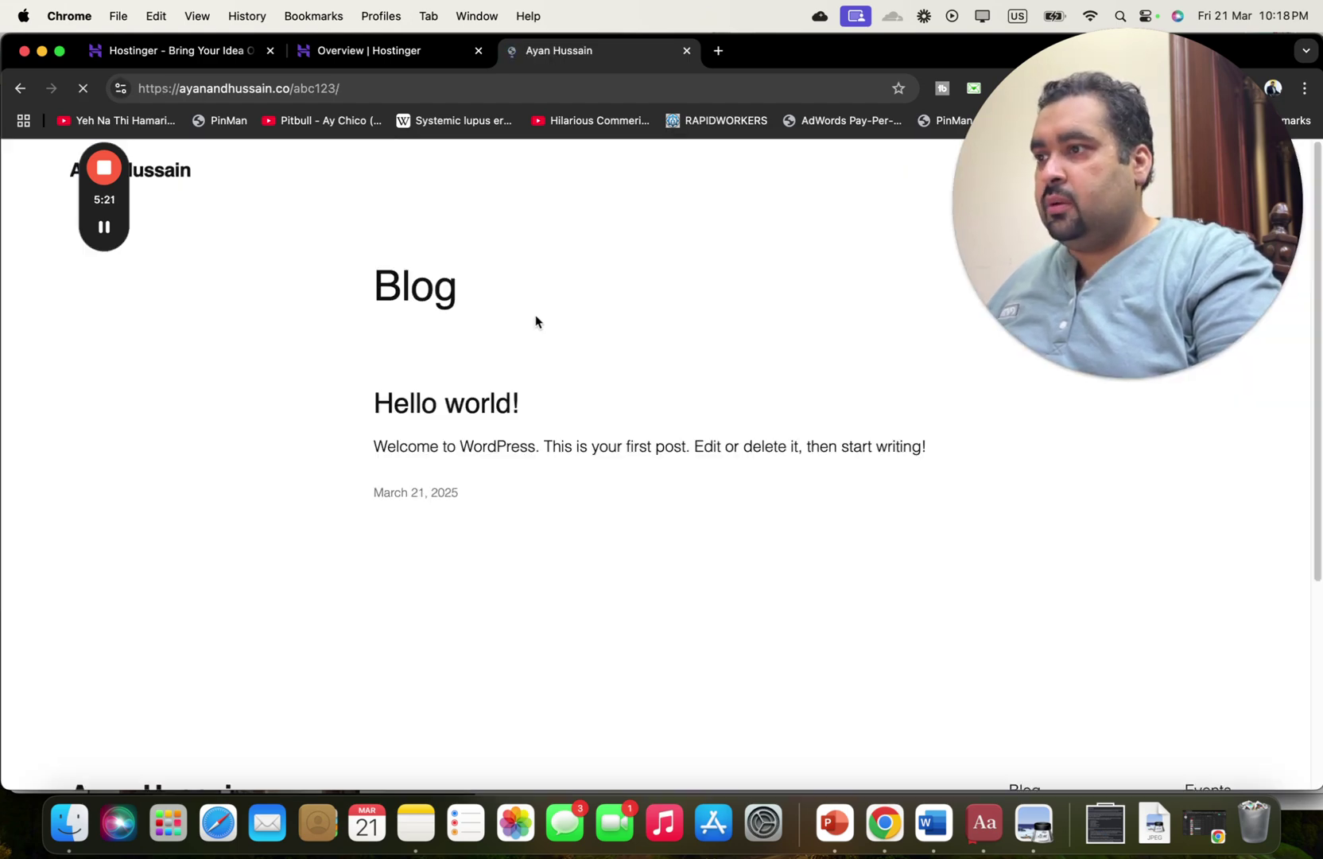
pyautogui.moveTo(1113, 204); pyautogui.dragTo(1091, 295)
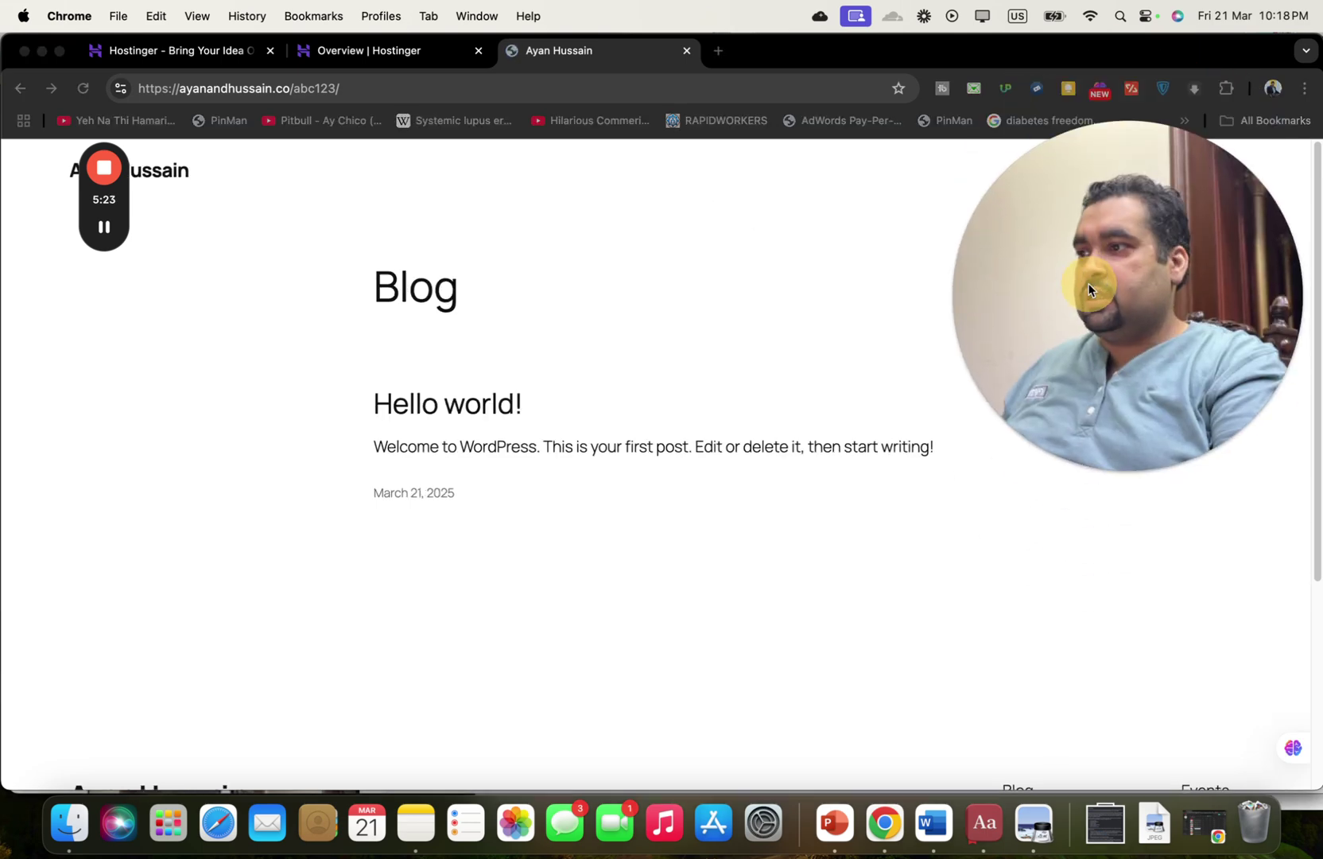
# From the hPanel overview, open the abc123 WordPress admin in a new browser tab.
pyautogui.click(390, 57)
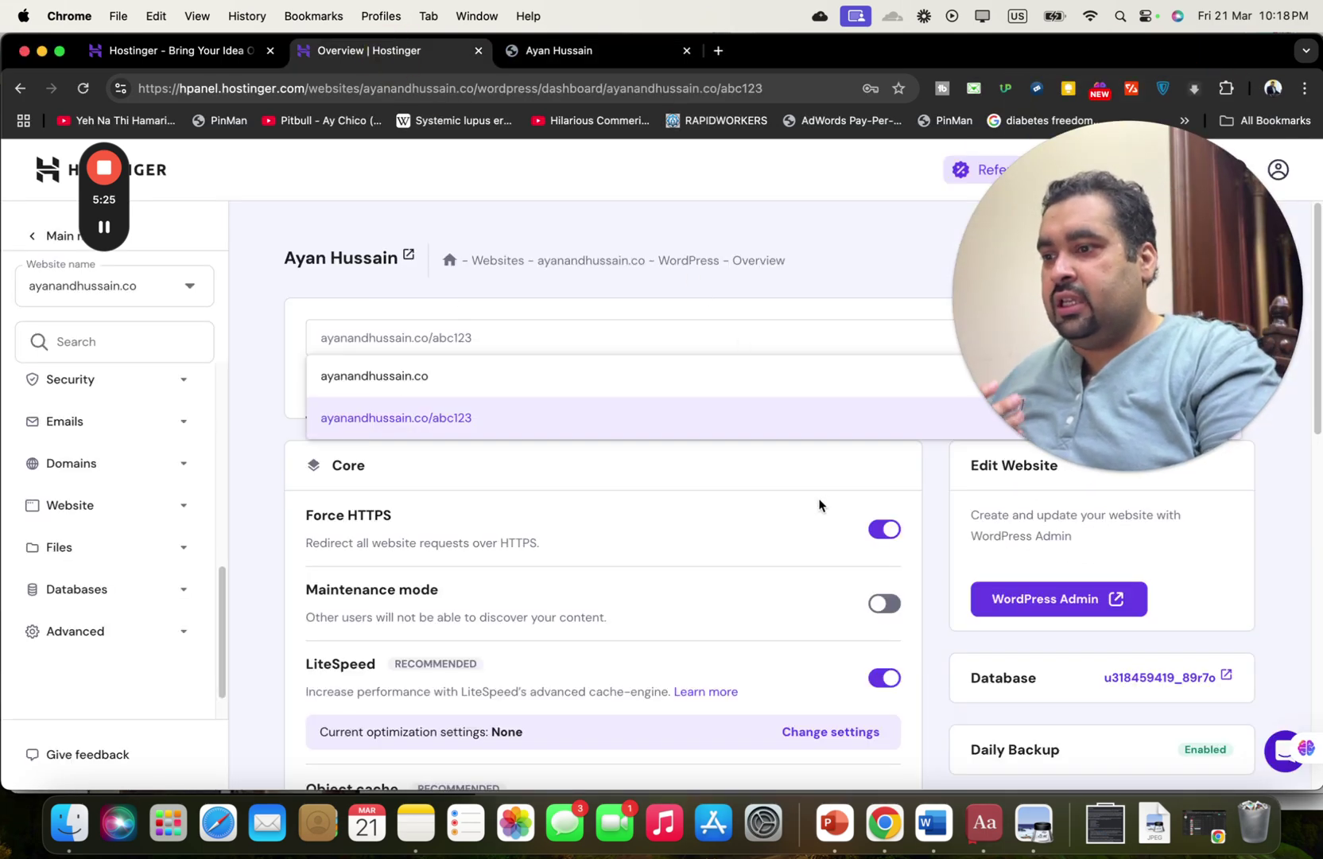
pyautogui.click(815, 463)
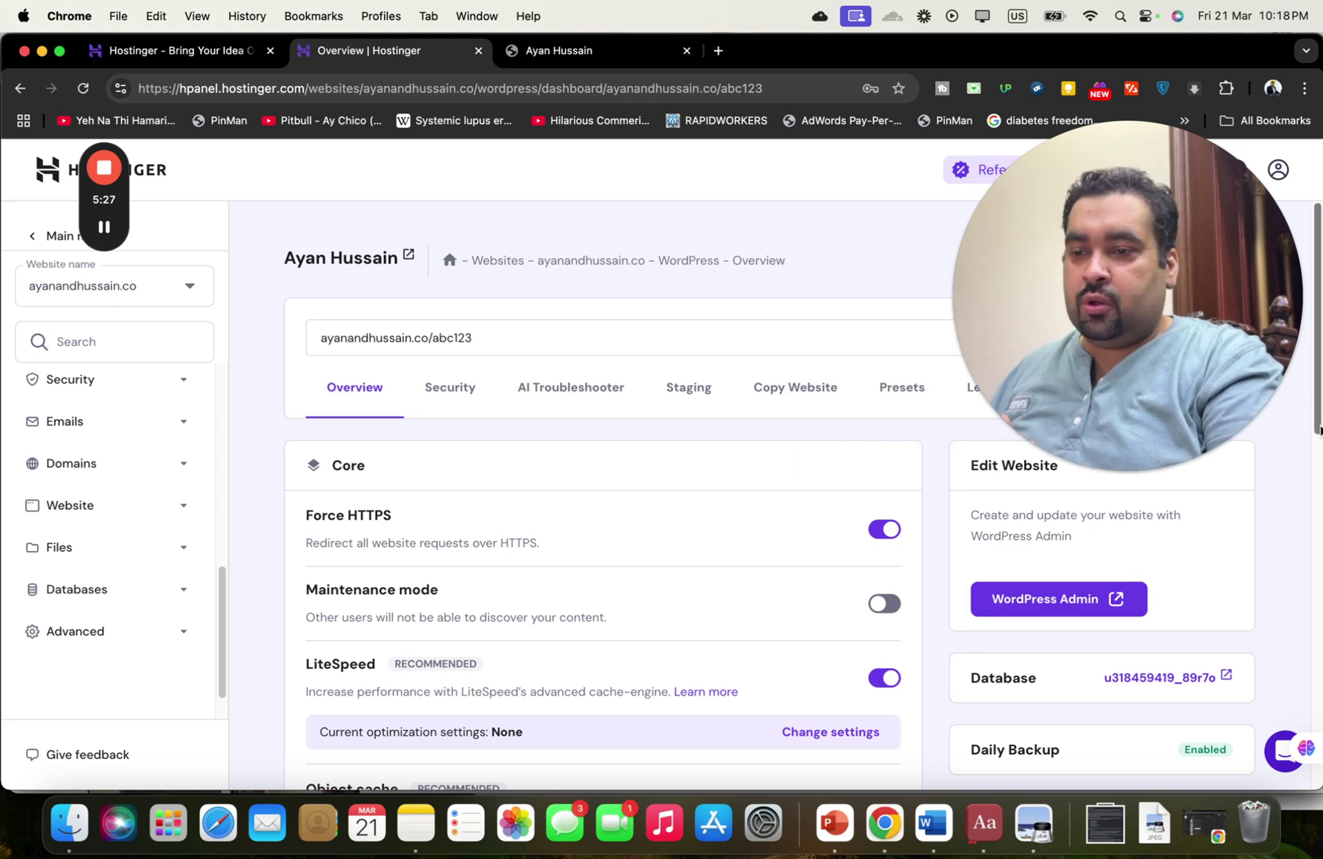
pyautogui.rightClick(1037, 608)
pyautogui.click(1000, 596)
pyautogui.click(1003, 598)
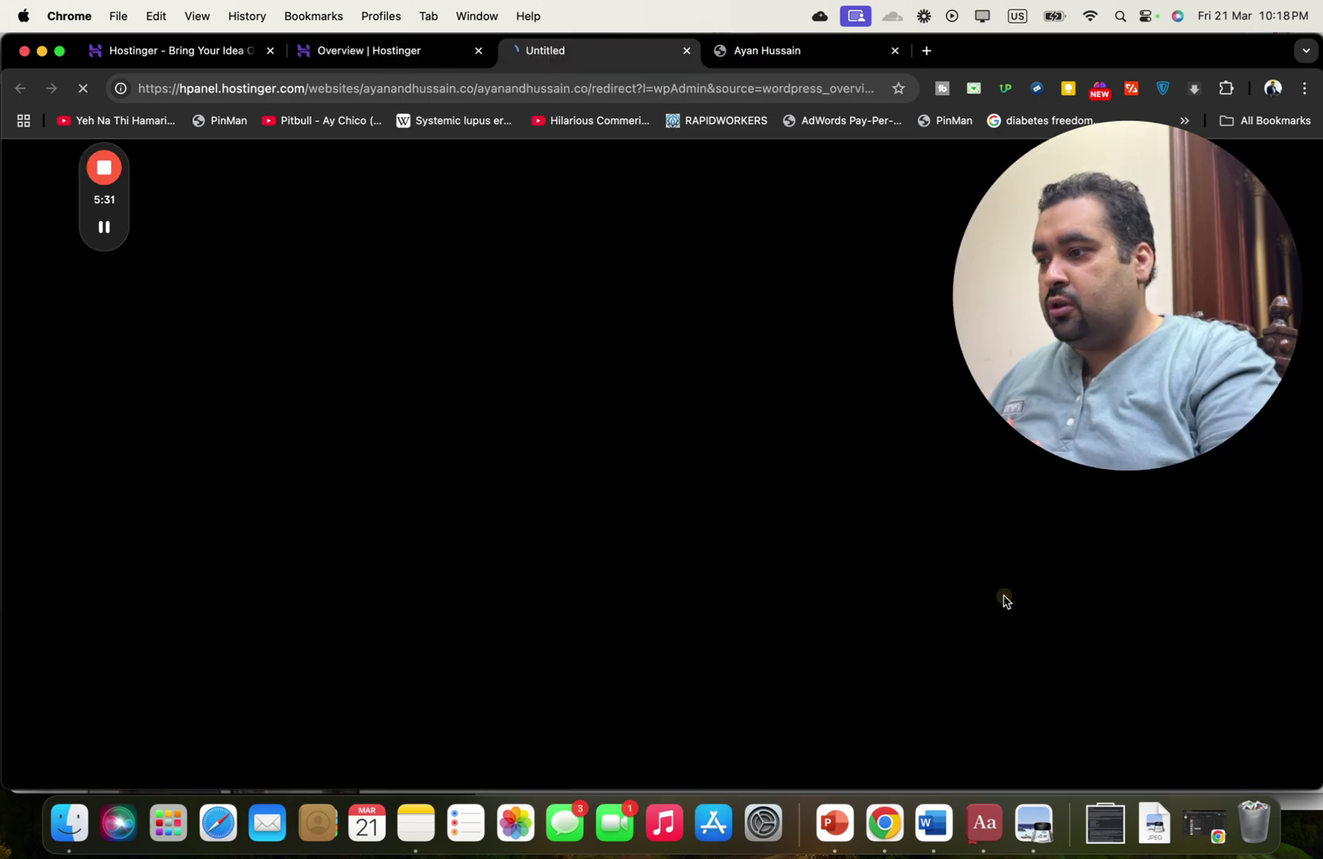
# Return to the hPanel overview and scroll down to the SSL Certificate status.
pyautogui.click(369, 52)
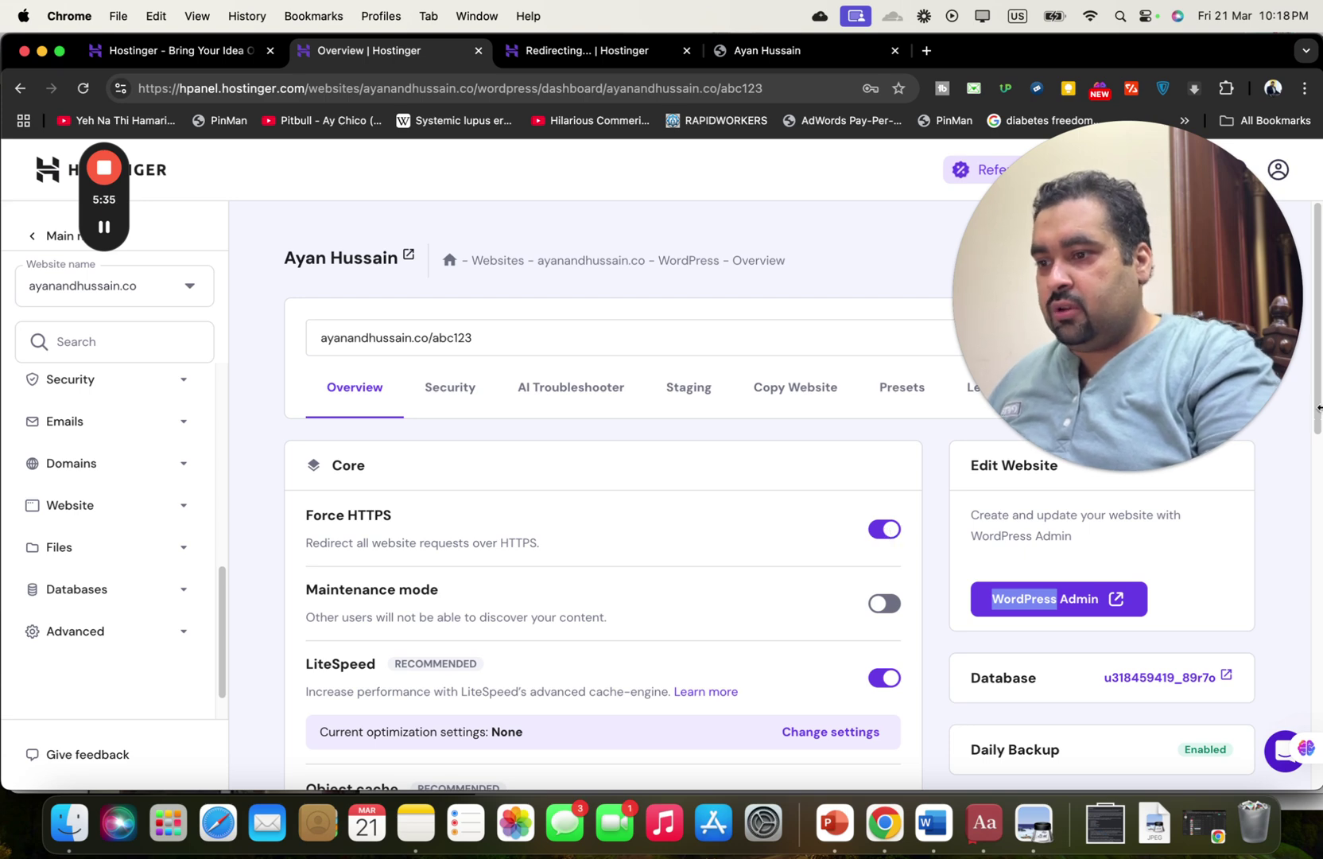
pyautogui.scroll(-5, 750, 460)
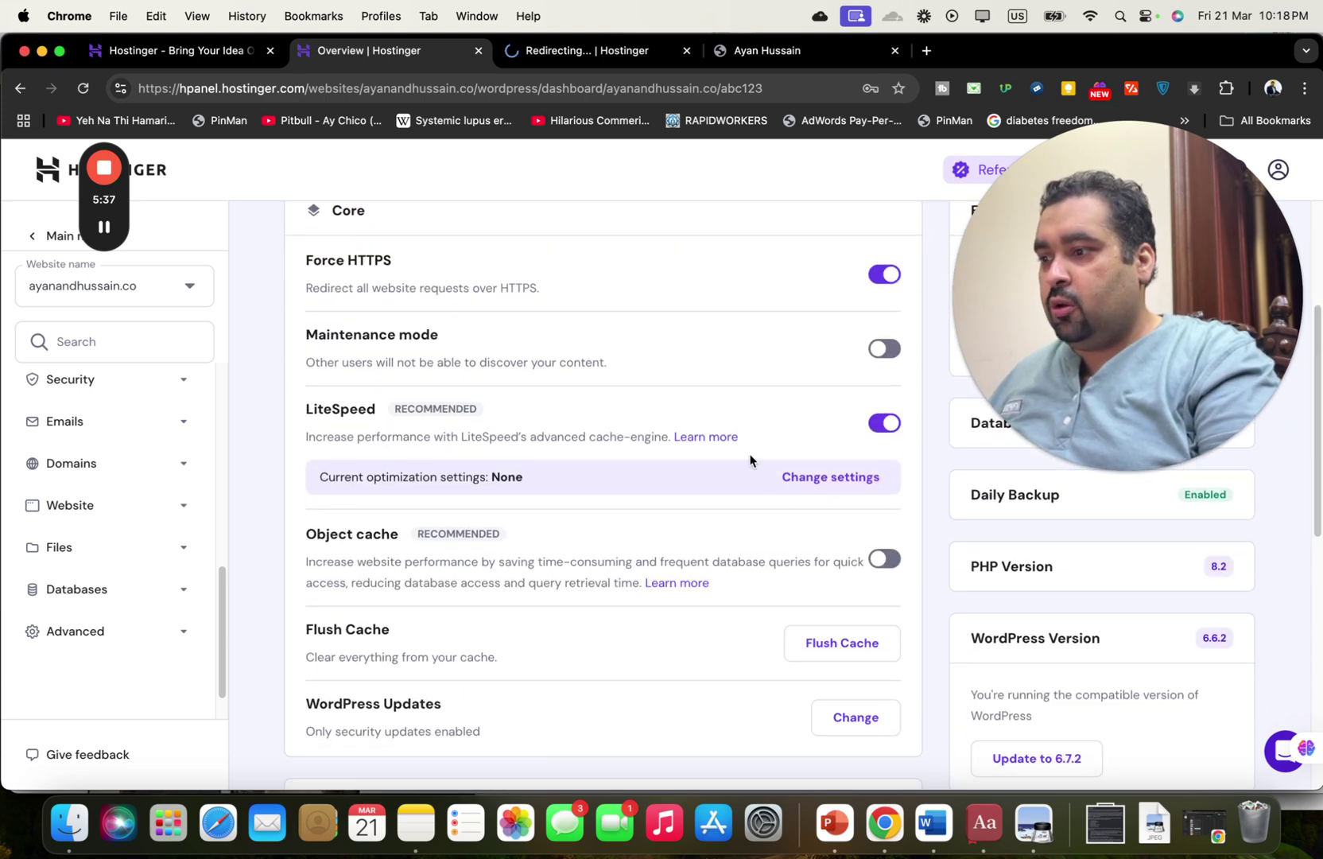
pyautogui.moveTo(1304, 467); pyautogui.dragTo(1320, 569)
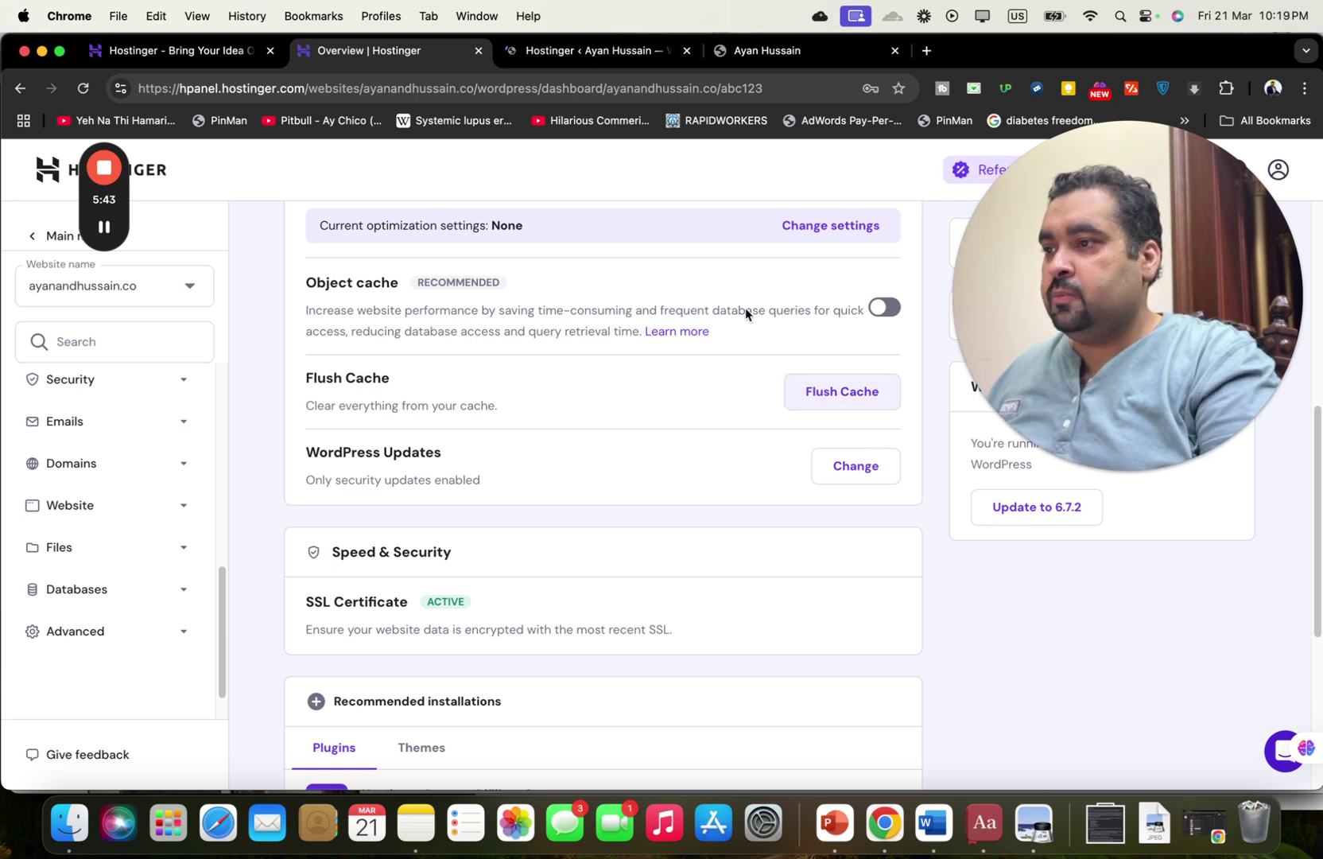
# View the abc123 admin's Website setup page, then show the siti-one-page-book-template folder in Finder.
pyautogui.click(592, 52)
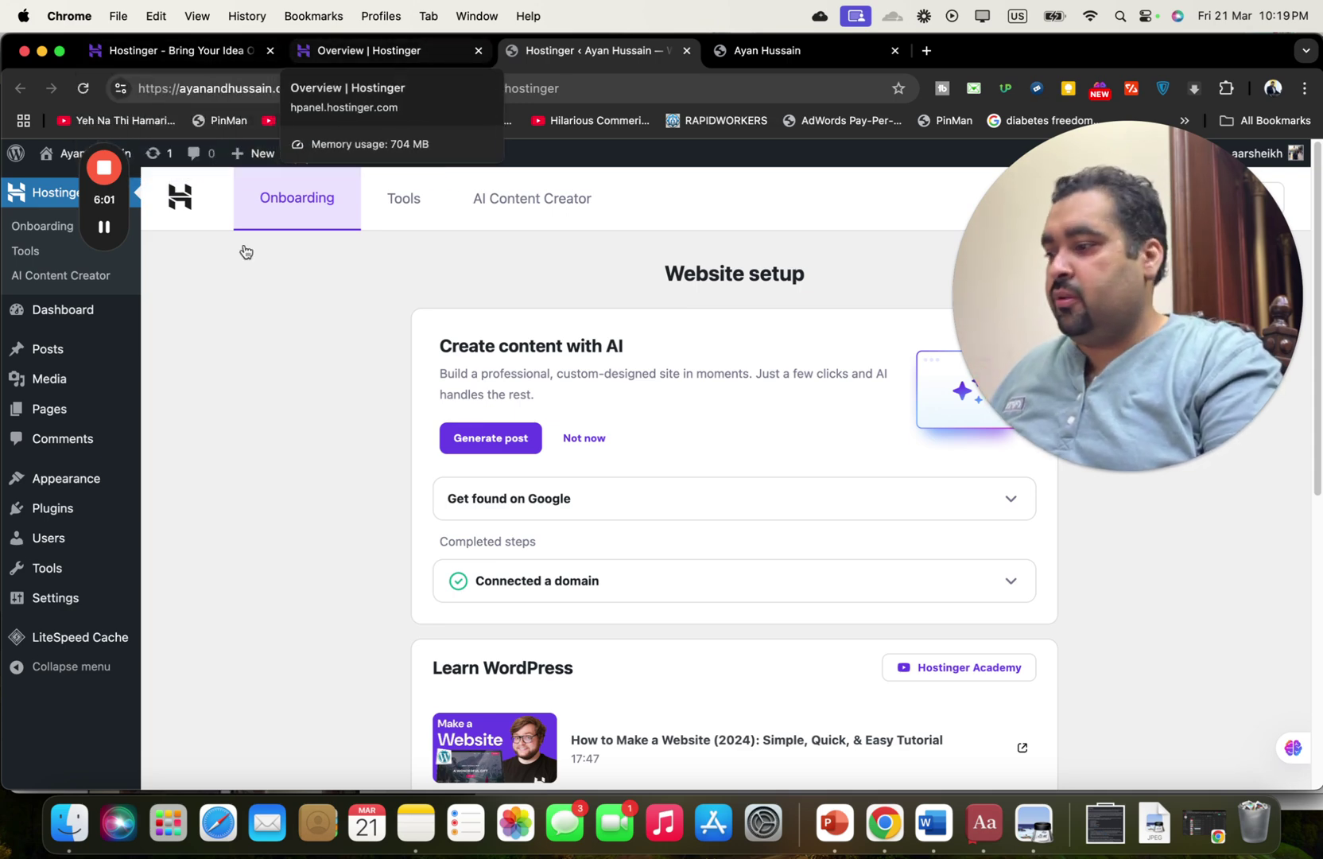
pyautogui.click(70, 825)
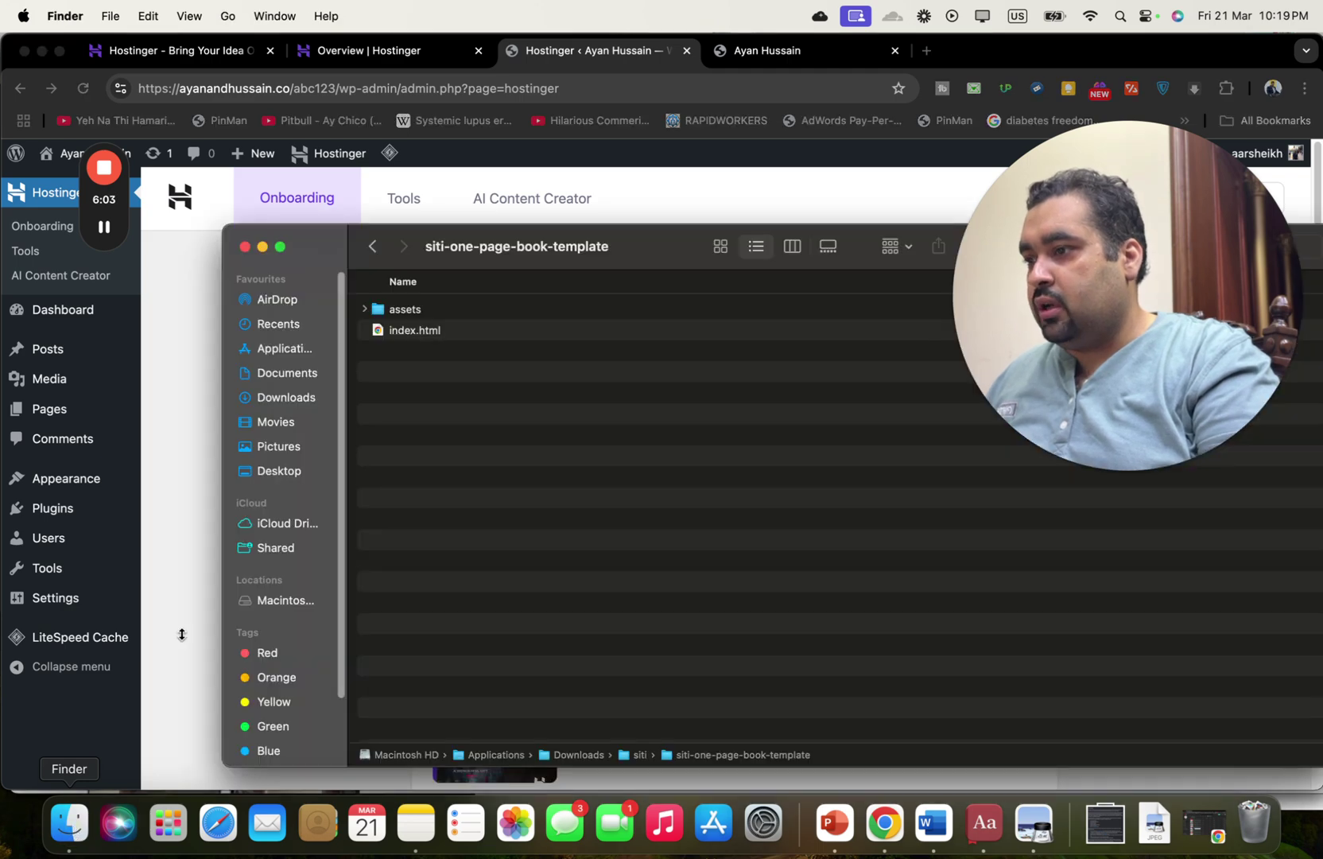
# Preview the template's index.html in Chrome, then return to the Overview | Hostinger tab.
pyautogui.doubleClick(453, 337)
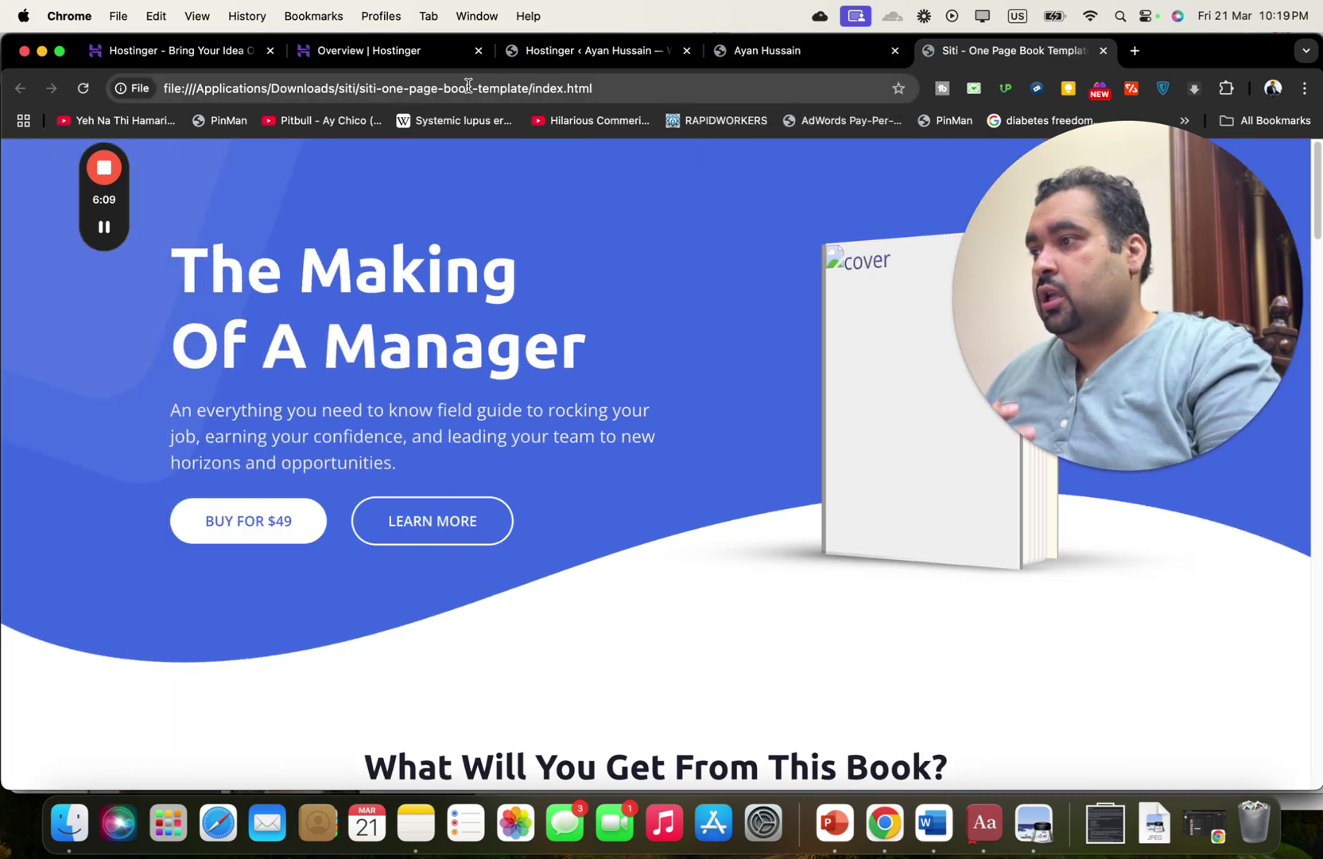
pyautogui.click(395, 51)
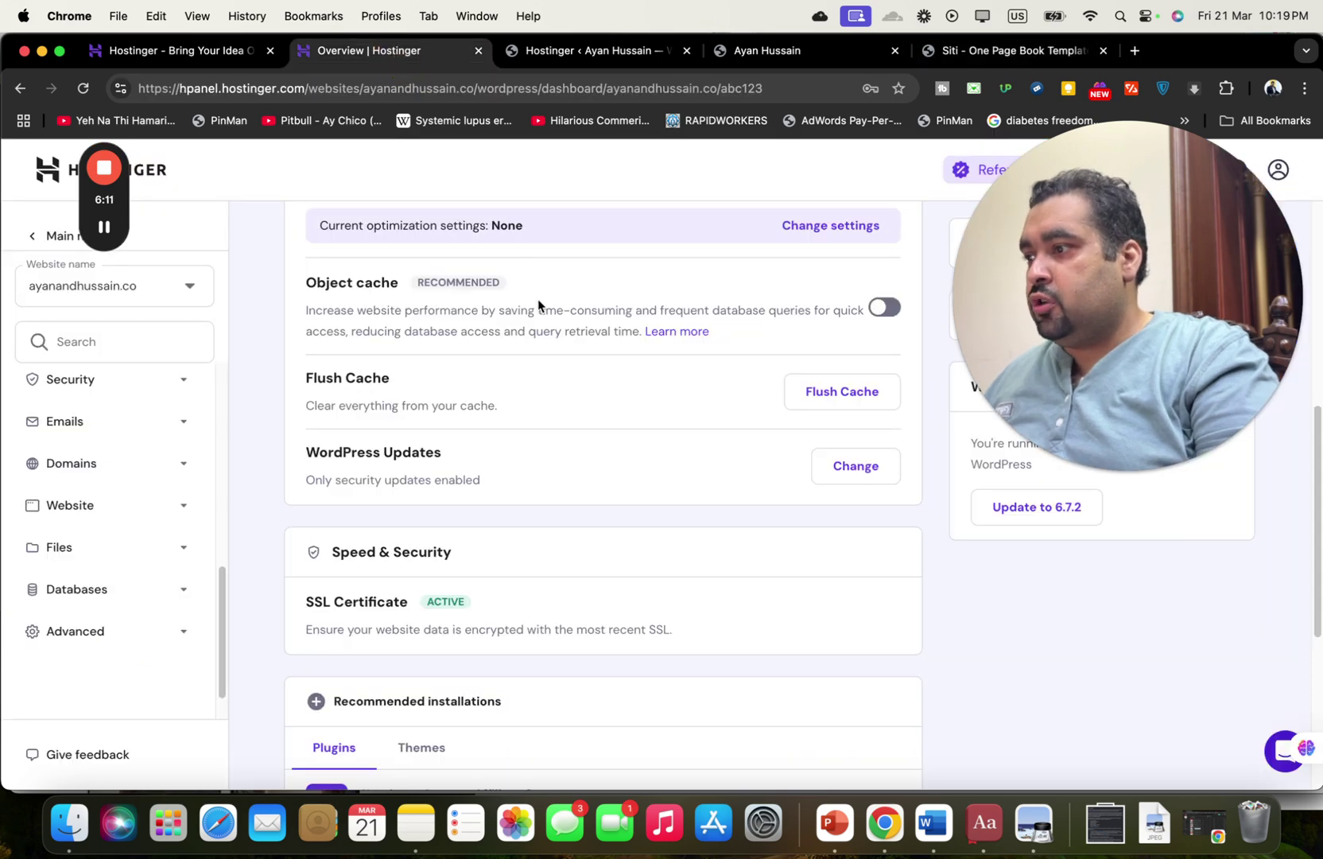
# Open the hosting File Manager and access the ayanandhussain.co files, showing public_html.
pyautogui.click(162, 552)
pyautogui.click(83, 589)
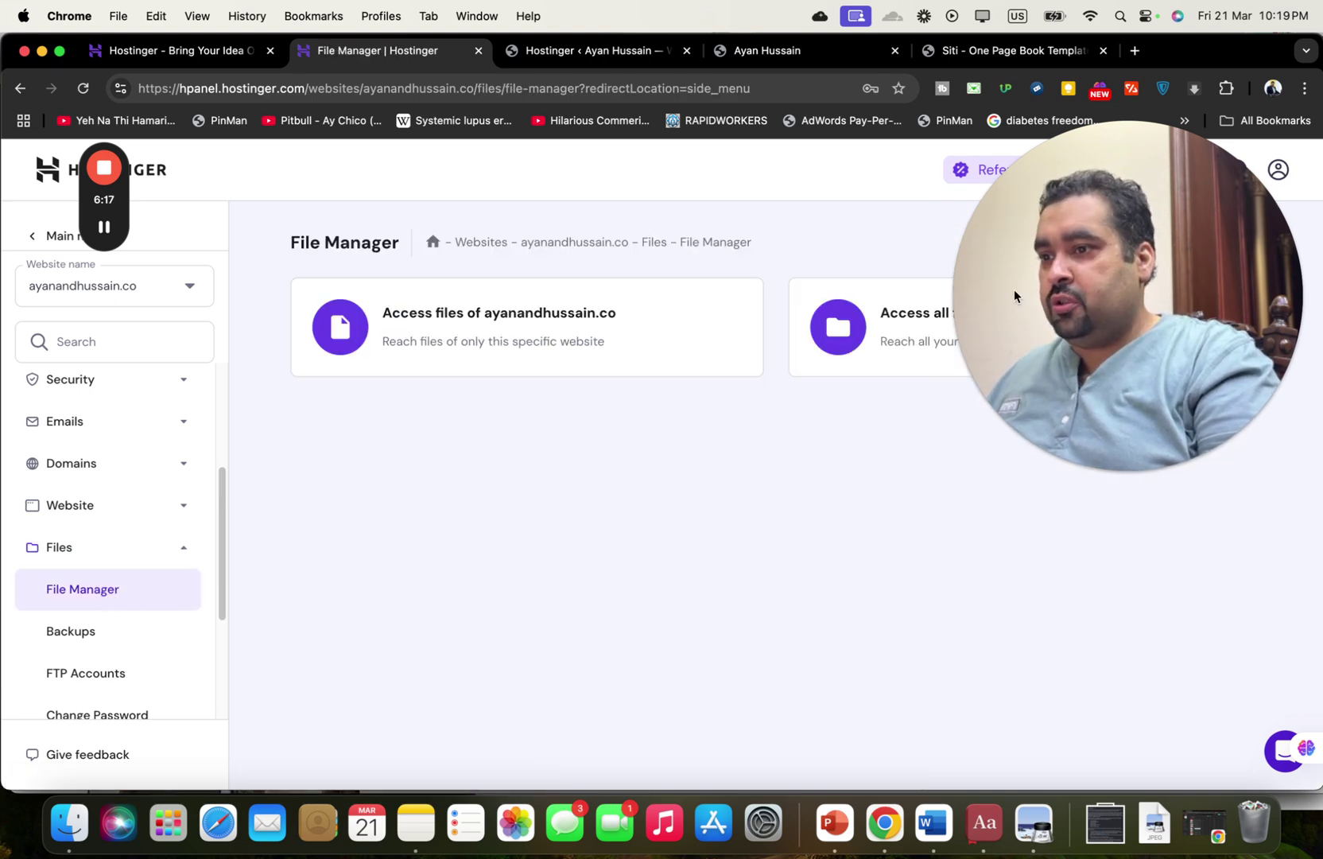
pyautogui.moveTo(1080, 294); pyautogui.dragTo(1080, 585)
pyautogui.click(842, 530)
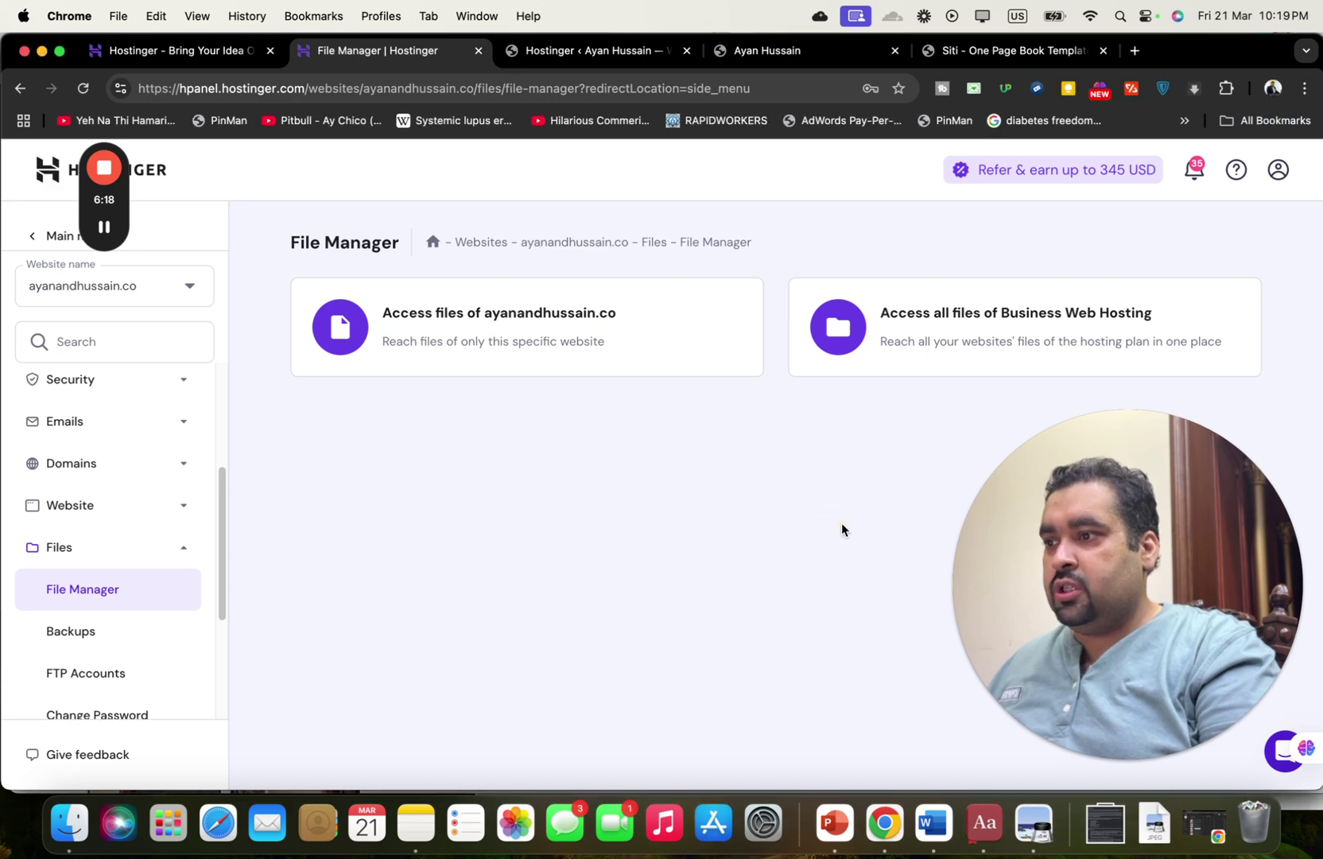
pyautogui.click(549, 313)
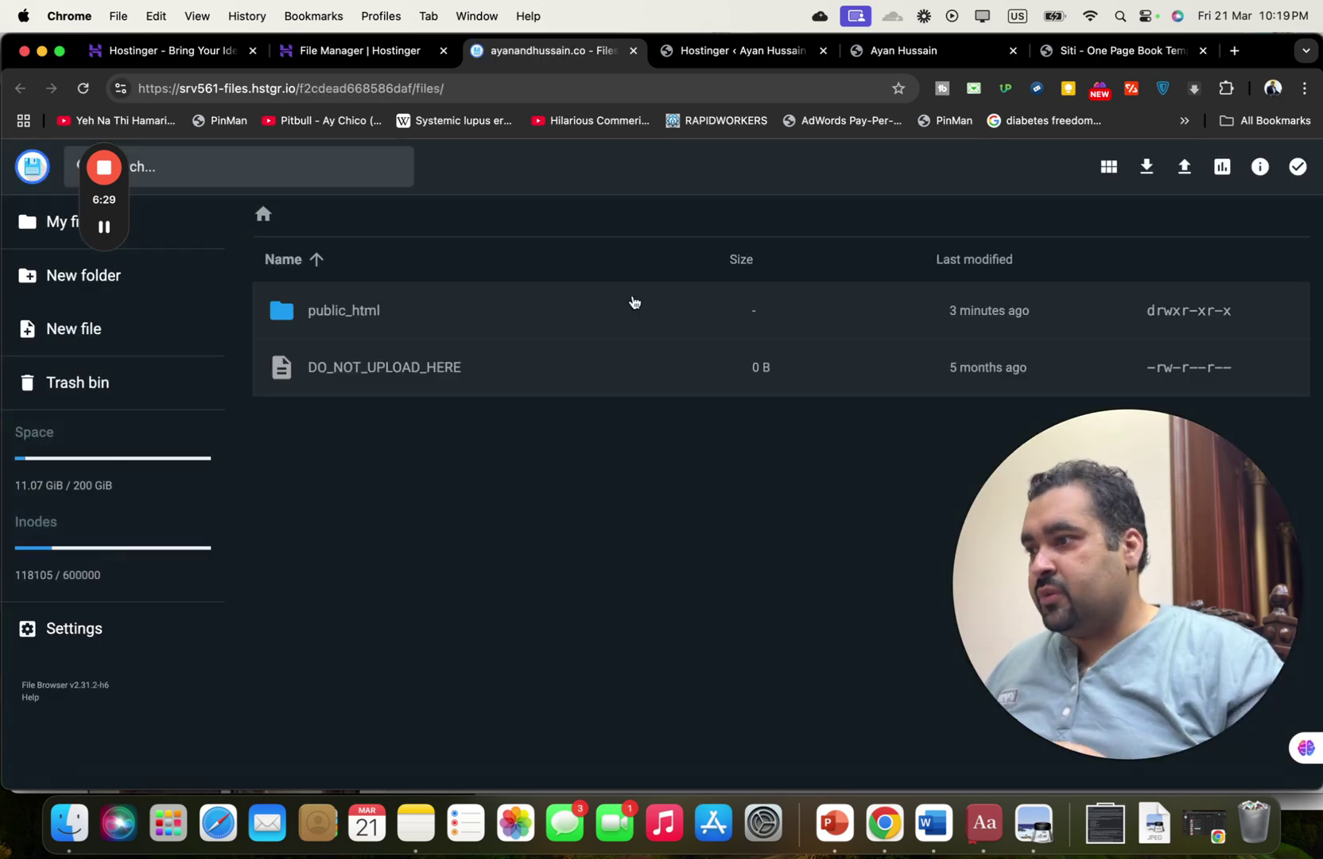
# Open public_html and create a new folder named newbook inside it.
pyautogui.click(363, 314)
pyautogui.doubleClick(362, 314)
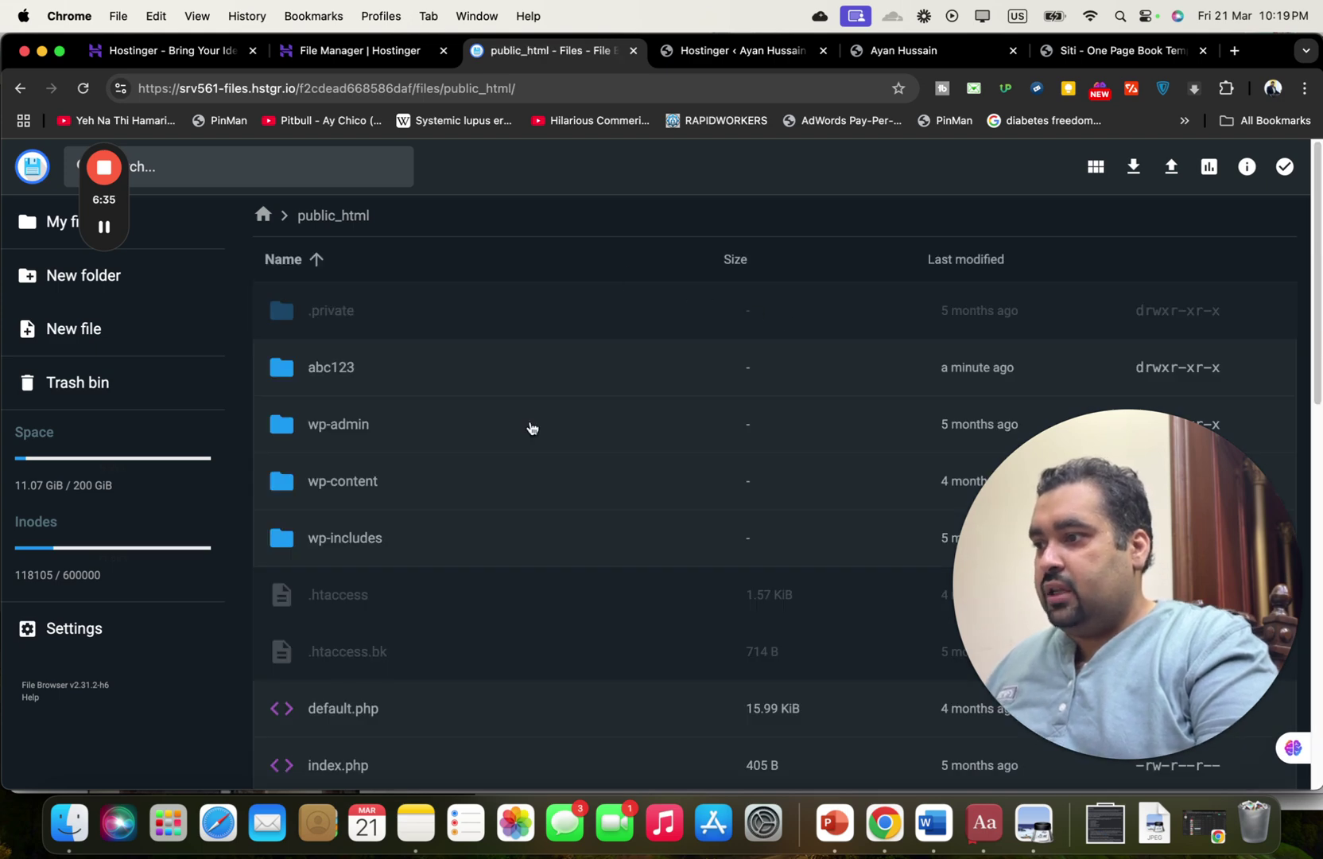
pyautogui.moveTo(1318, 229); pyautogui.dragTo(1317, 163)
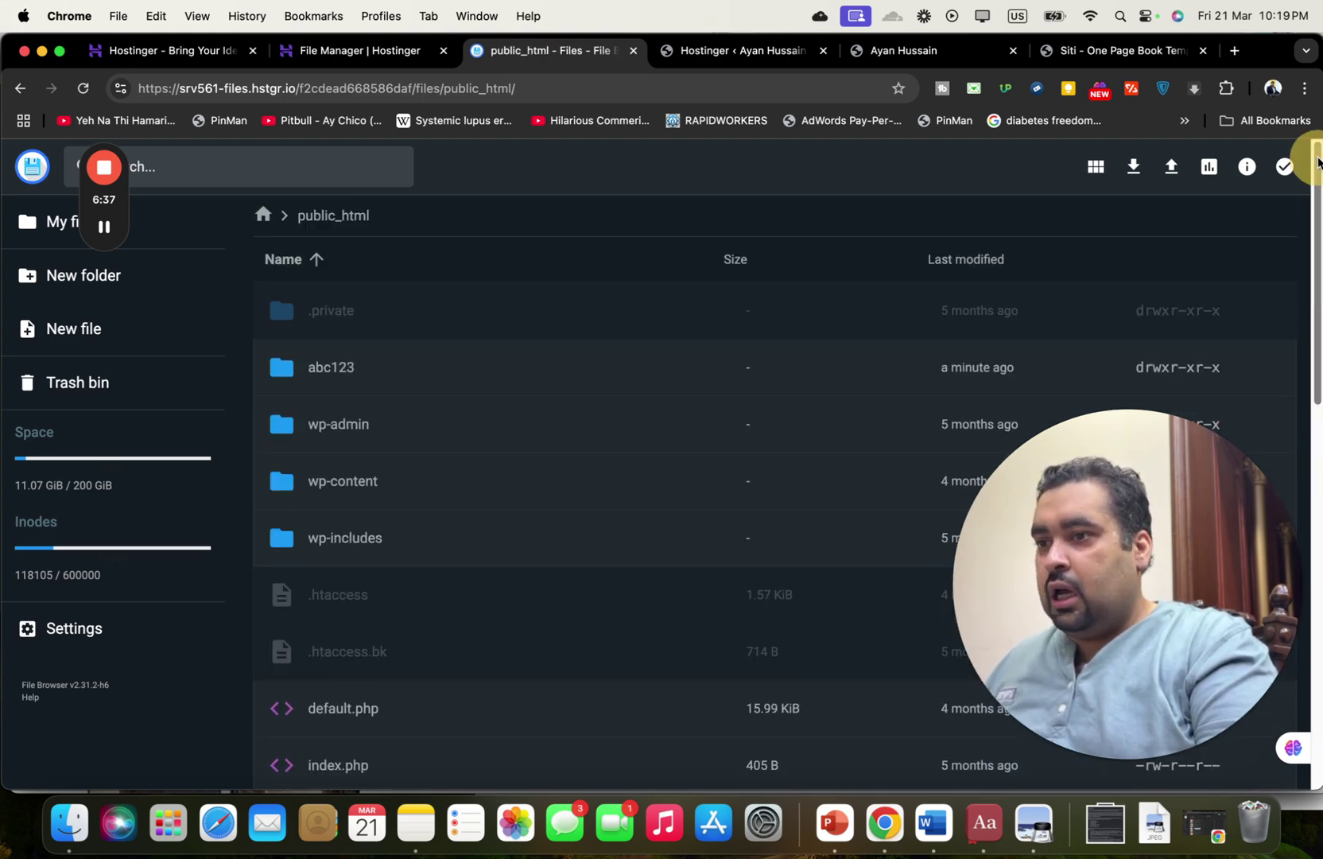
pyautogui.click(138, 283)
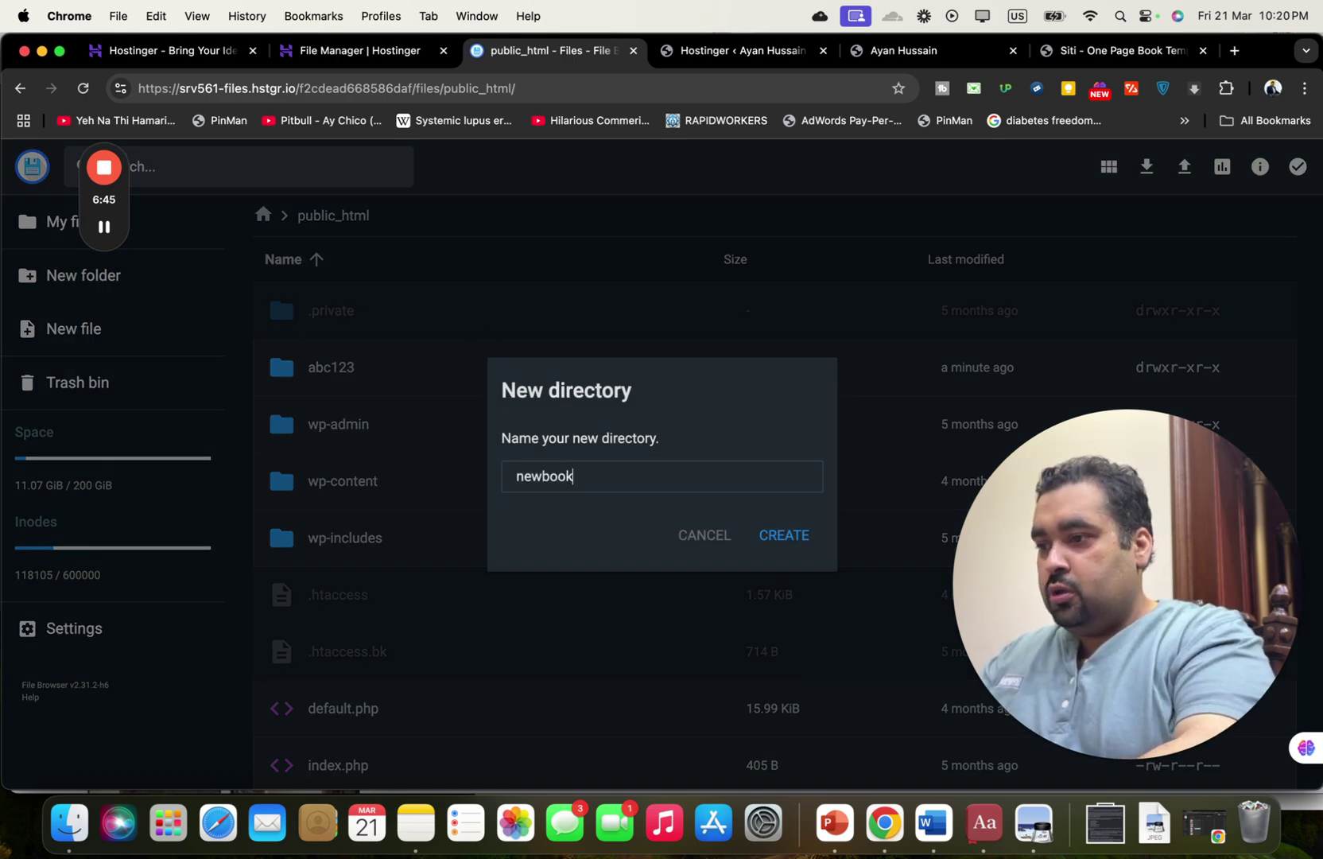
pyautogui.click(779, 542)
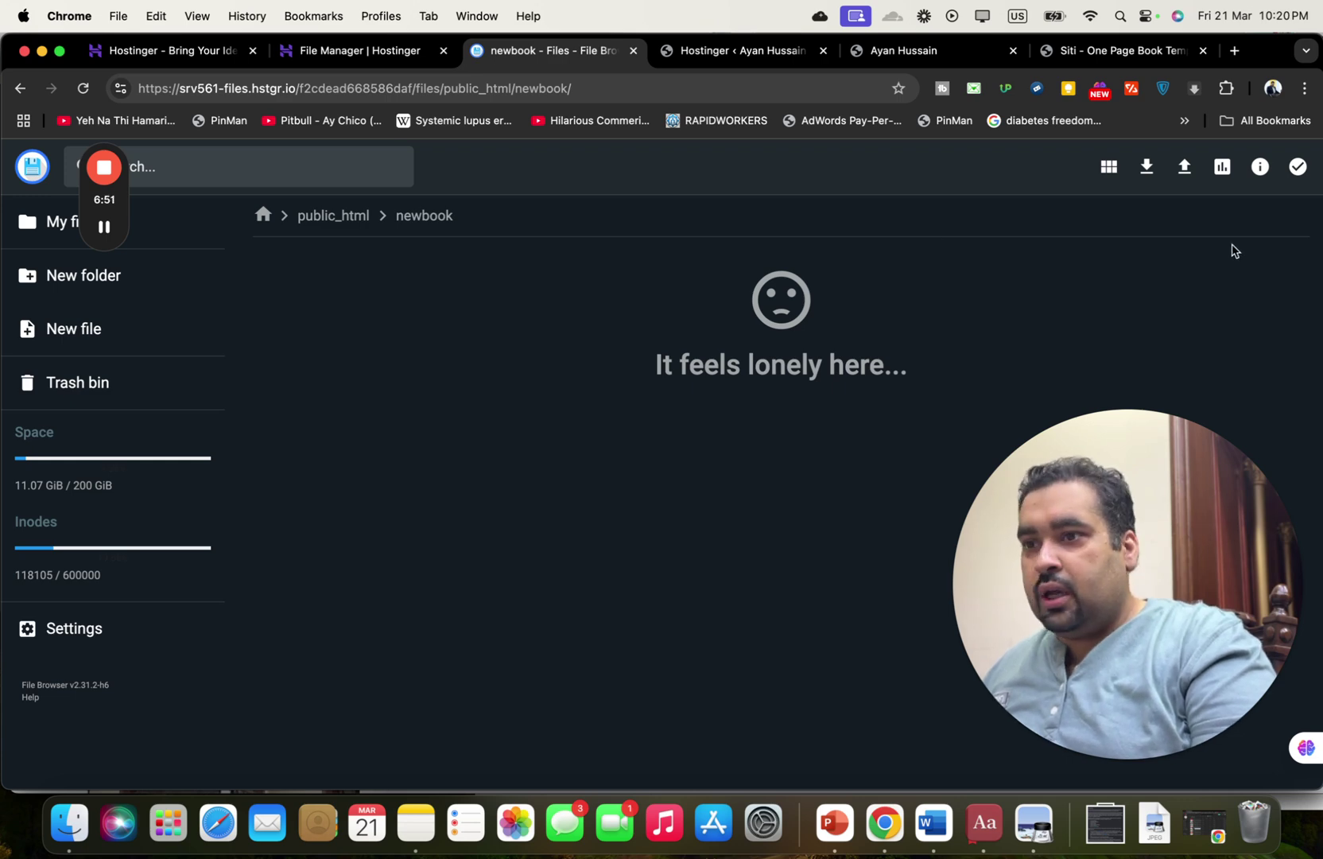
# Upload the local siti-one-page-book-template folder (all 45 files) into newbook.
pyautogui.moveTo(1192, 517); pyautogui.dragTo(93, 670)
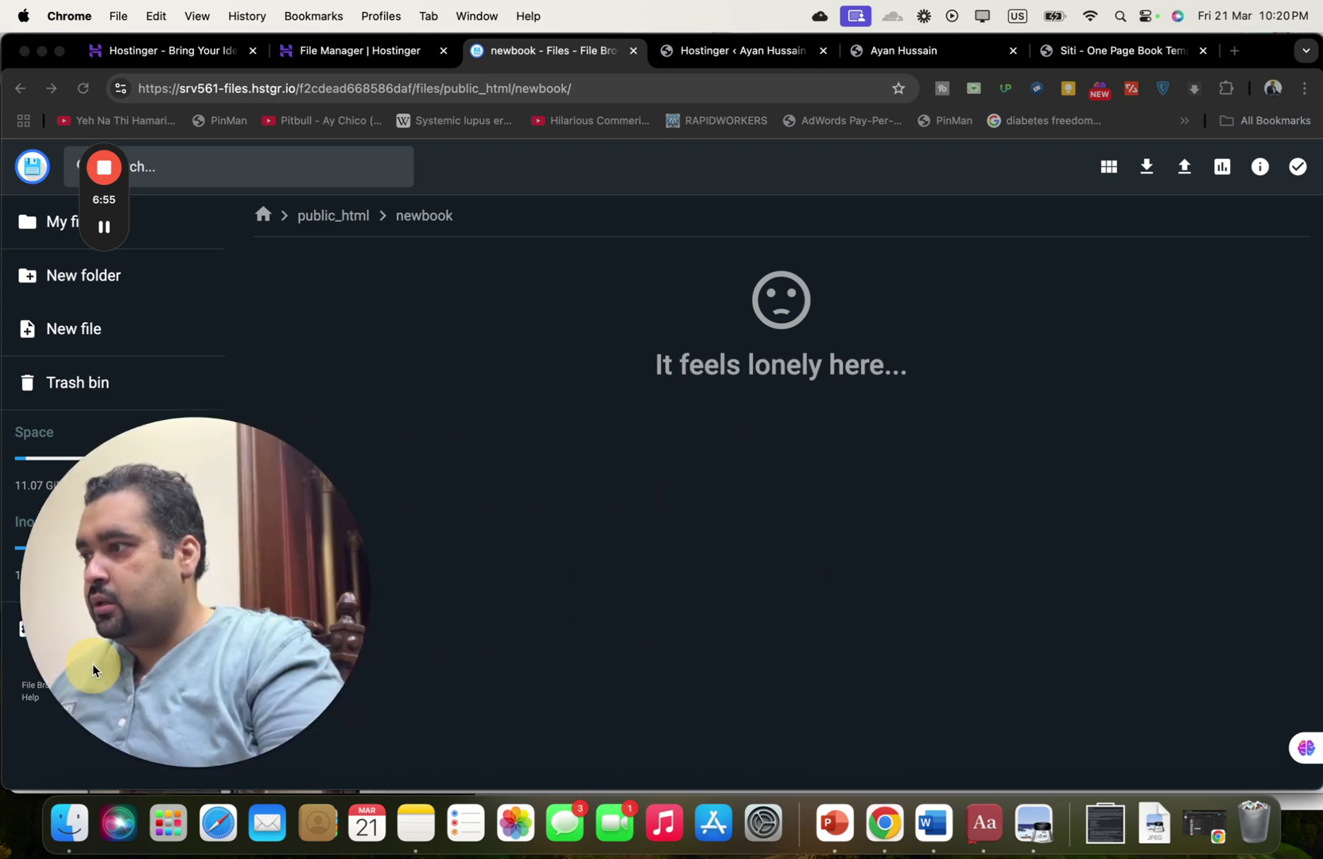
pyautogui.click(1183, 171)
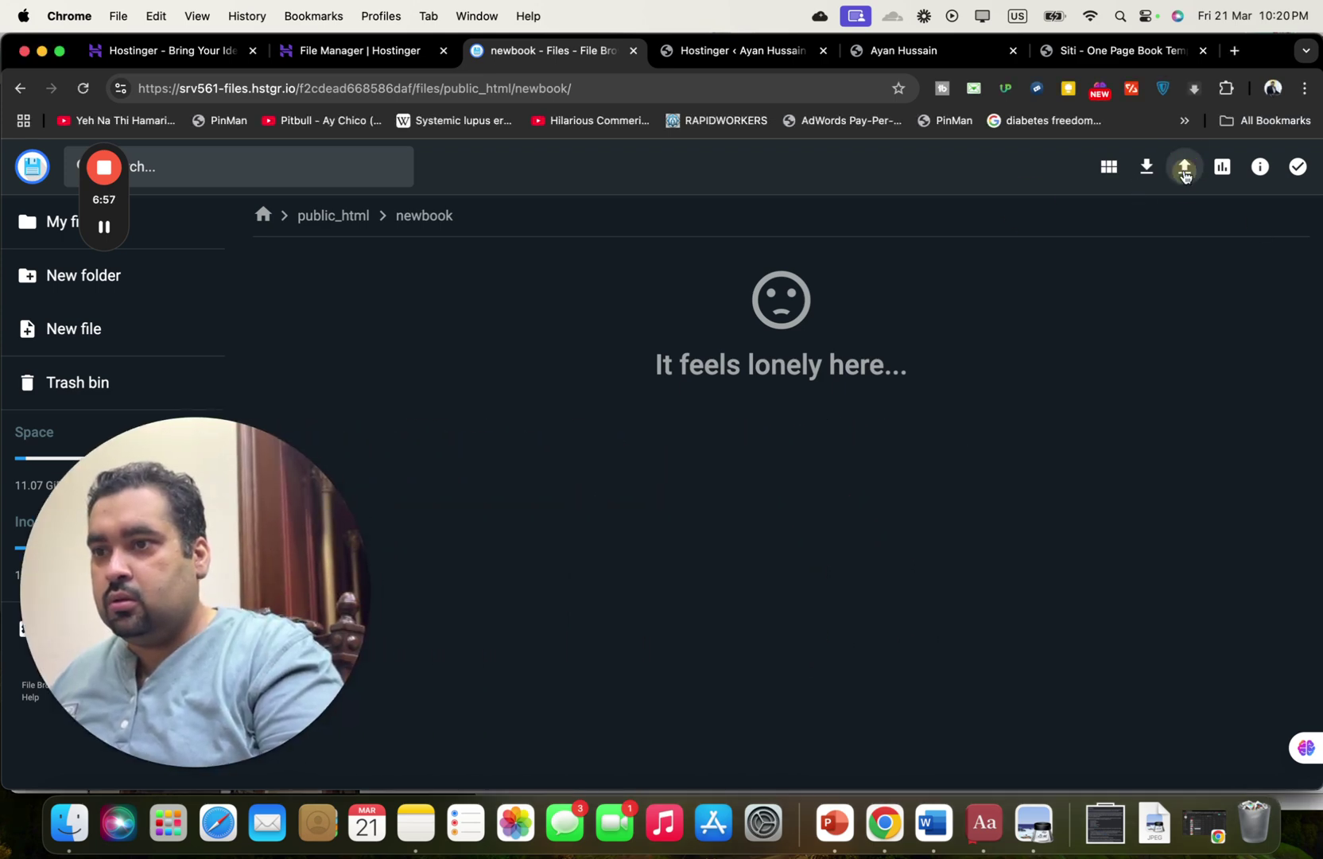
pyautogui.click(1184, 170)
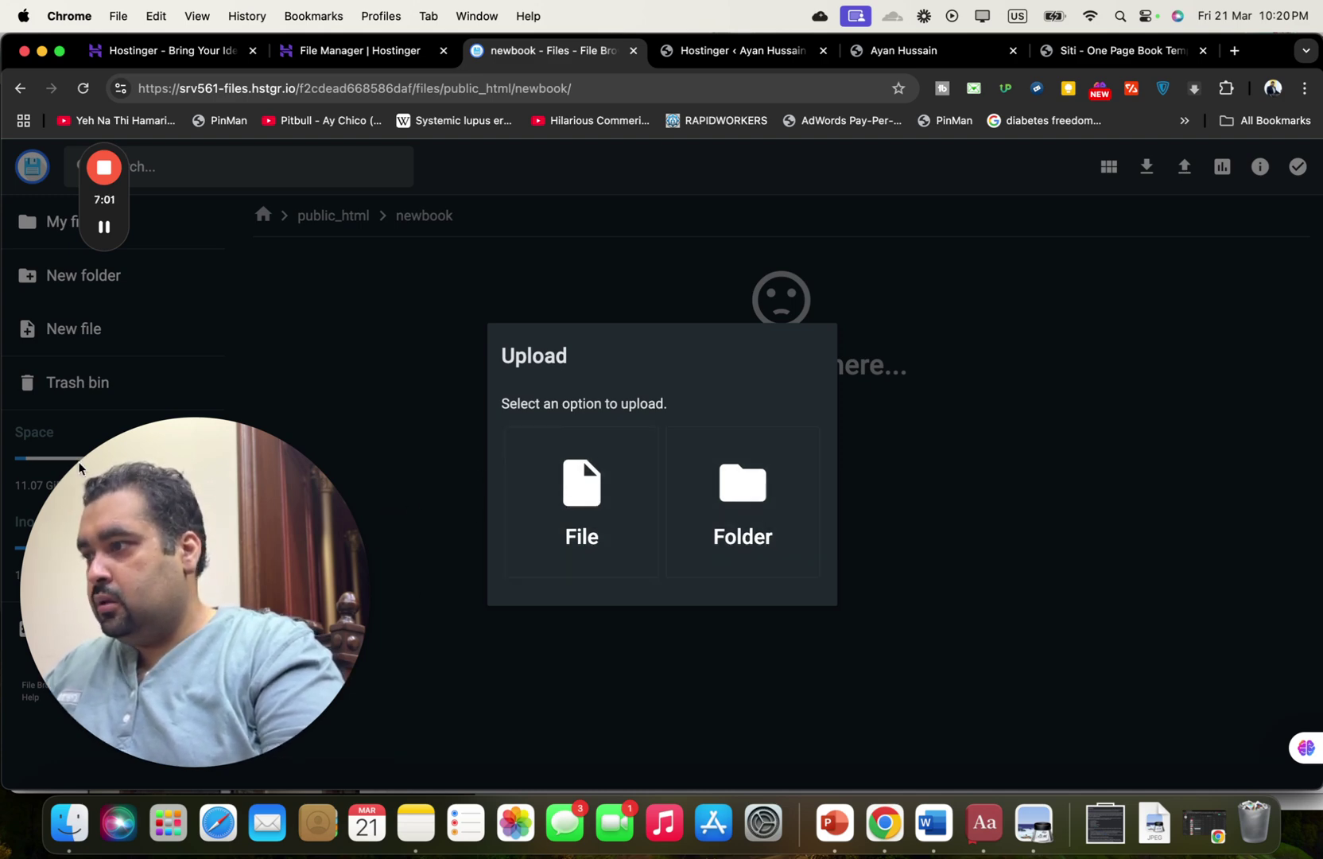
pyautogui.click(581, 489)
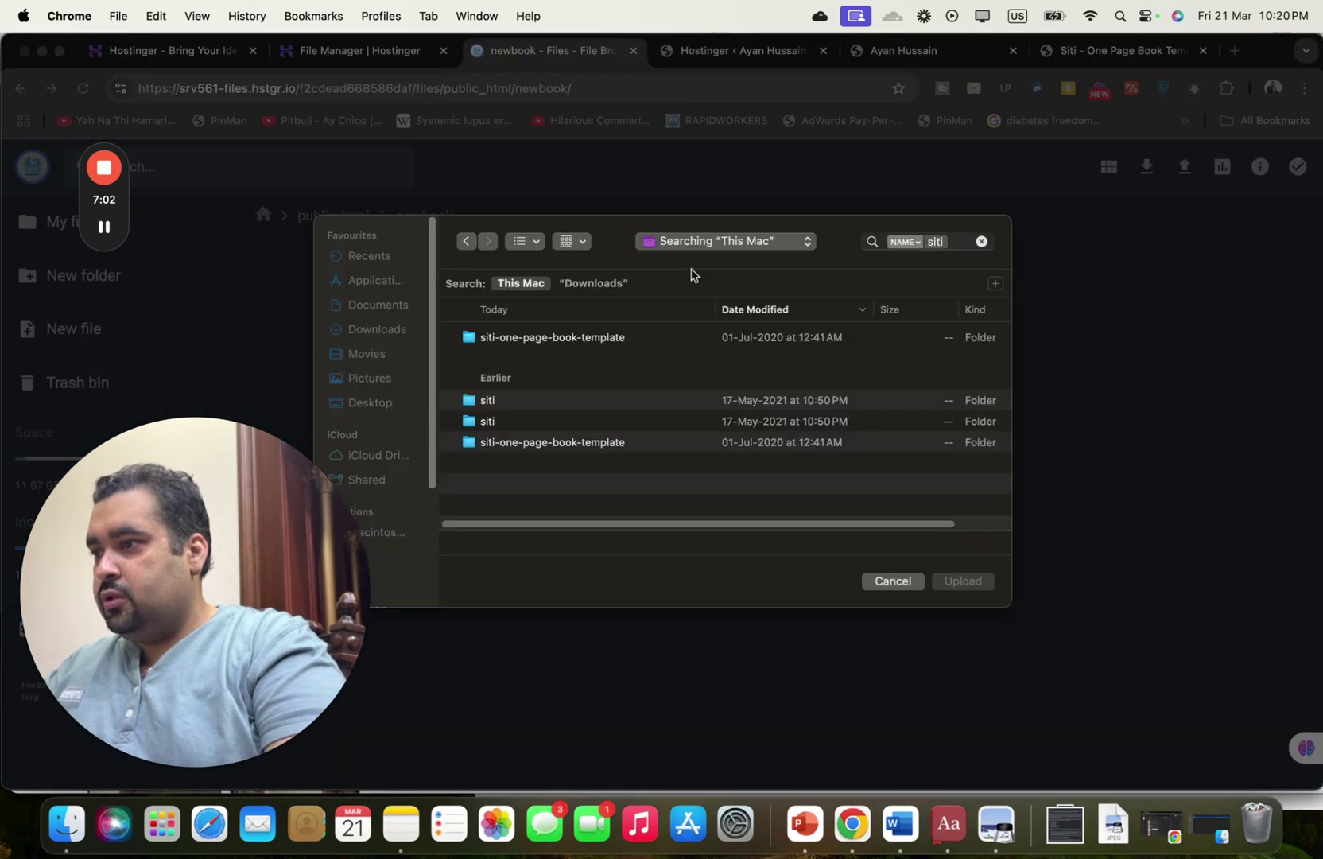
pyautogui.click(674, 337)
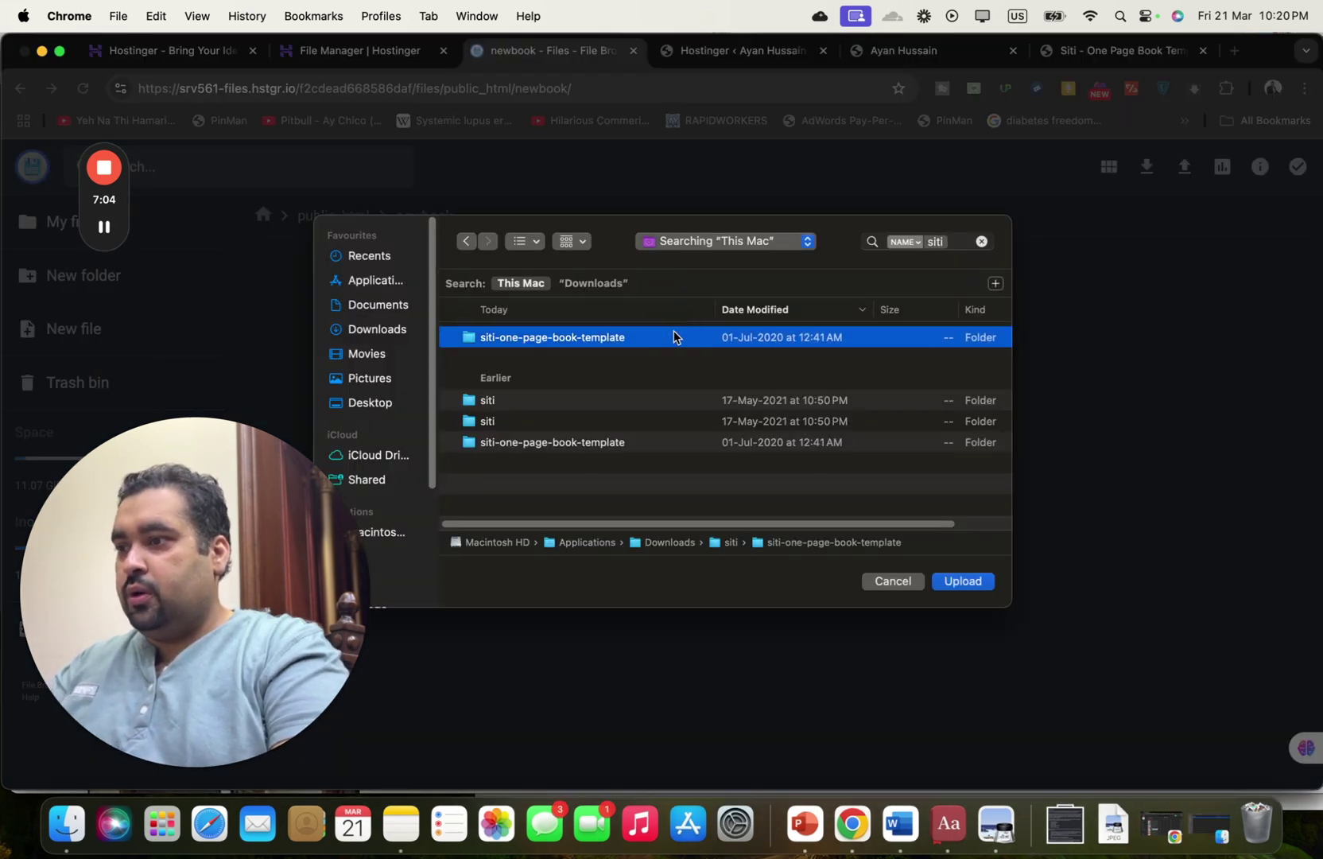
pyautogui.click(963, 581)
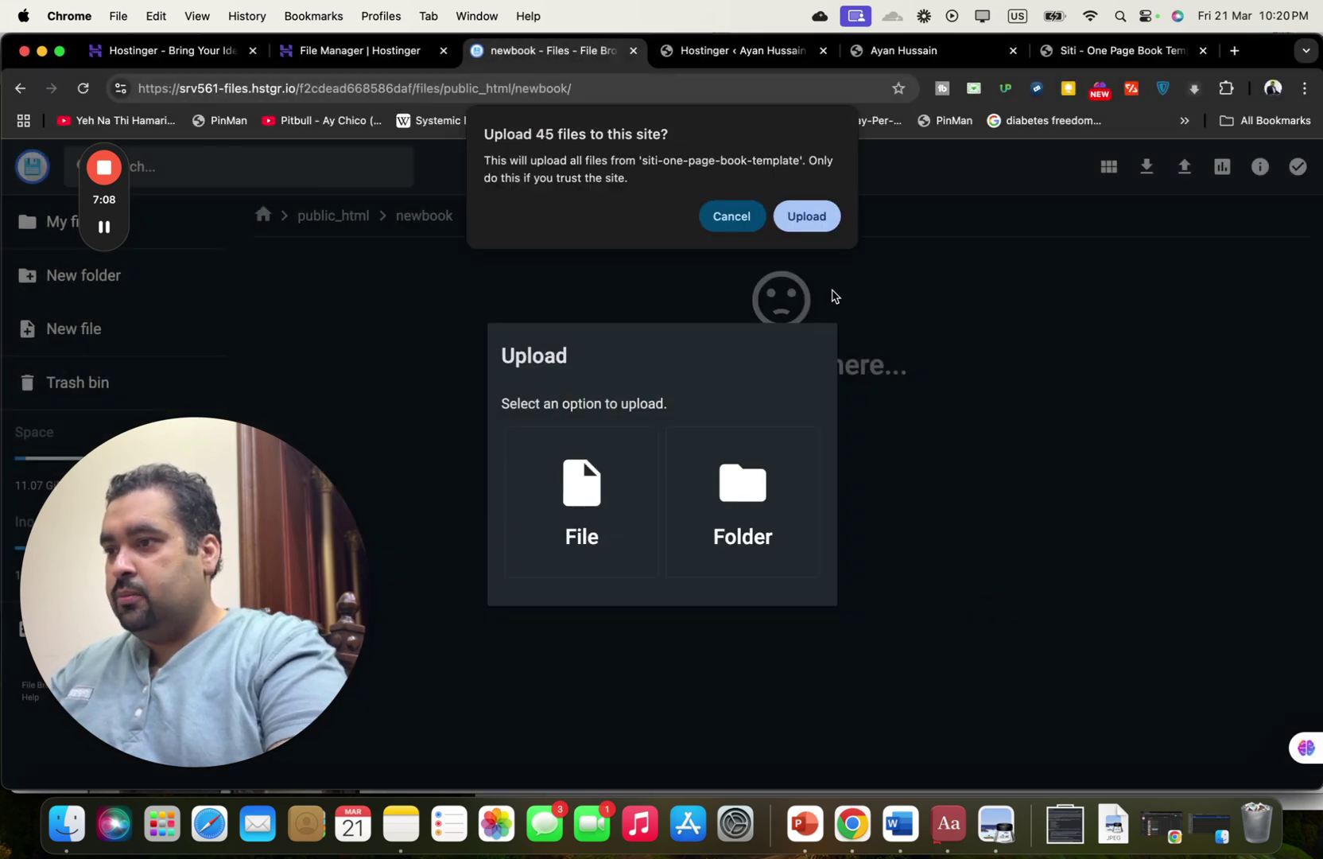
pyautogui.click(807, 219)
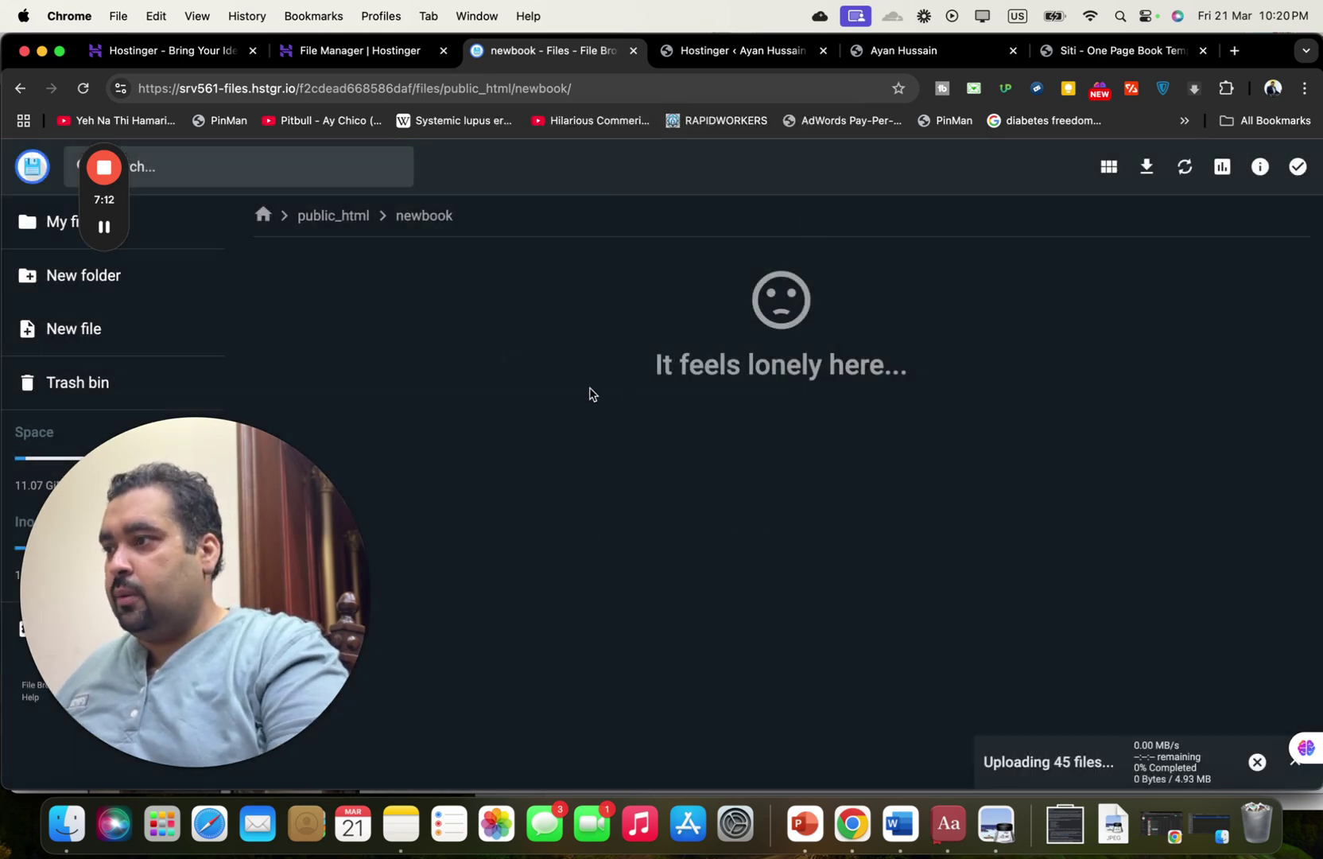
pyautogui.moveTo(241, 530); pyautogui.dragTo(1304, 368)
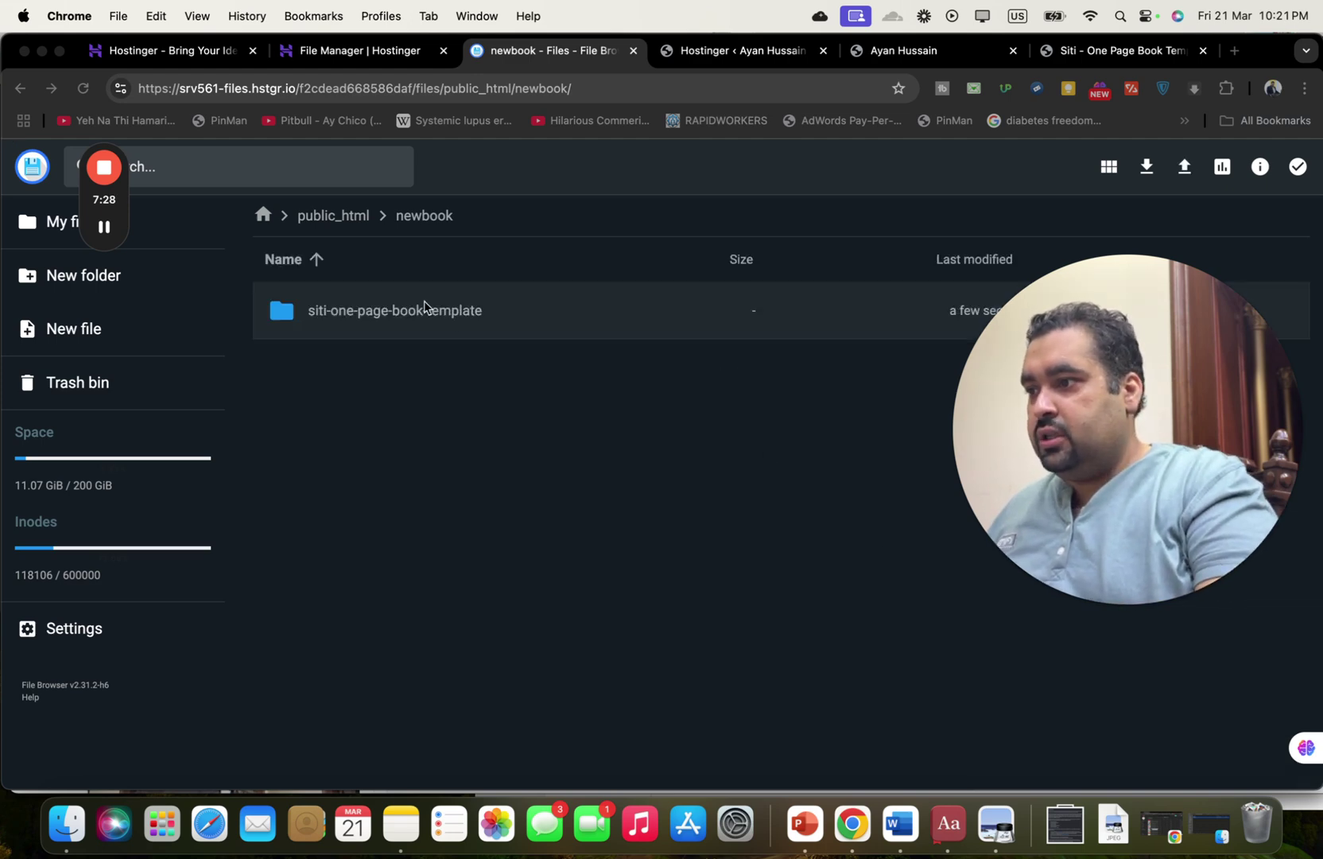
pyautogui.click(427, 304)
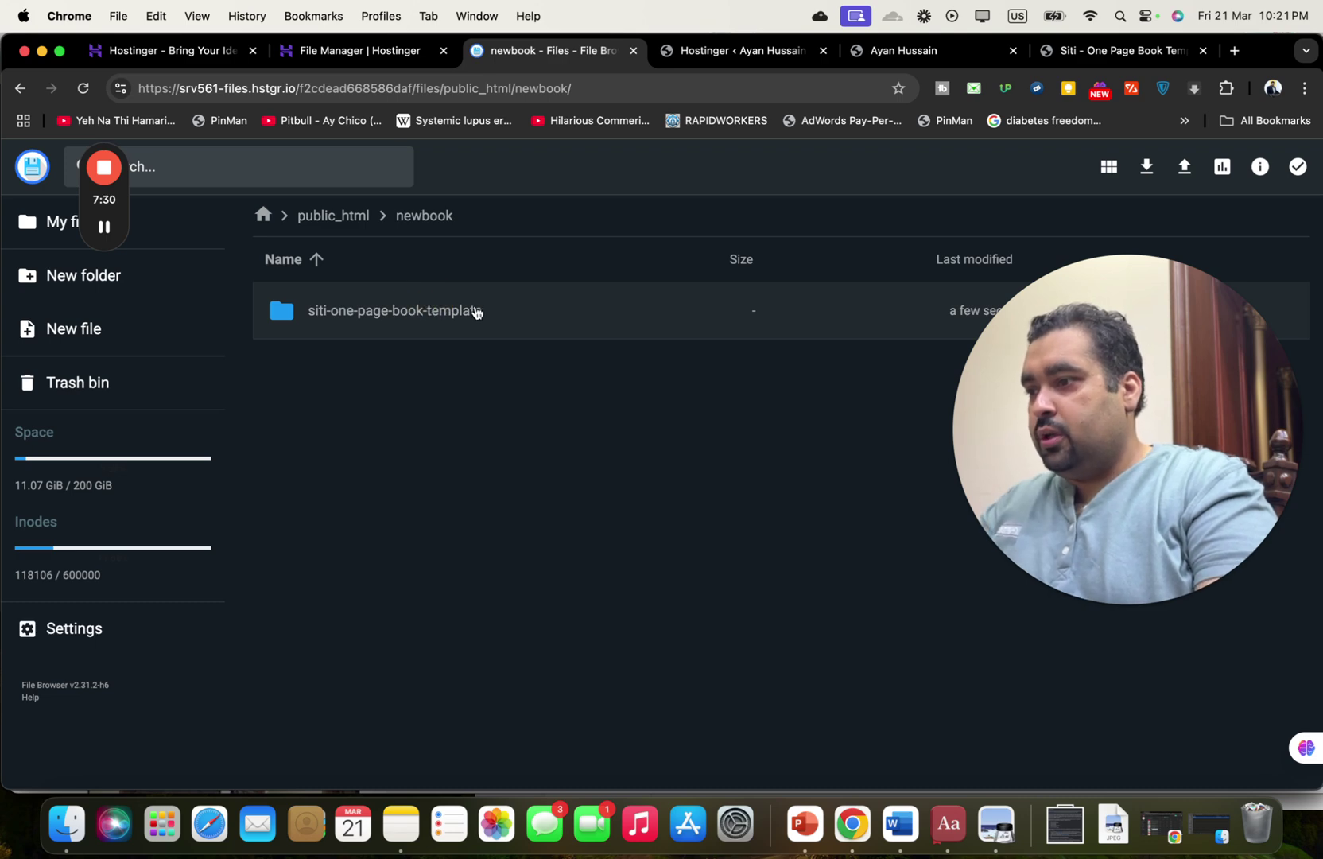
pyautogui.rightClick(476, 312)
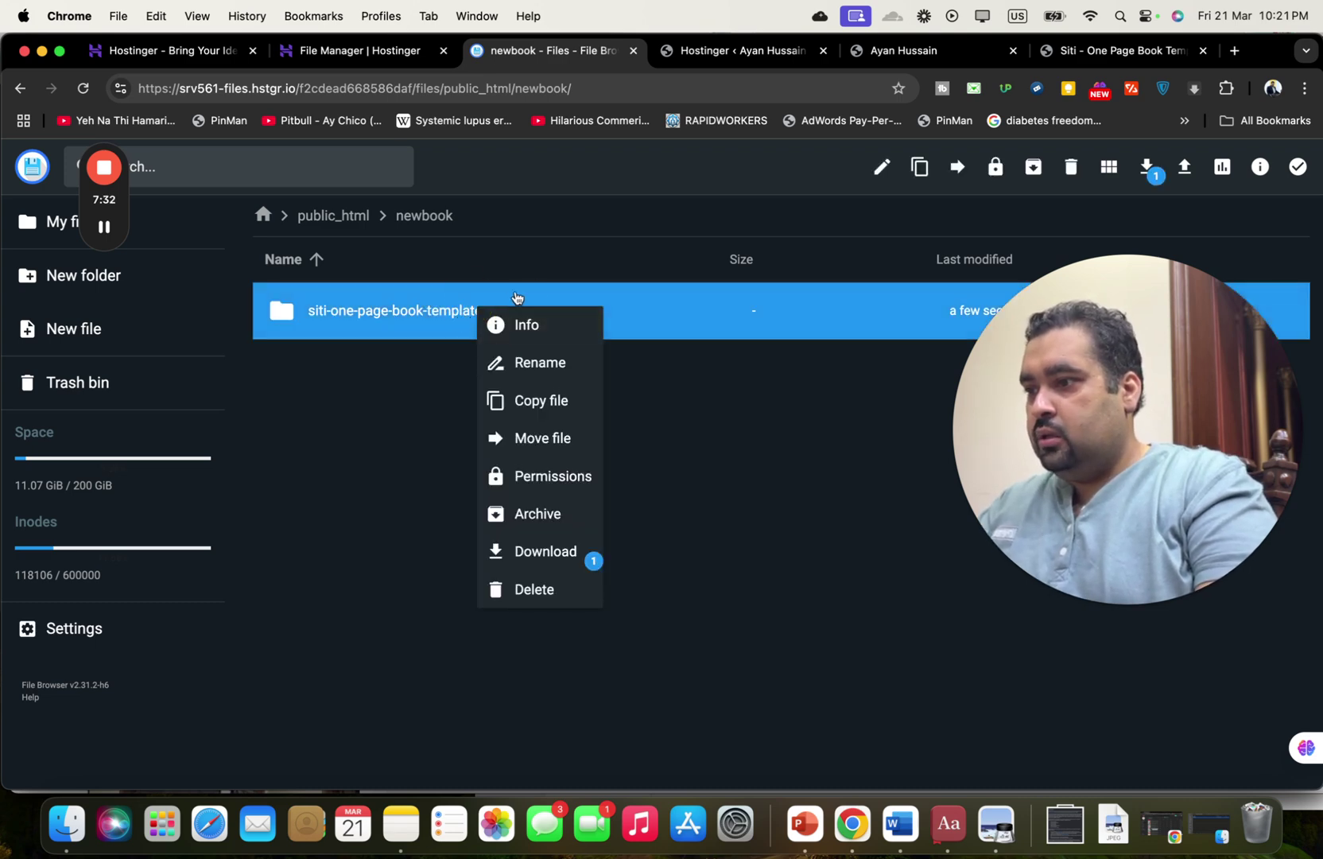
pyautogui.click(533, 362)
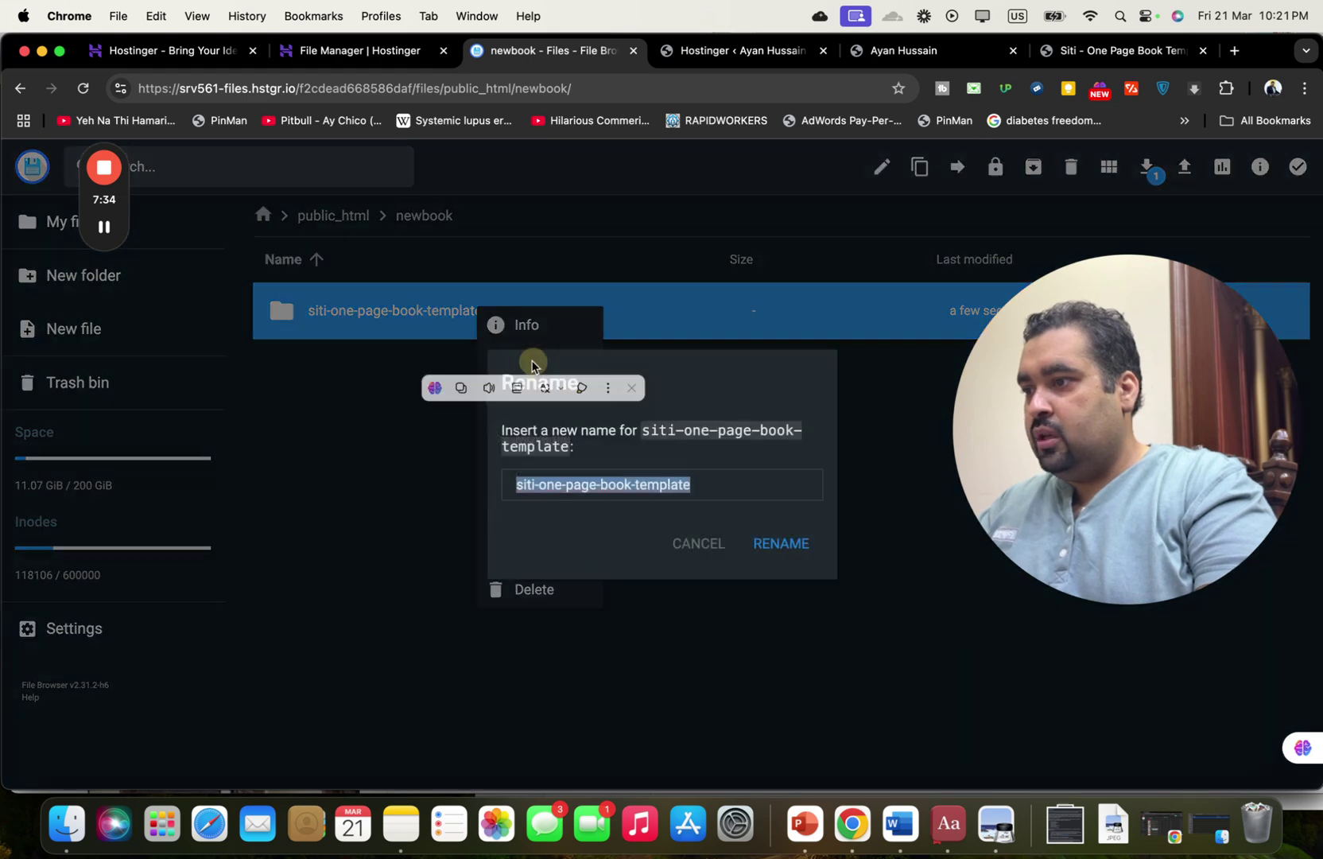
pyautogui.tripleClick(657, 479)
pyautogui.press('cmd+c')
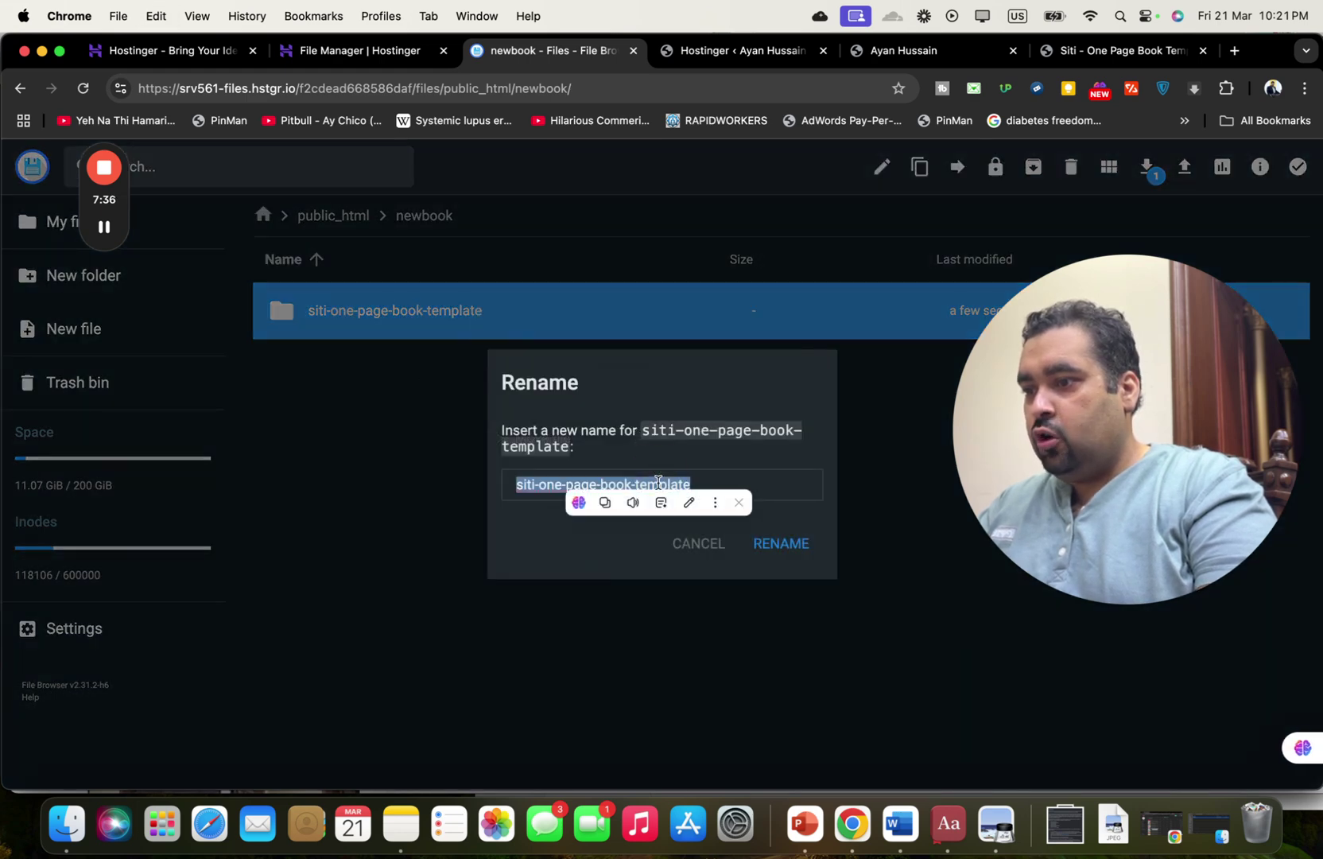
pyautogui.click(688, 543)
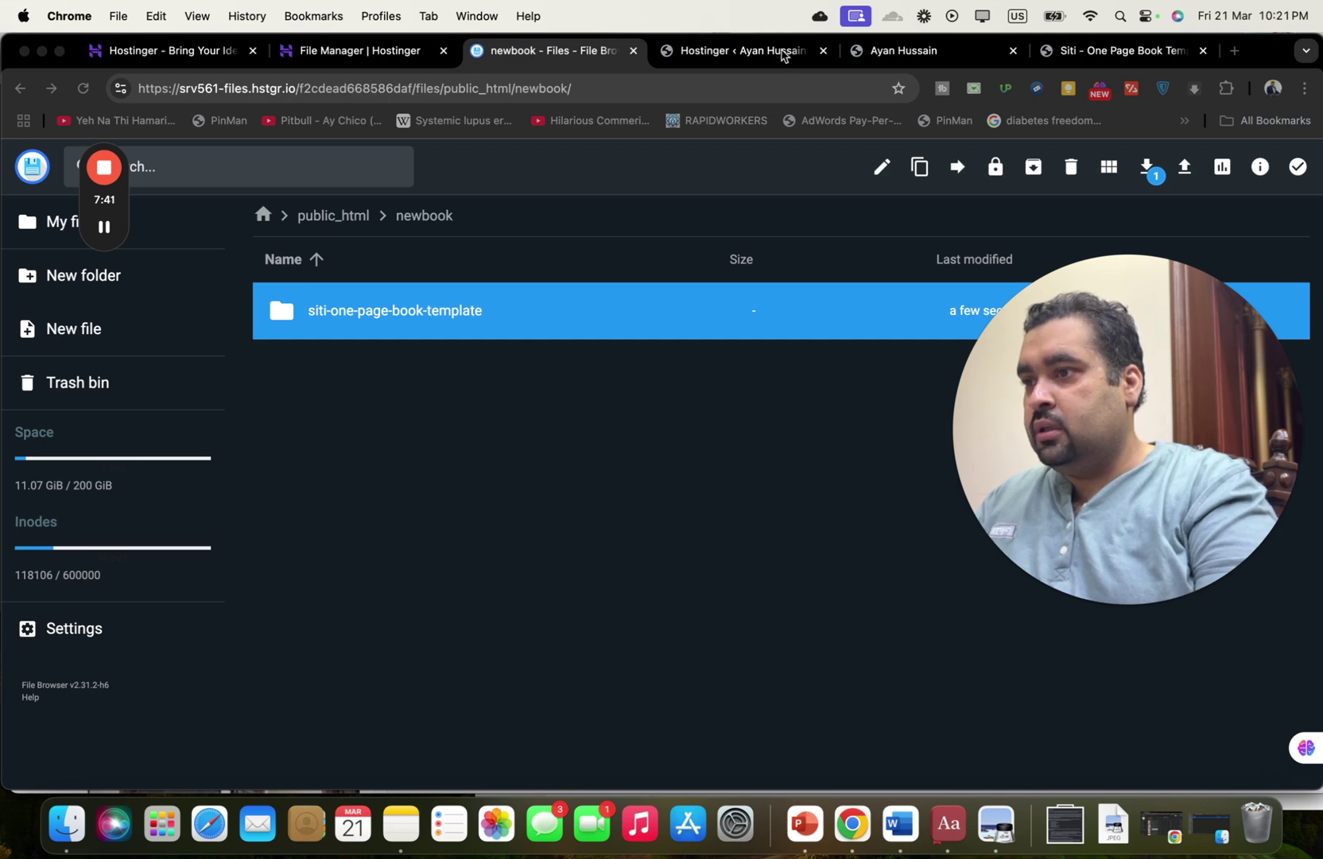
pyautogui.click(875, 56)
# Load ayanandhussain.co/newbook/siti-one-page-book-template/ to see 'The Making Of A Manager' page live.
pyautogui.click(571, 84)
pyautogui.click(571, 83)
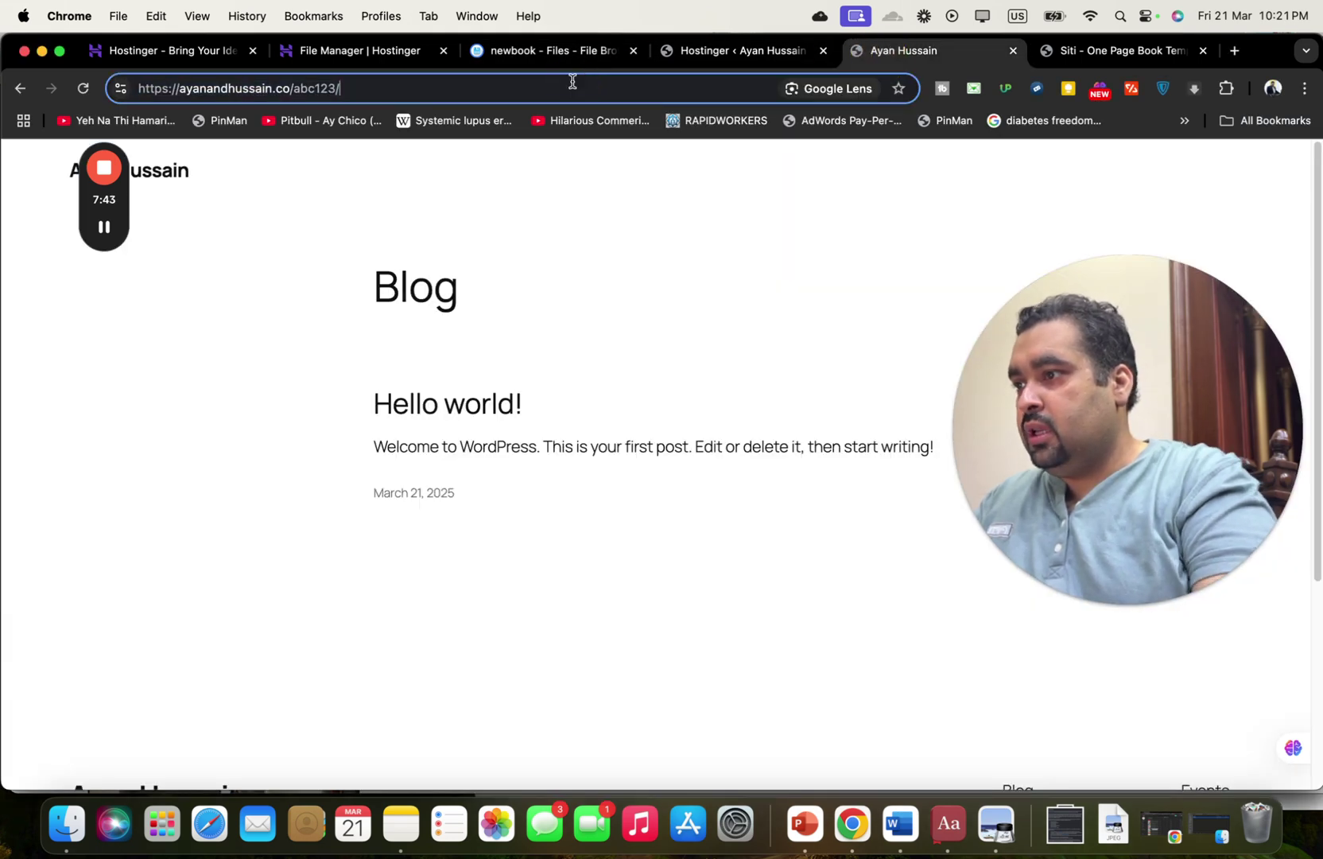
pyautogui.press('BackSpace')
pyautogui.press('BackSpace')
pyautogui.press('BackSpace')
pyautogui.press('BackSpace')
pyautogui.press('BackSpace')
pyautogui.press('BackSpace')
pyautogui.press('BackSpace')
pyautogui.write('newbook/')
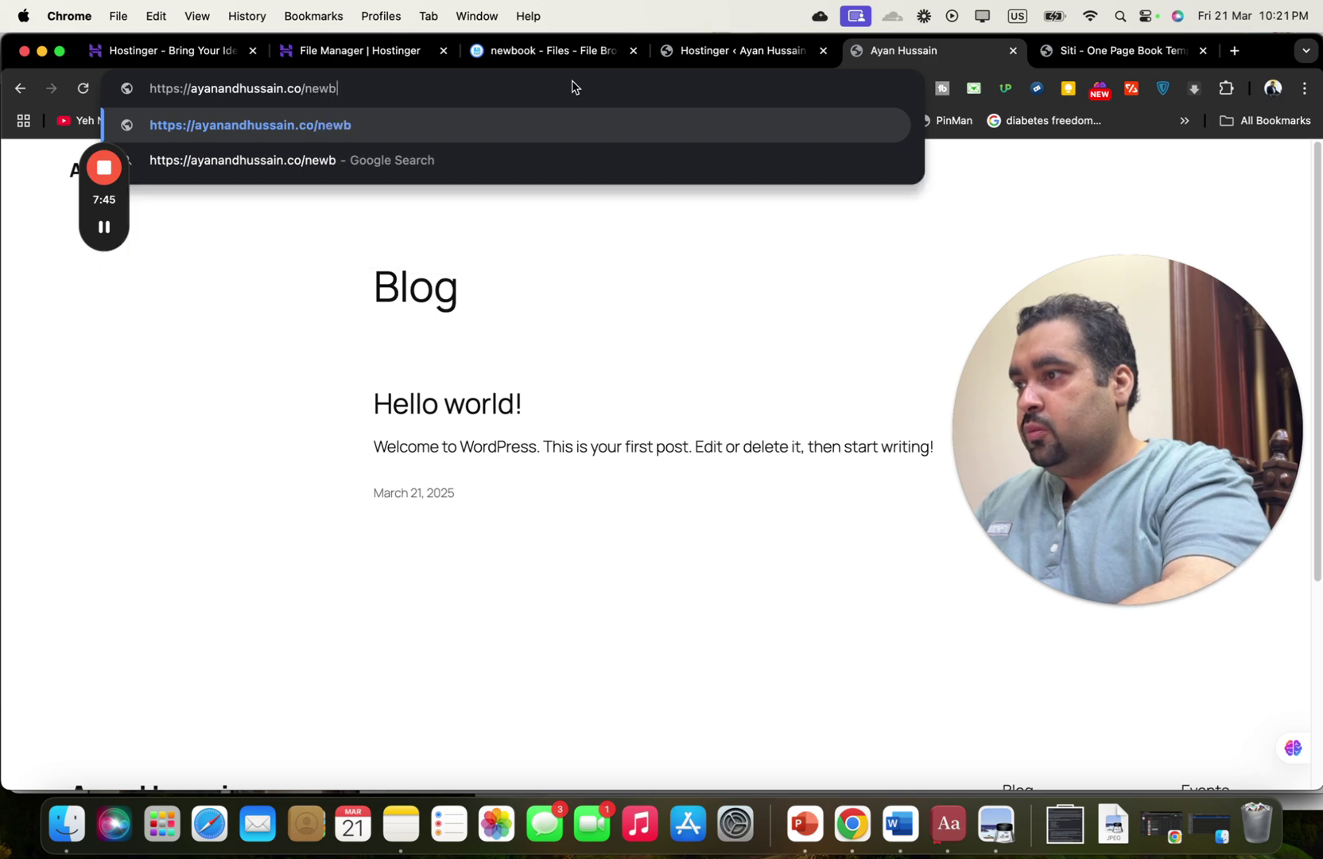
pyautogui.press('cmd+v')
pyautogui.press('Return')
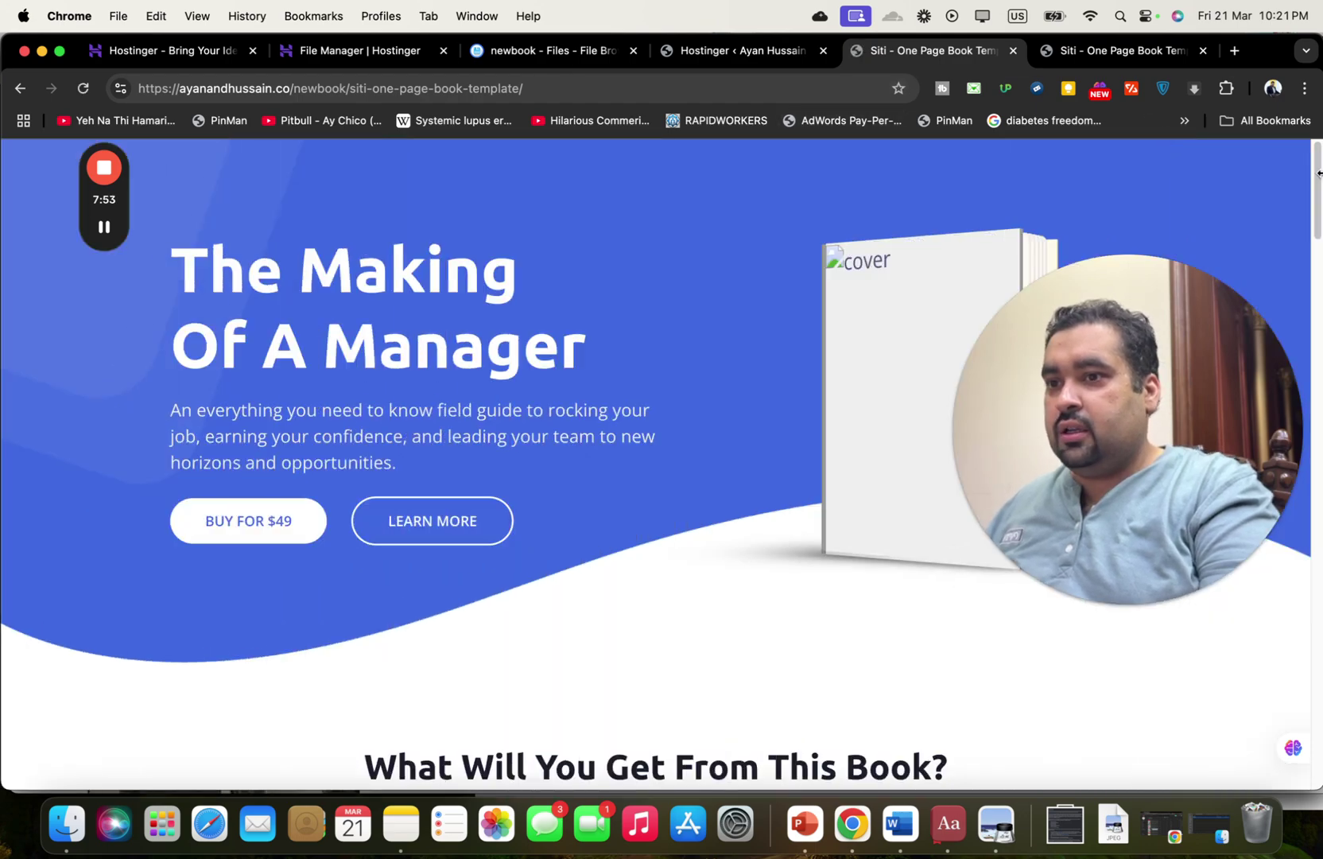
pyautogui.moveTo(1317, 183); pyautogui.dragTo(1316, 75)
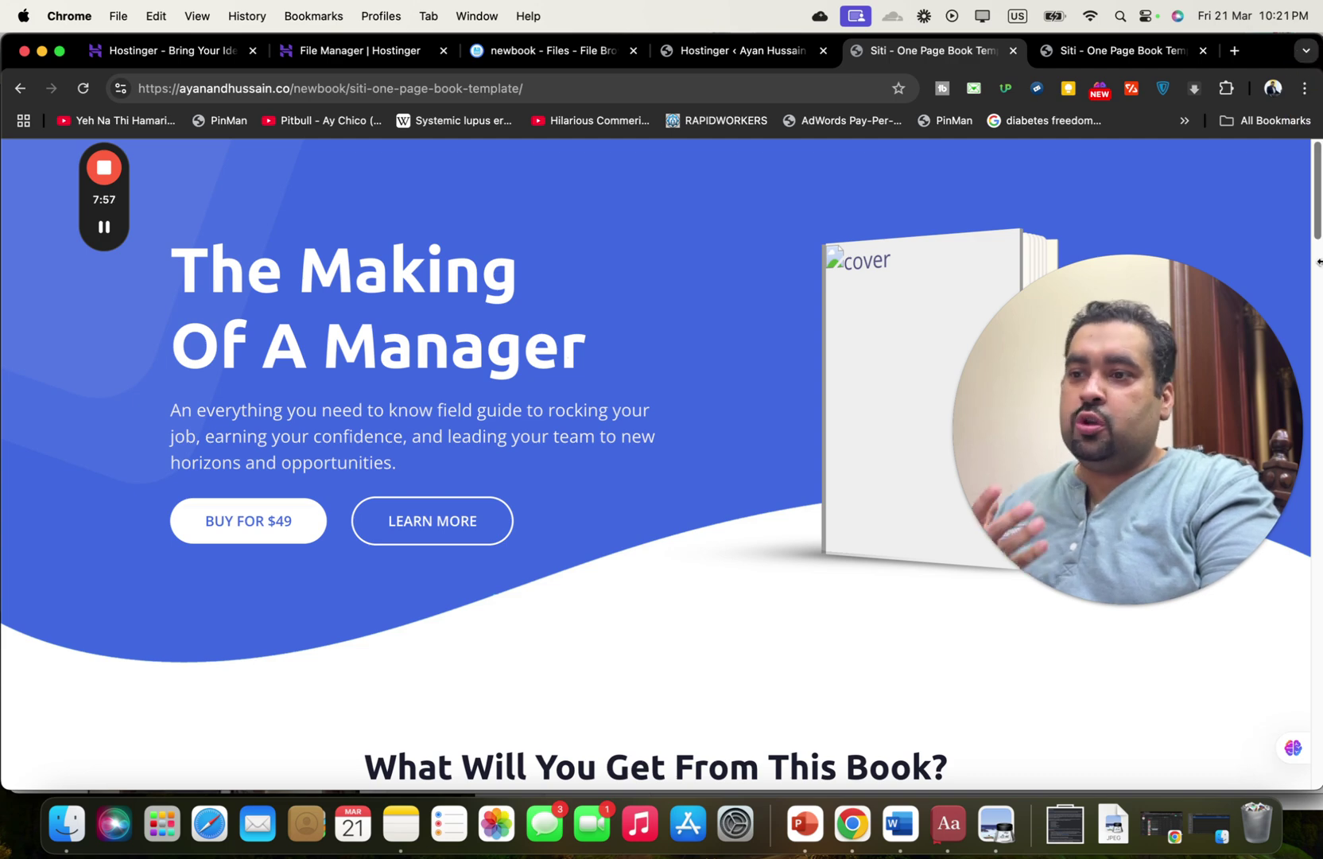